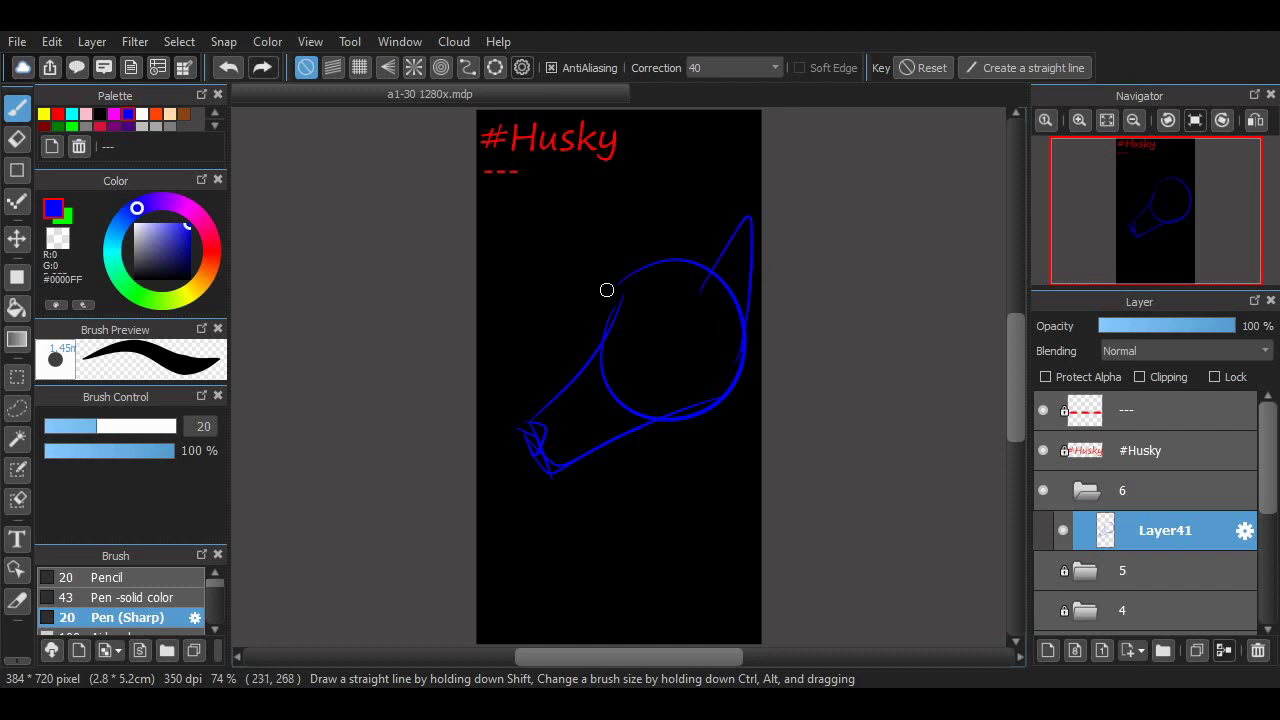
Sketch the left inner ear above the head circle and an arched eye line inside it in blue.
key(ctrl+z)
key(ctrl+z)
drag(620, 286, 664, 258)
key(ctrl+z)
drag(640, 350, 688, 326)
key(ctrl+z)
drag(555, 454, 631, 417)
key(ctrl+z)
Draw tall, pointed outer ears in blue around both inner ear shapes.
mouse_move(710, 270)
mouse_down()
mouse_move(740, 200)
mouse_move(752, 390)
mouse_move(740, 384)
mouse_up()
key(ctrl+z)
key(ctrl+z)
key(ctrl+z)
key(ctrl+y)
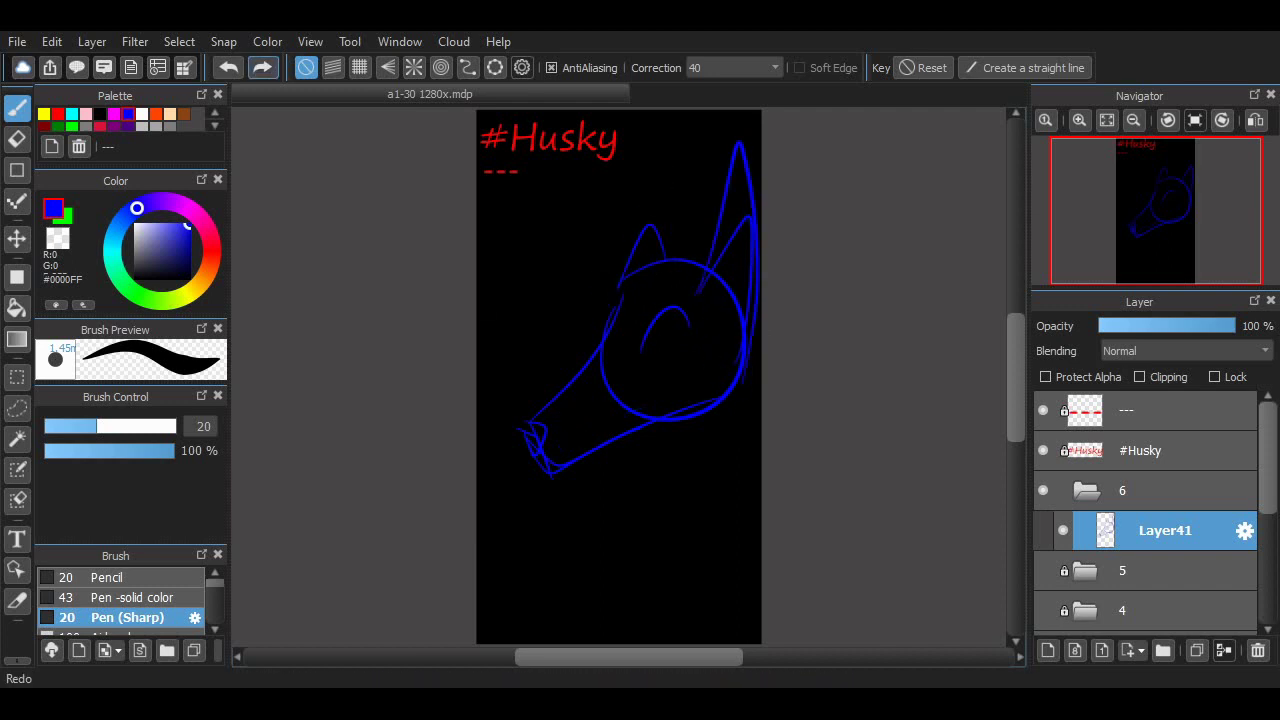
key(ctrl+z)
drag(612, 300, 664, 296)
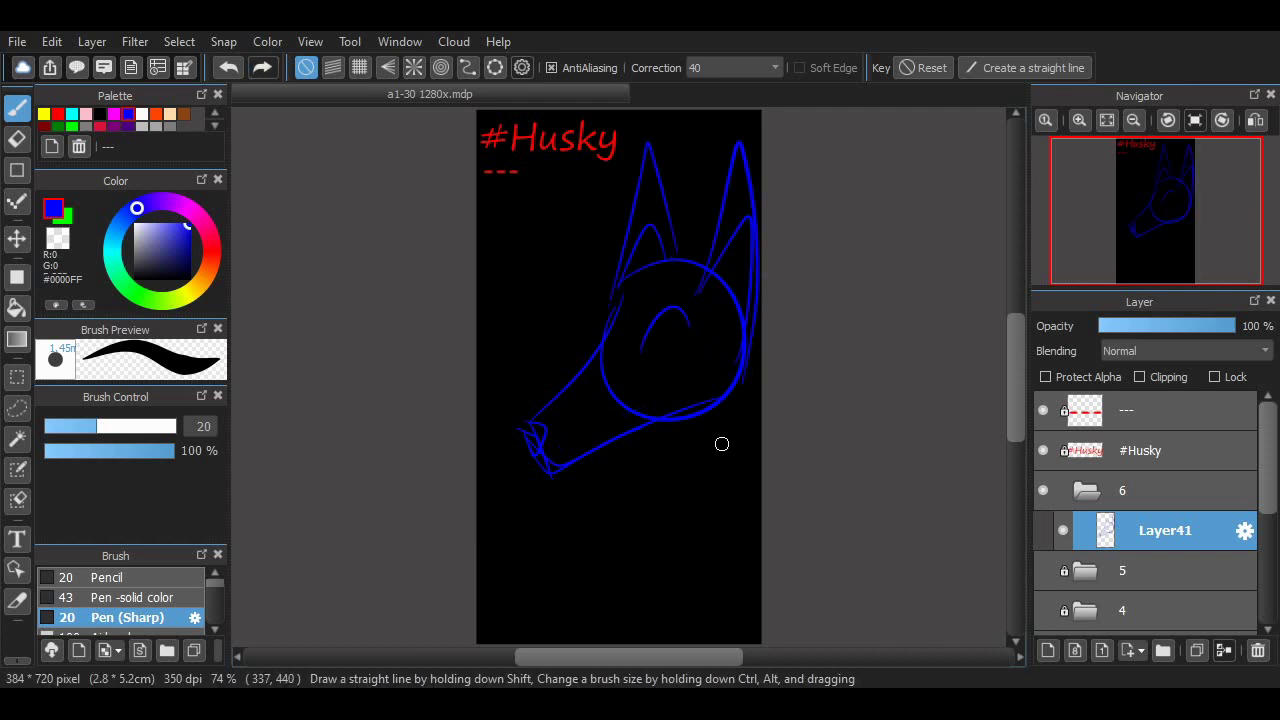
Draw a lengthwise guide line and a wavy mouth line on the muzzle in blue.
scroll(566, 320, down, 3)
drag(553, 312, 617, 277)
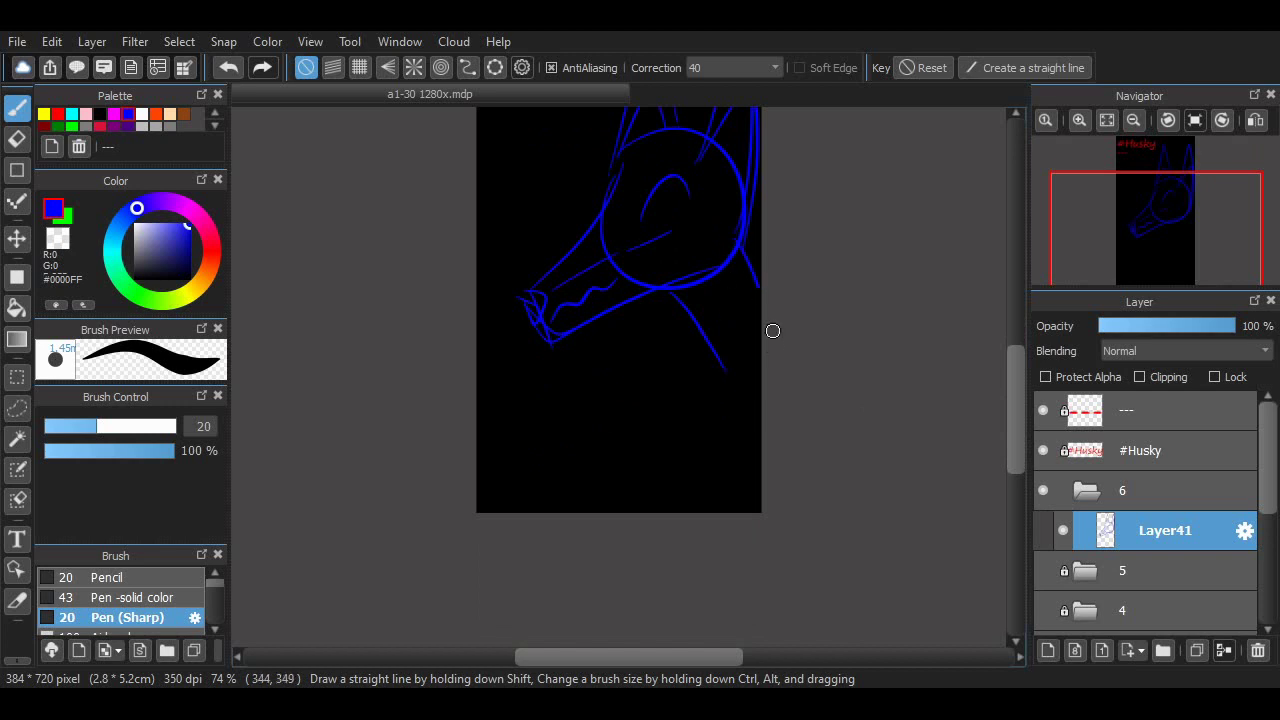
Sketch the back of the neck, the chest line and the near front leg below the head in blue.
drag(657, 289, 668, 463)
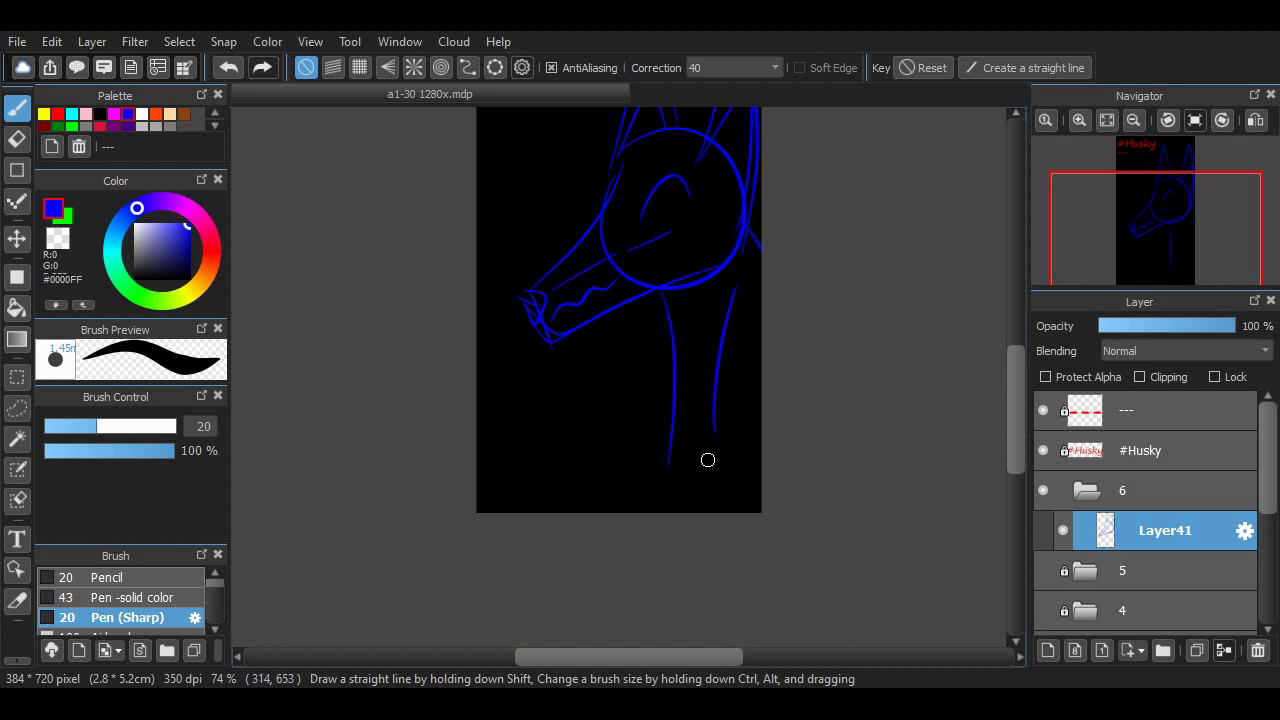
key(ctrl+z)
key(ctrl+z)
drag(722, 262, 735, 325)
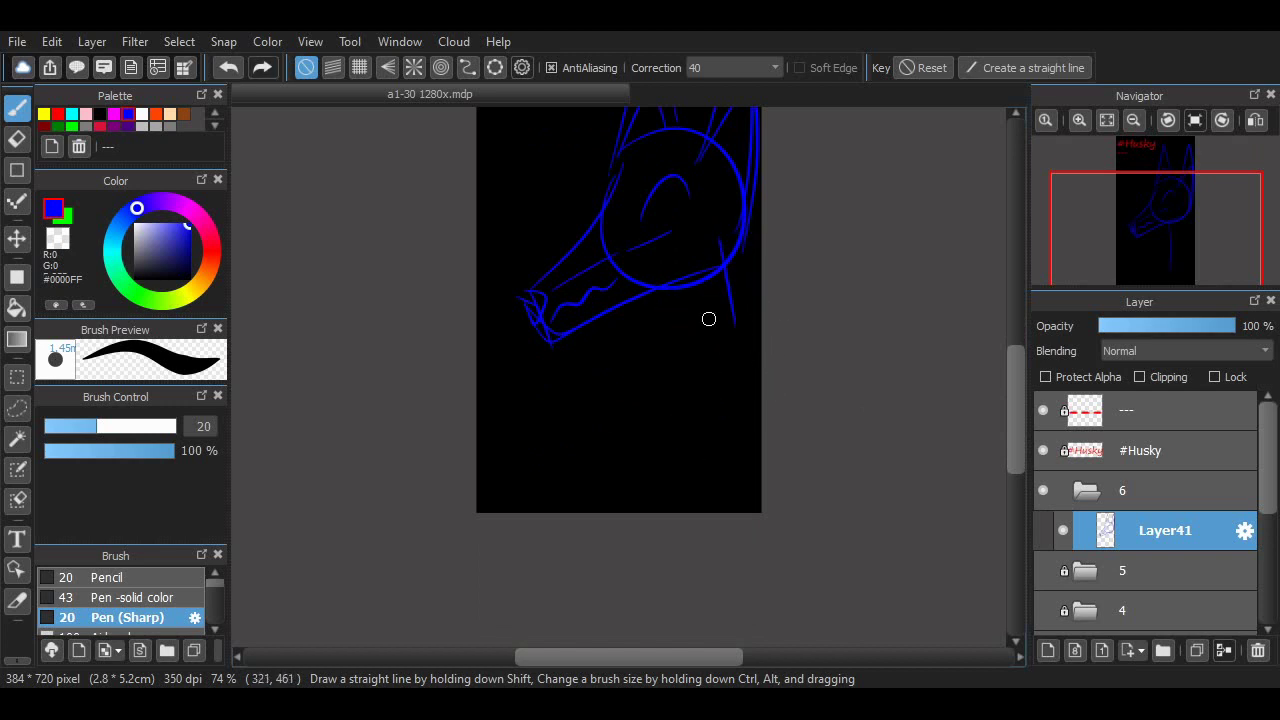
key(ctrl+z)
mouse_move(733, 265)
mouse_down()
mouse_move(654, 402)
mouse_move(685, 450)
mouse_move(625, 508)
mouse_move(640, 537)
mouse_move(690, 394)
mouse_up()
key(ctrl+z)
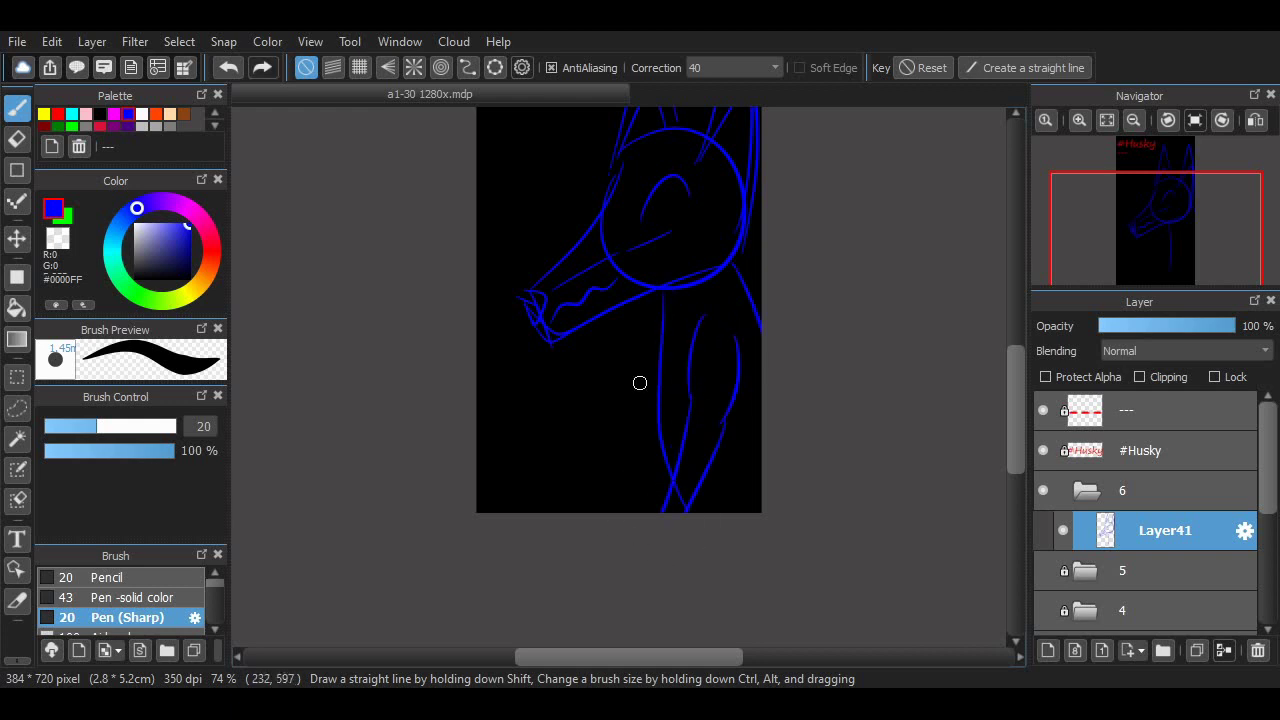
Sketch the second front leg in blue, slanting forward from the chest towards the canvas's lower edge.
drag(610, 500, 604, 512)
key(ctrl+z)
key(ctrl+z)
drag(638, 386, 592, 502)
key(ctrl+z)
Switch the pen colour to red (#FF0000) and draw a new arched eye line beside the blue one.
scroll(736, 335, up, 4)
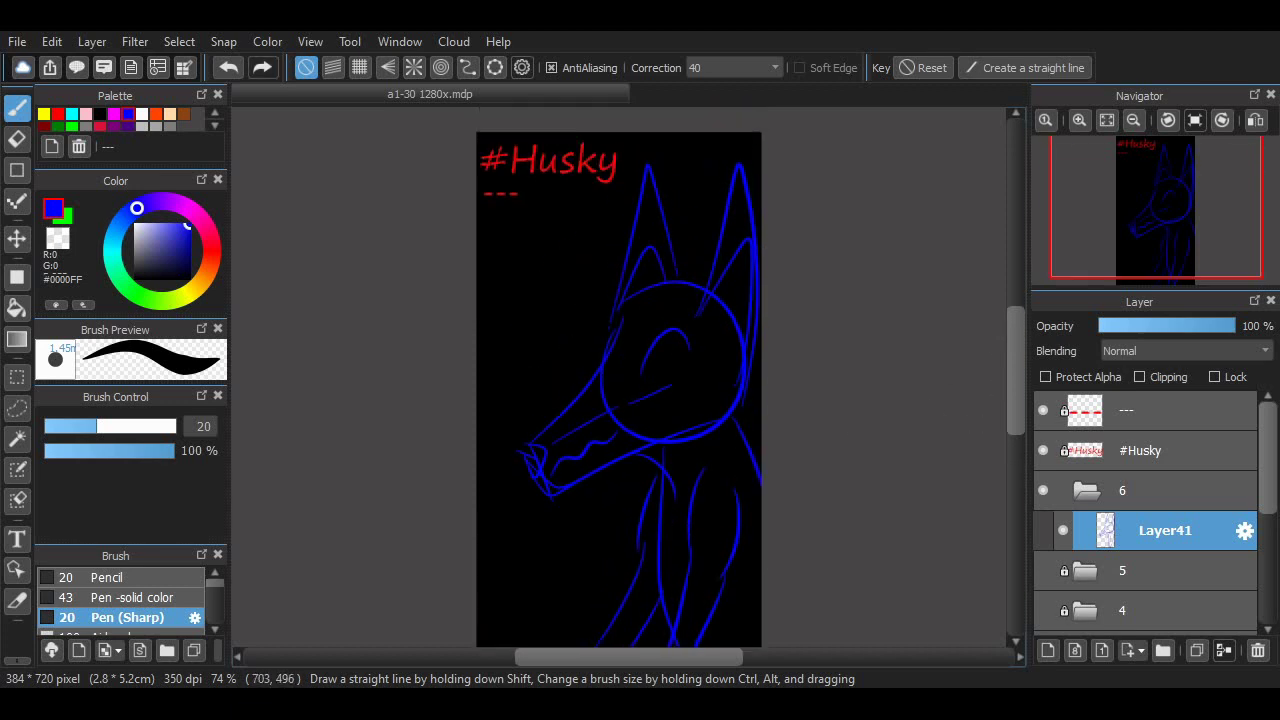
scroll(691, 360, up, 3)
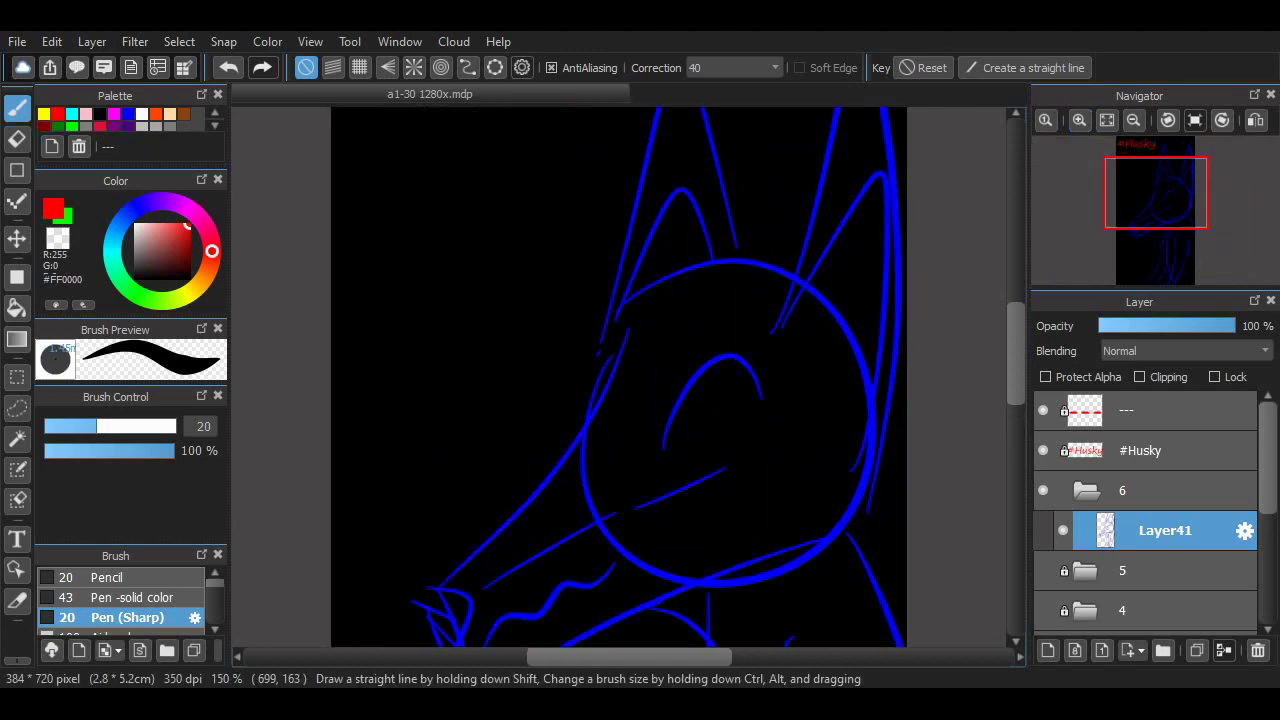
mouse_move(690, 365)
mouse_down()
mouse_move(766, 274)
mouse_move(798, 345)
mouse_up()
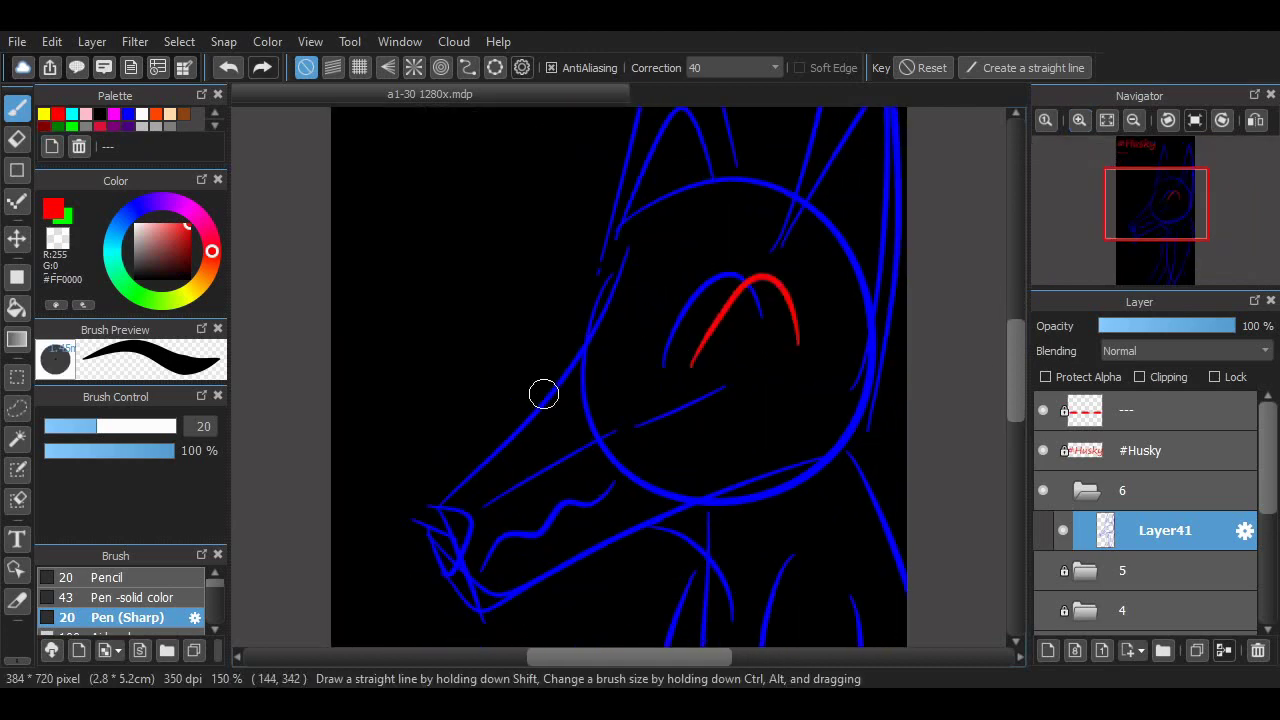
Select the muzzle with a rectangular selection and move it closer to the head circle, then clear the selection.
click(1168, 120)
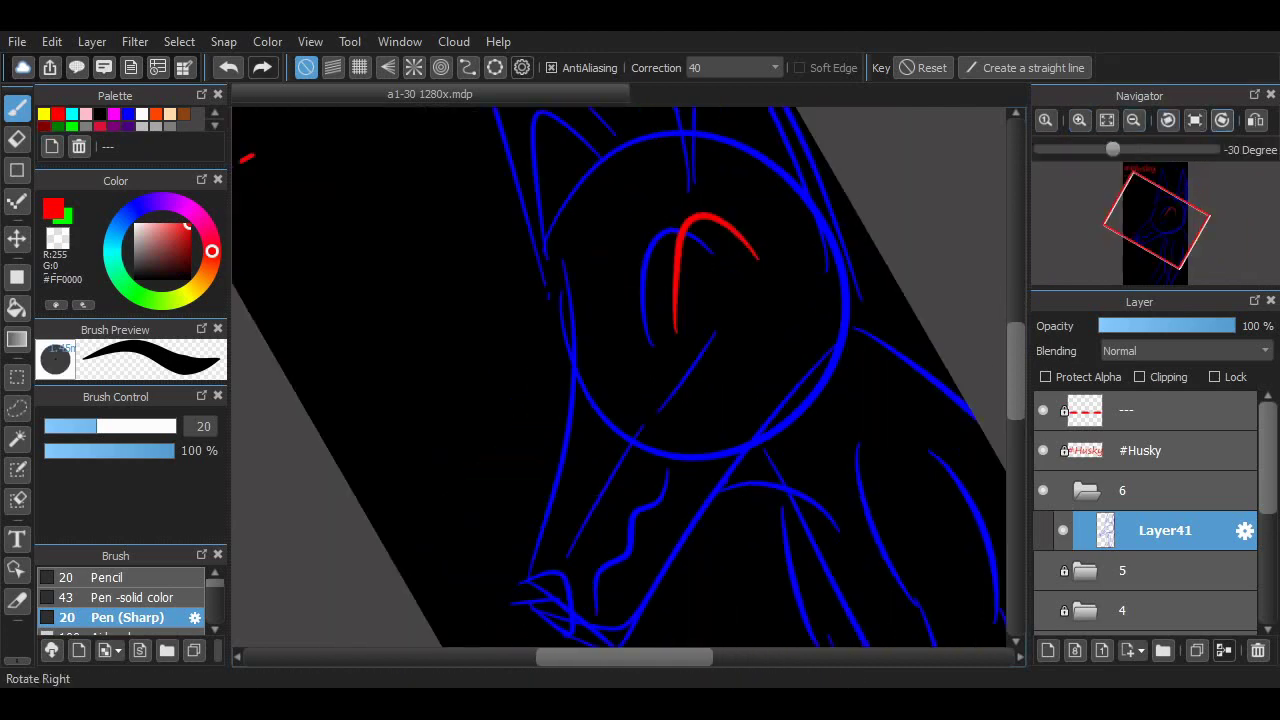
click(1222, 120)
key(m)
mouse_move(322, 314)
mouse_down()
mouse_move(540, 538)
mouse_move(576, 542)
mouse_up()
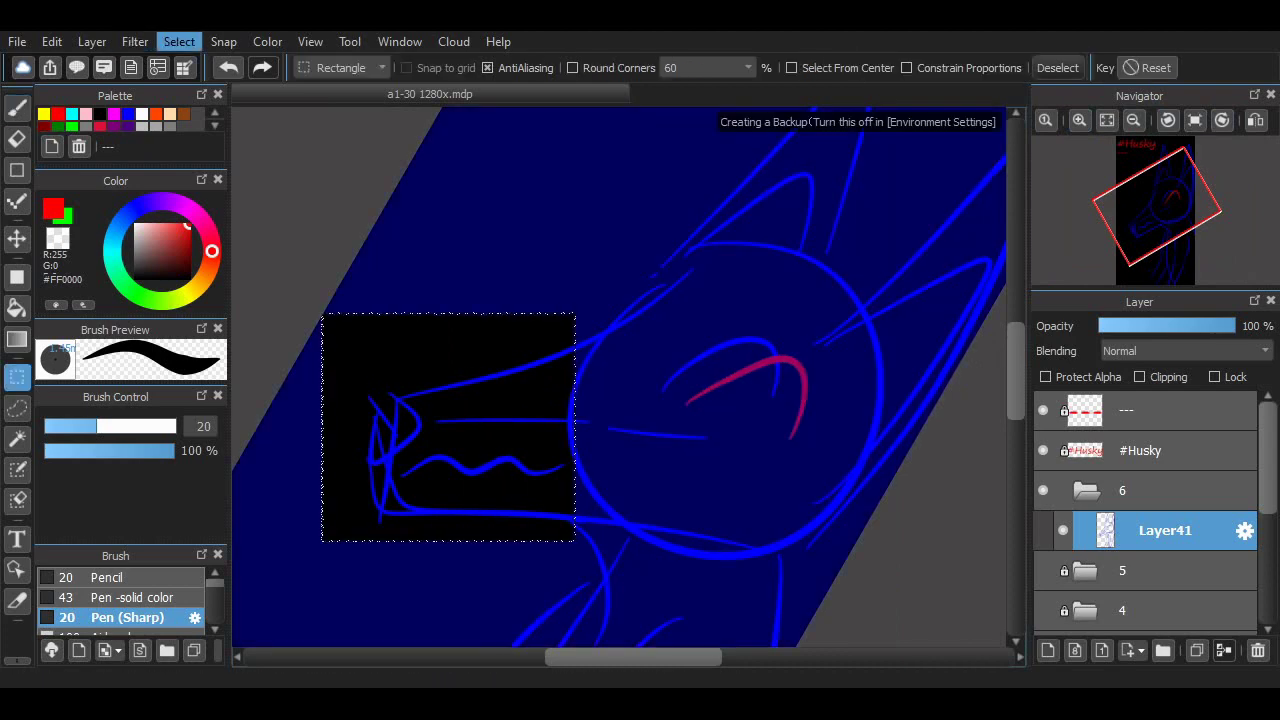
drag(449, 428, 553, 427)
key(ctrl+z)
key(v)
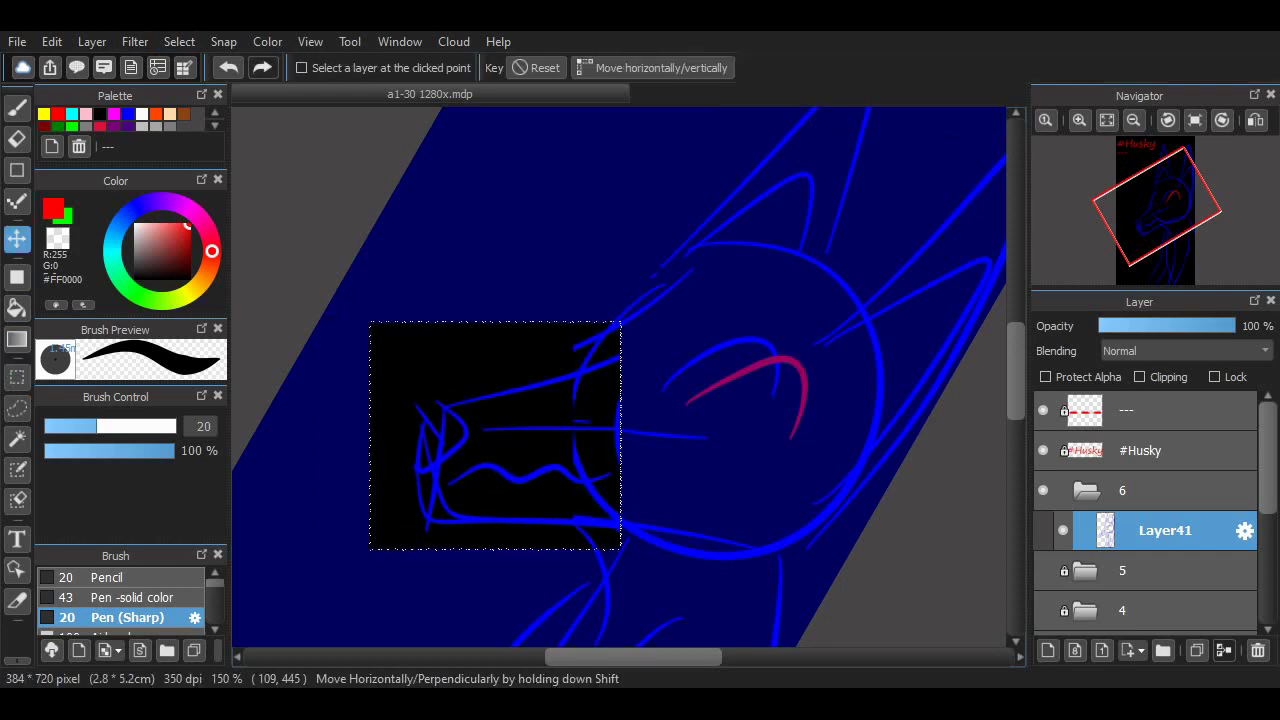
click(16, 376)
click(1195, 120)
click(1106, 120)
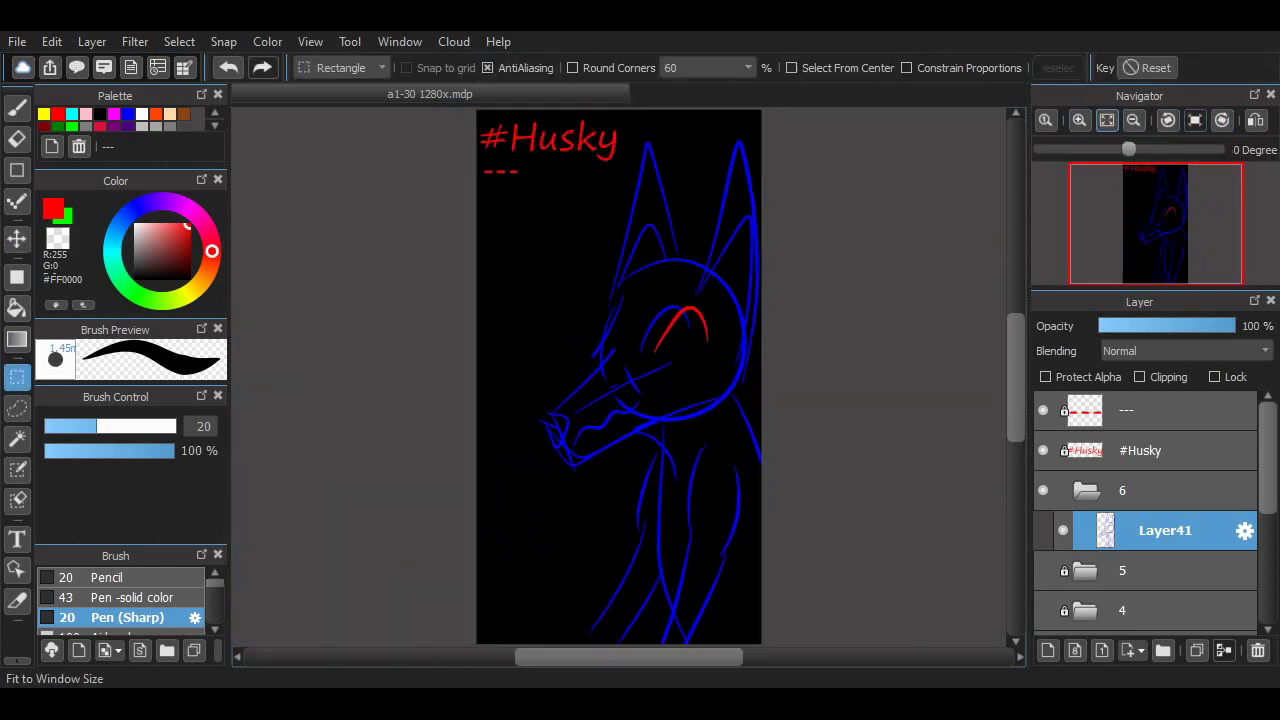
Outline the muzzle bridge and forehead in red and add a red line along the muzzle's side.
scroll(630, 380, up, 3)
key(b)
scroll(905, 349, up, 3)
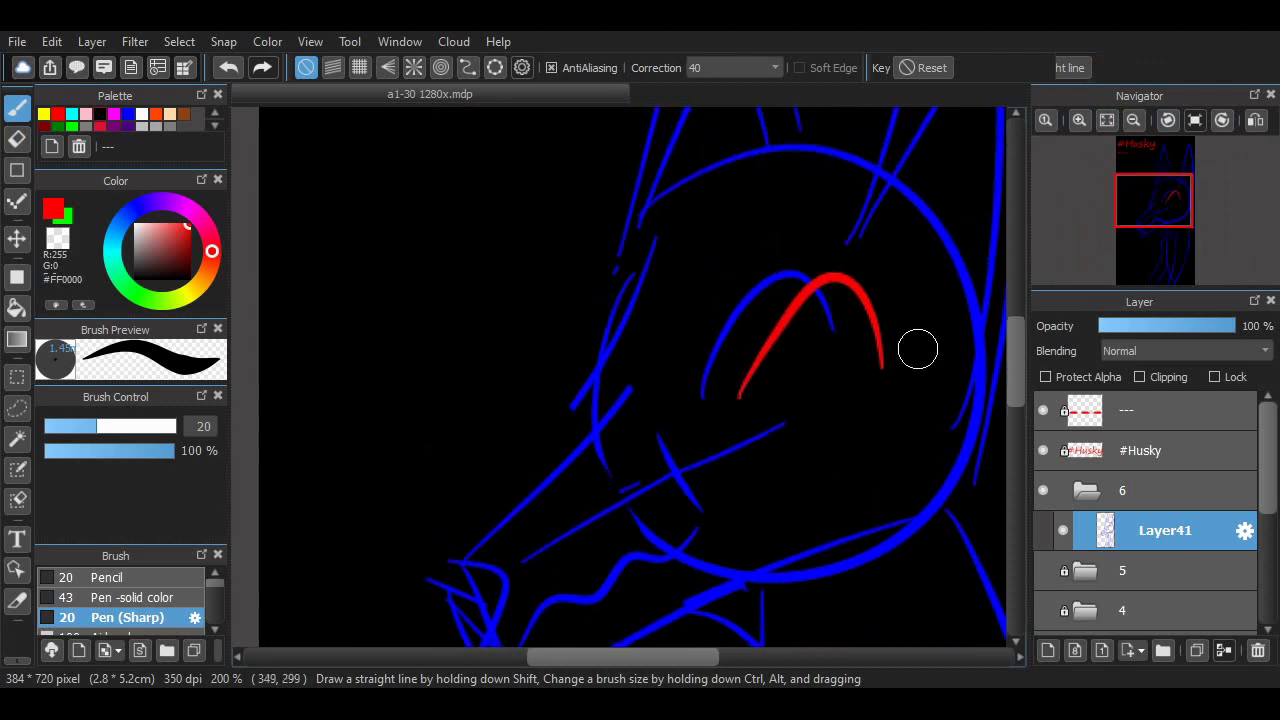
drag(446, 557, 543, 461)
drag(516, 570, 665, 484)
drag(545, 451, 672, 196)
key(ctrl+z)
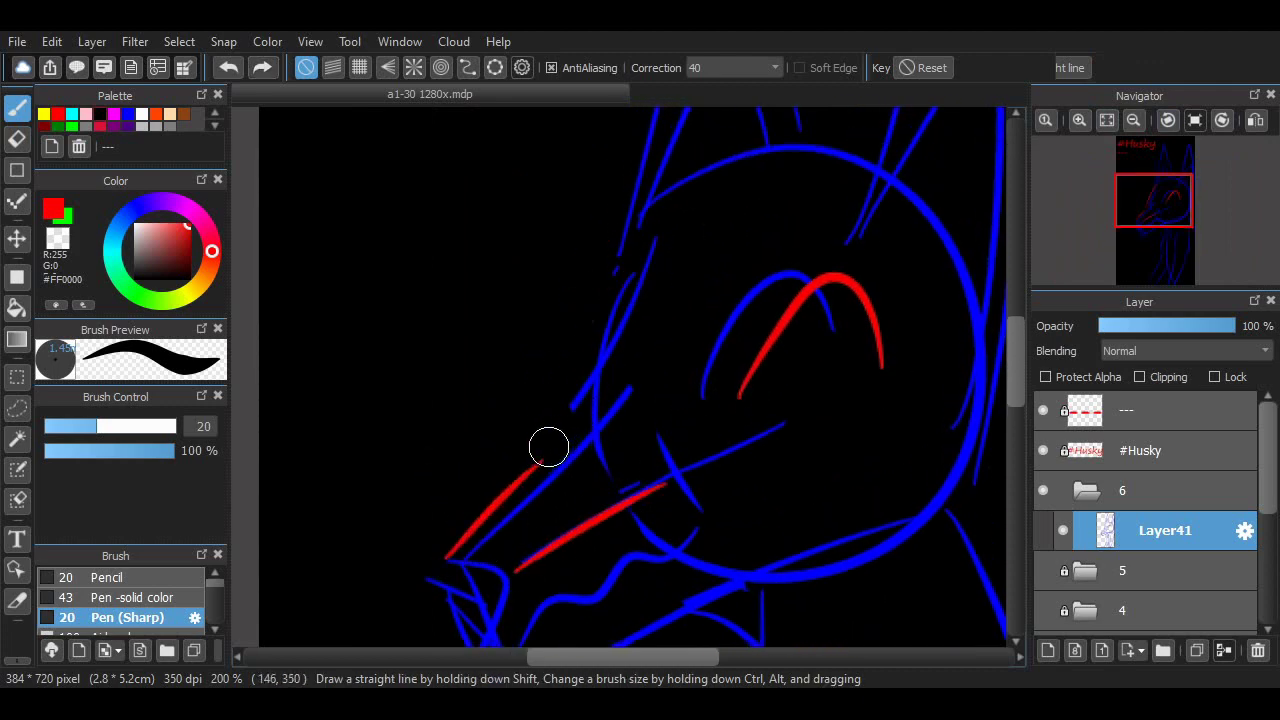
mouse_move(549, 449)
mouse_down()
mouse_move(665, 212)
mouse_move(862, 170)
mouse_up()
scroll(900, 306, down, 5)
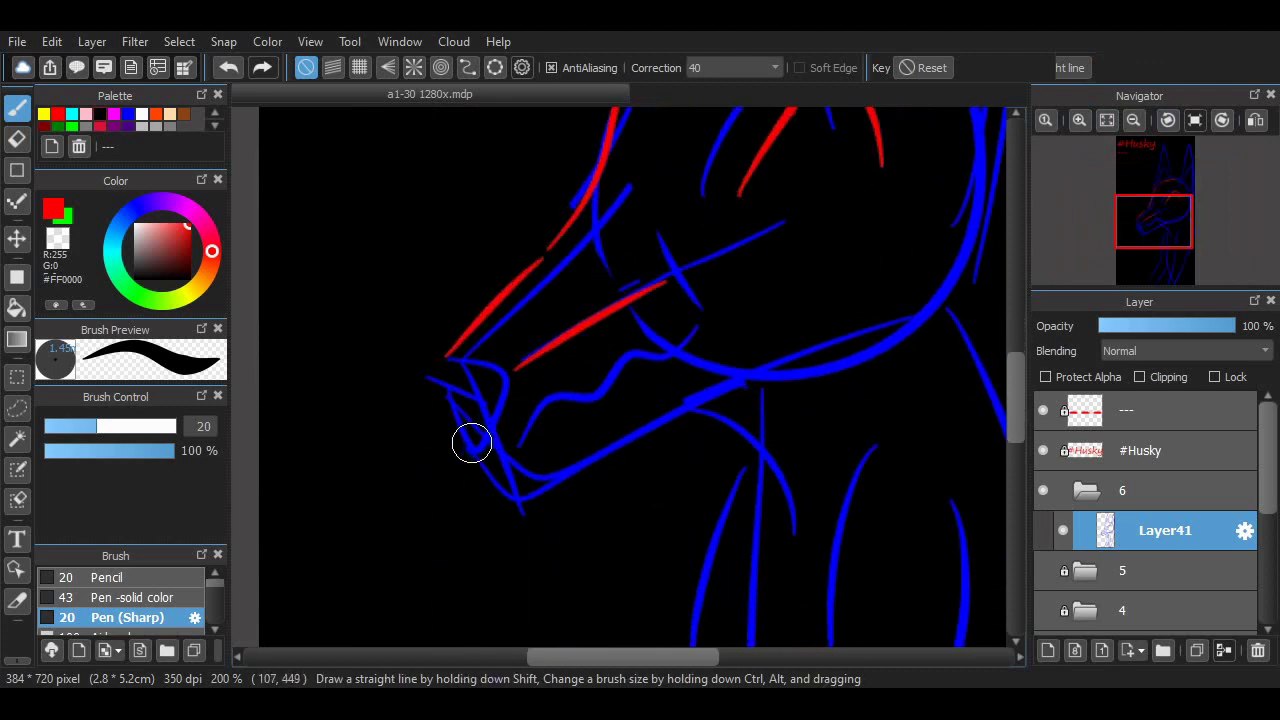
Trace the wavy mouth in red and add small pointed teeth along it.
mouse_move(508, 452)
mouse_down()
mouse_move(590, 390)
mouse_move(722, 357)
mouse_up()
drag(655, 400, 557, 463)
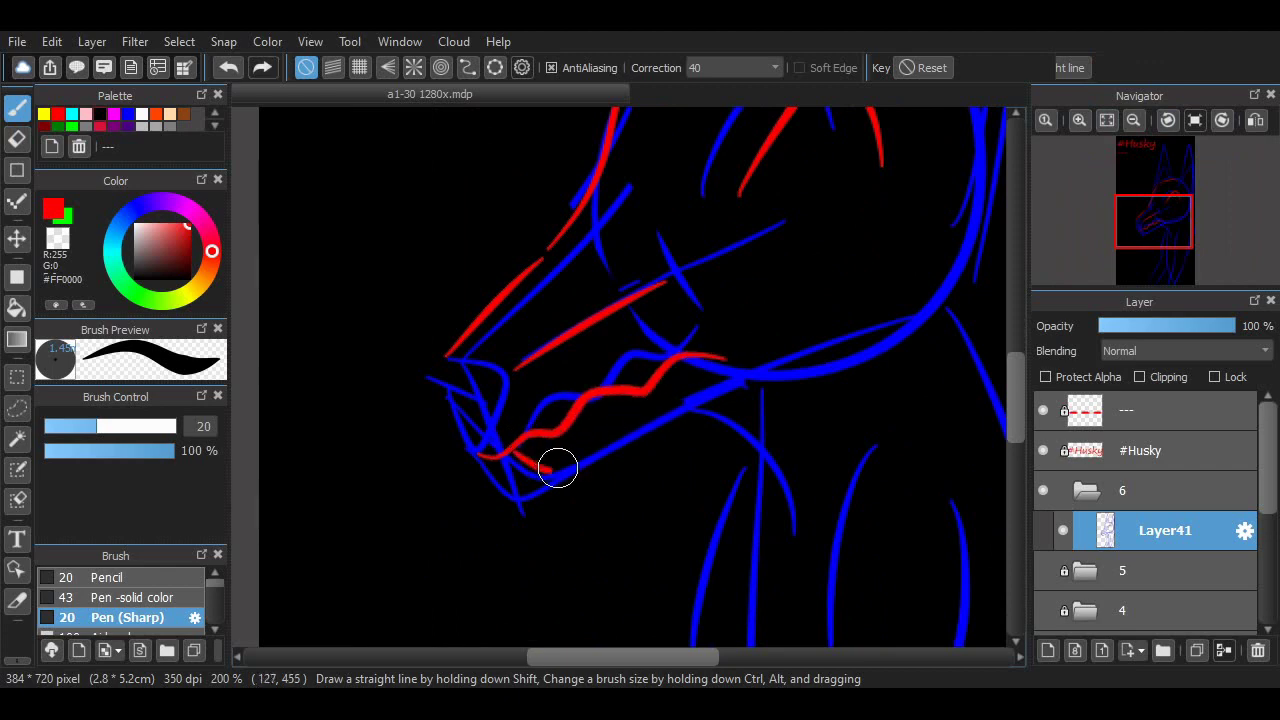
drag(600, 398, 632, 413)
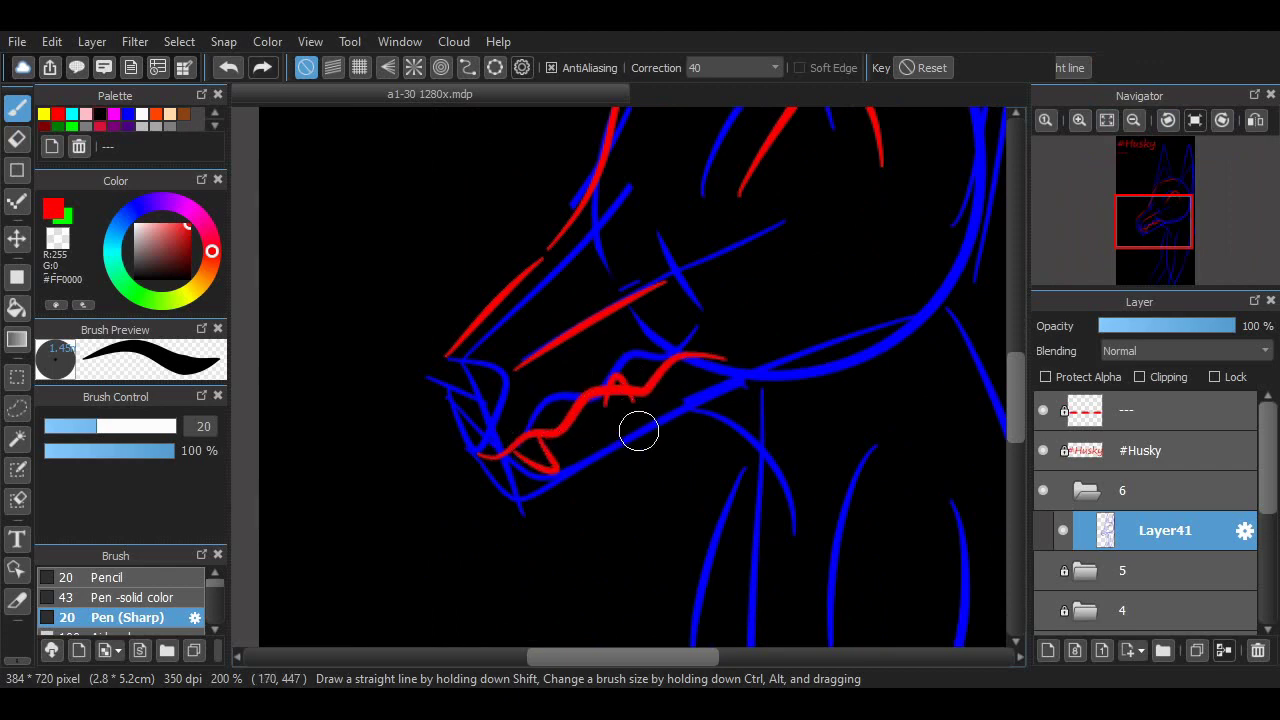
Draw a curved collar with pointed spikes around the neck in red.
scroll(760, 380, down, 3)
scroll(932, 318, down, 2)
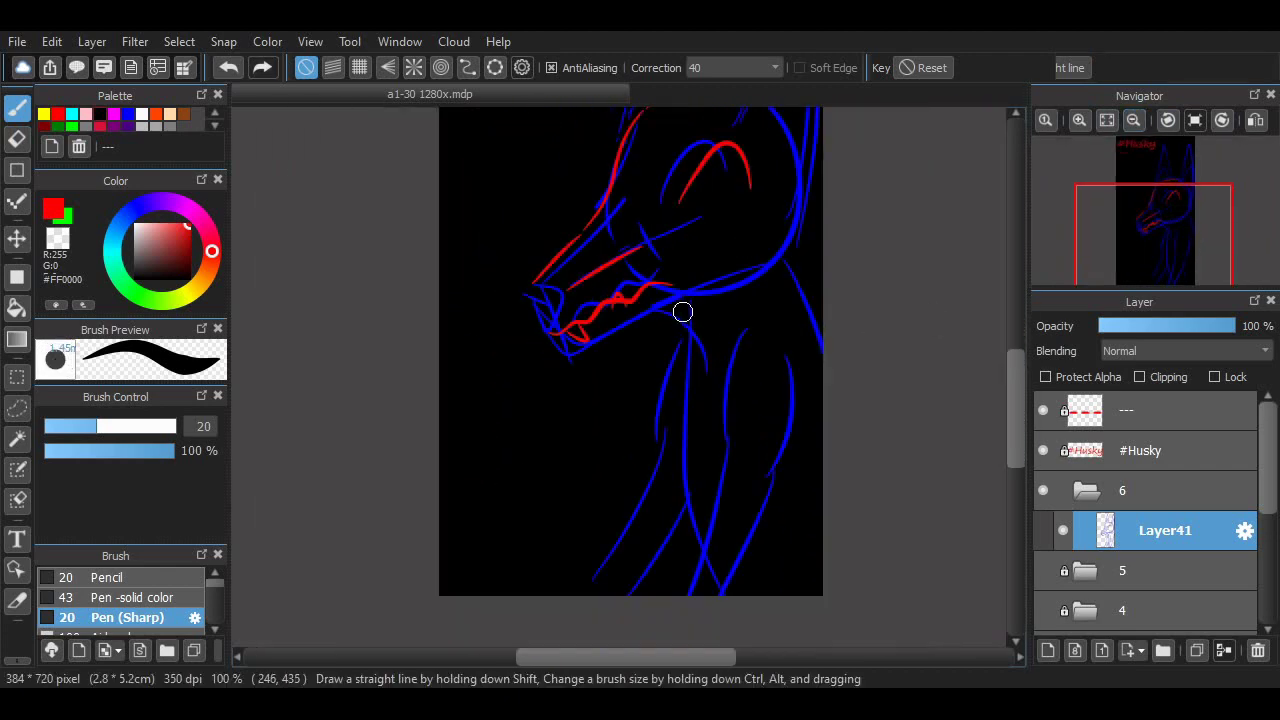
mouse_move(805, 262)
mouse_down()
mouse_move(672, 316)
mouse_move(750, 330)
mouse_up()
key(ctrl+z)
key(ctrl+z)
mouse_move(668, 334)
mouse_down()
mouse_move(787, 296)
mouse_move(806, 252)
mouse_up()
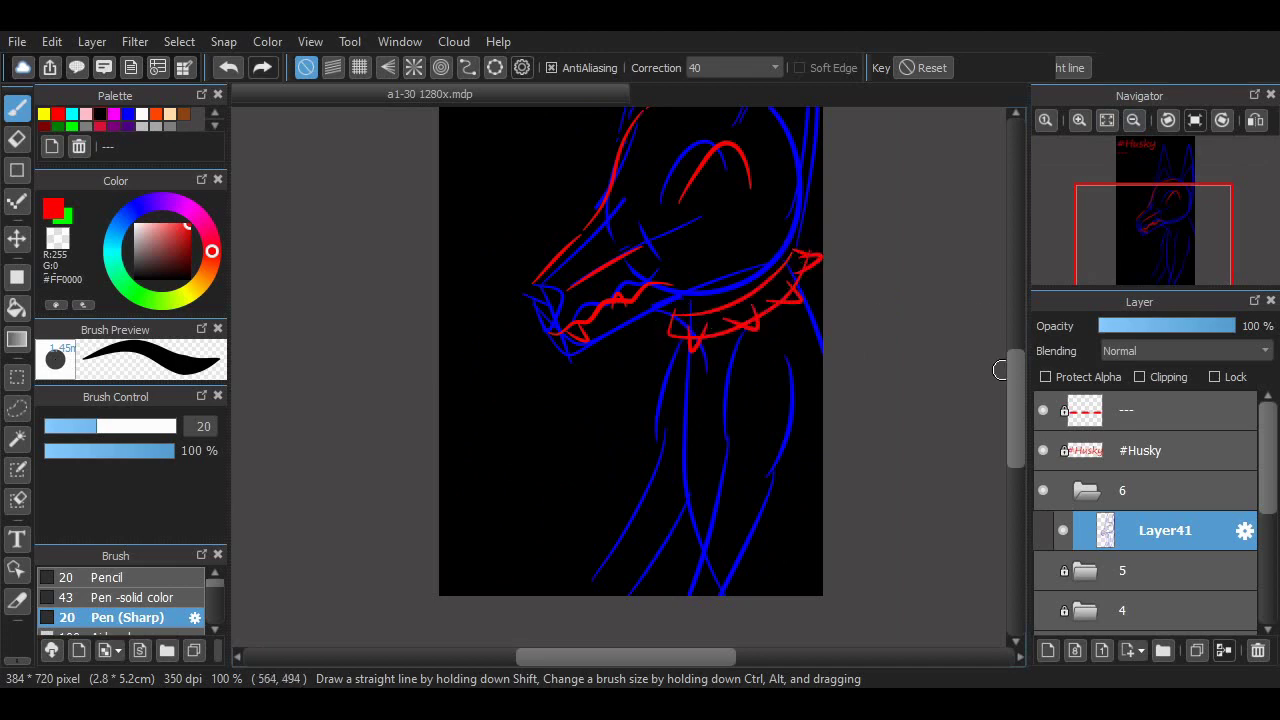
Draw both pointed ears in red over the blue sketch, with the left one tilted forward.
scroll(1000, 370, up, 3)
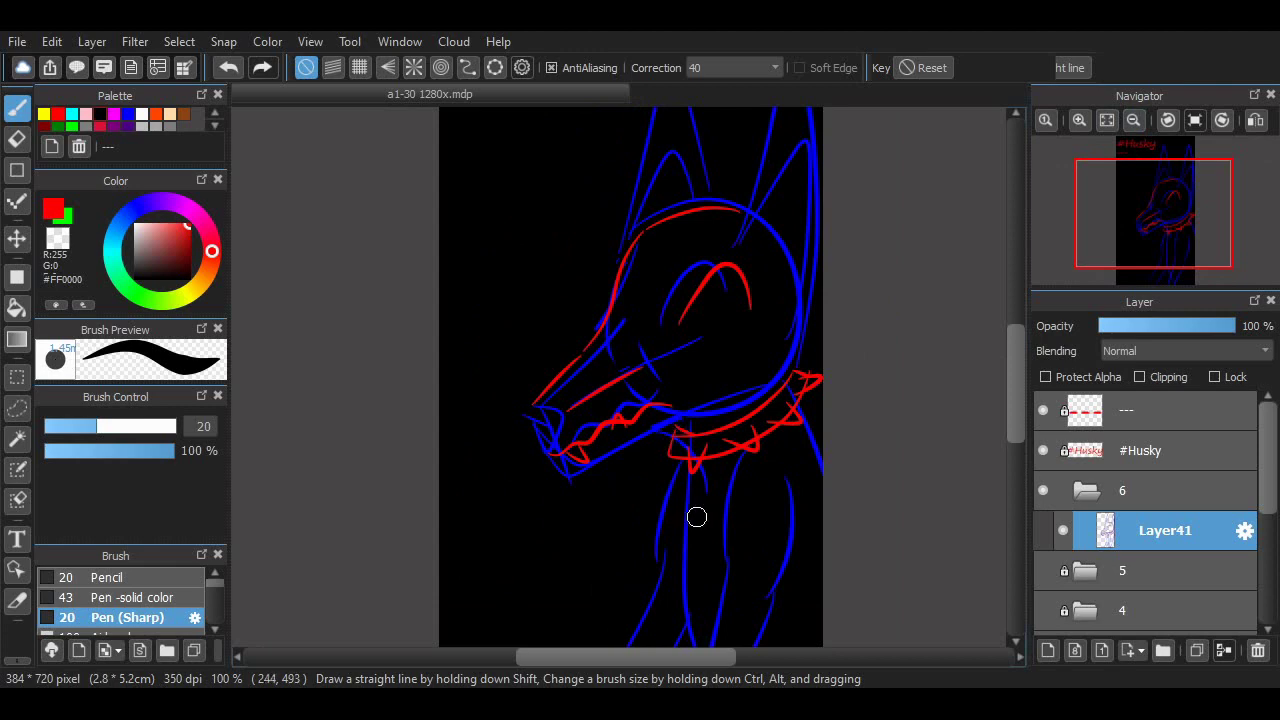
scroll(697, 517, up, 4)
mouse_move(755, 391)
mouse_down()
mouse_move(780, 246)
mouse_move(815, 455)
mouse_up()
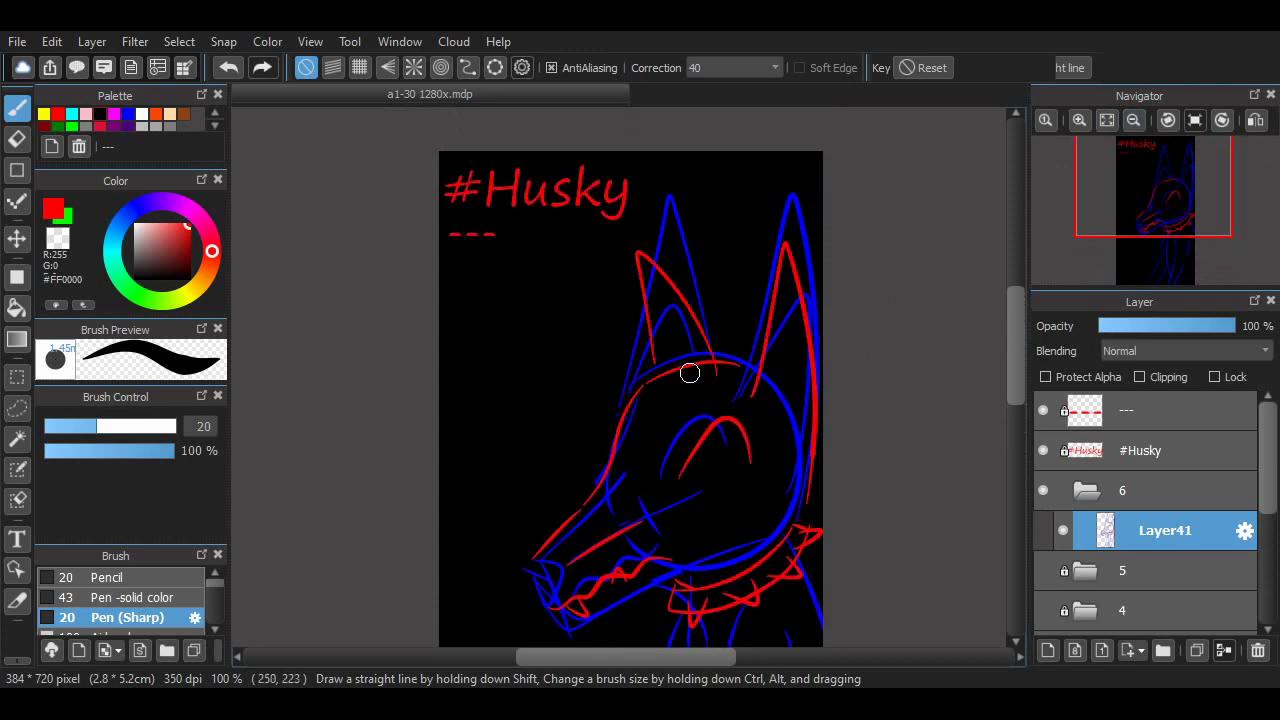
key(ctrl+z)
key(ctrl+y)
key(ctrl+z)
key(ctrl+y)
scroll(986, 357, down, 5)
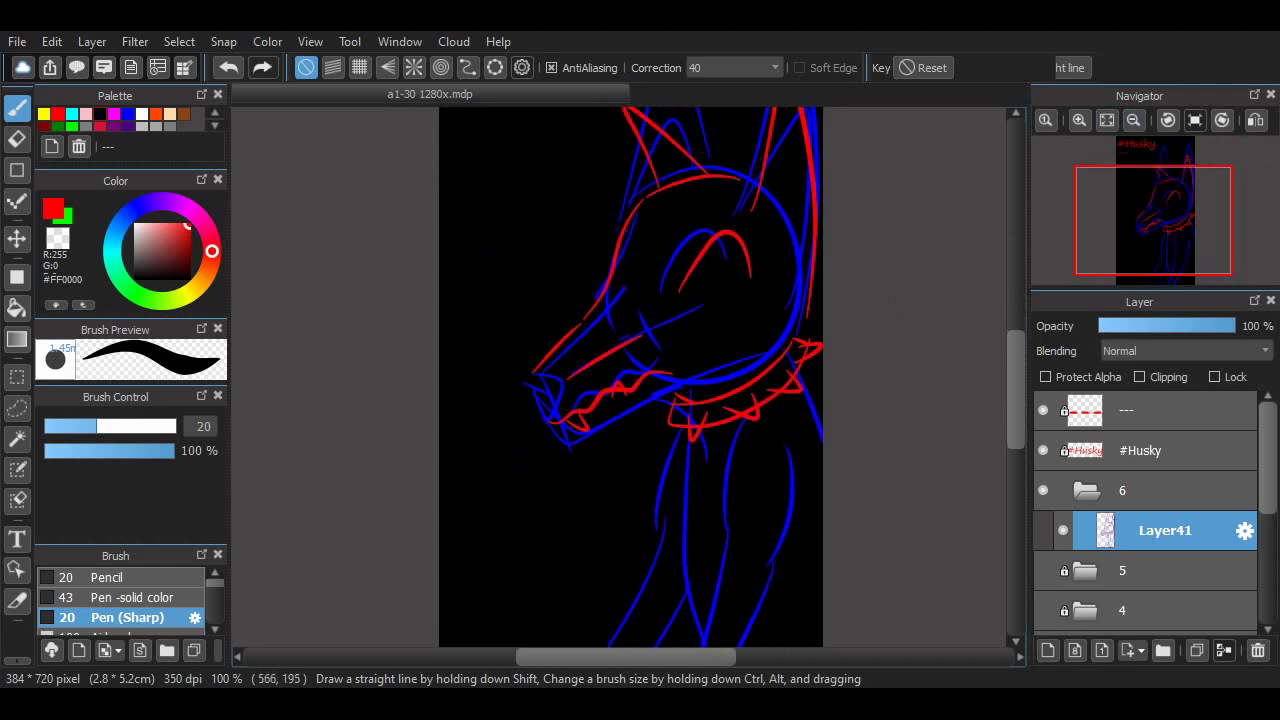
Outline both front legs and the chest line in red over the blue sketch.
scroll(768, 305, down, 4)
key(ctrl+z)
drag(773, 426, 754, 526)
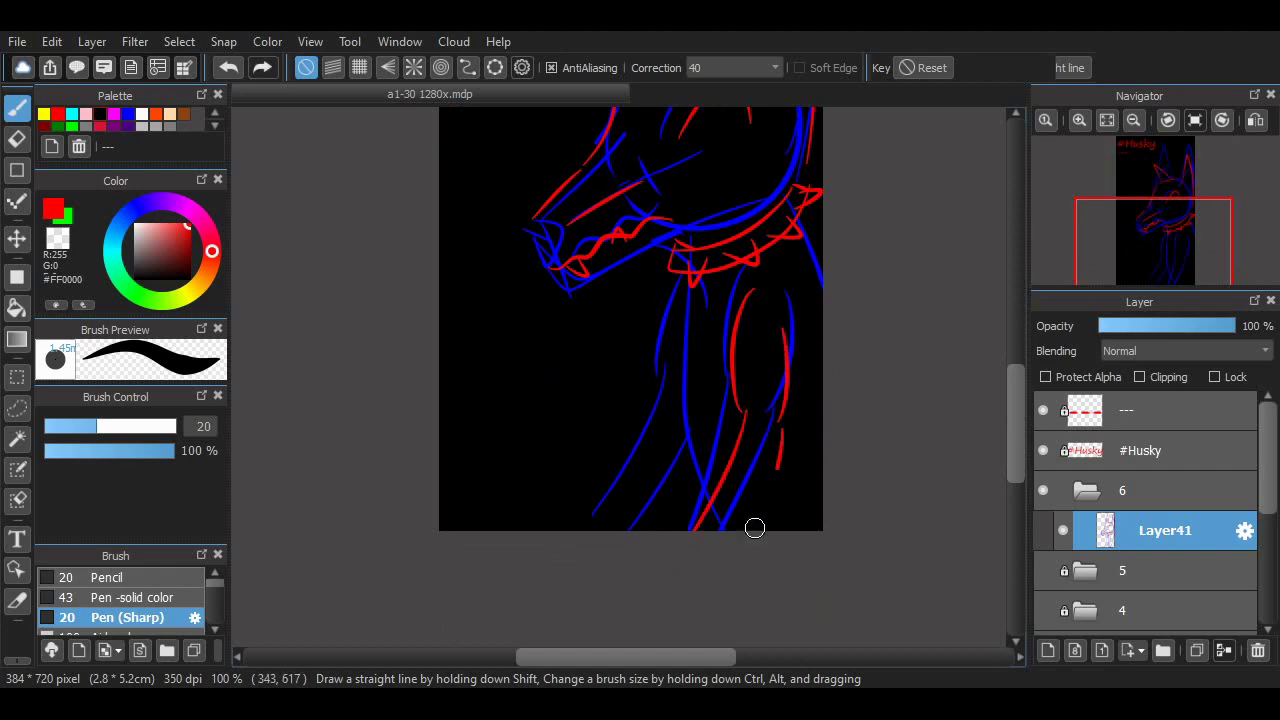
drag(681, 284, 713, 468)
key(ctrl+z)
key(ctrl+y)
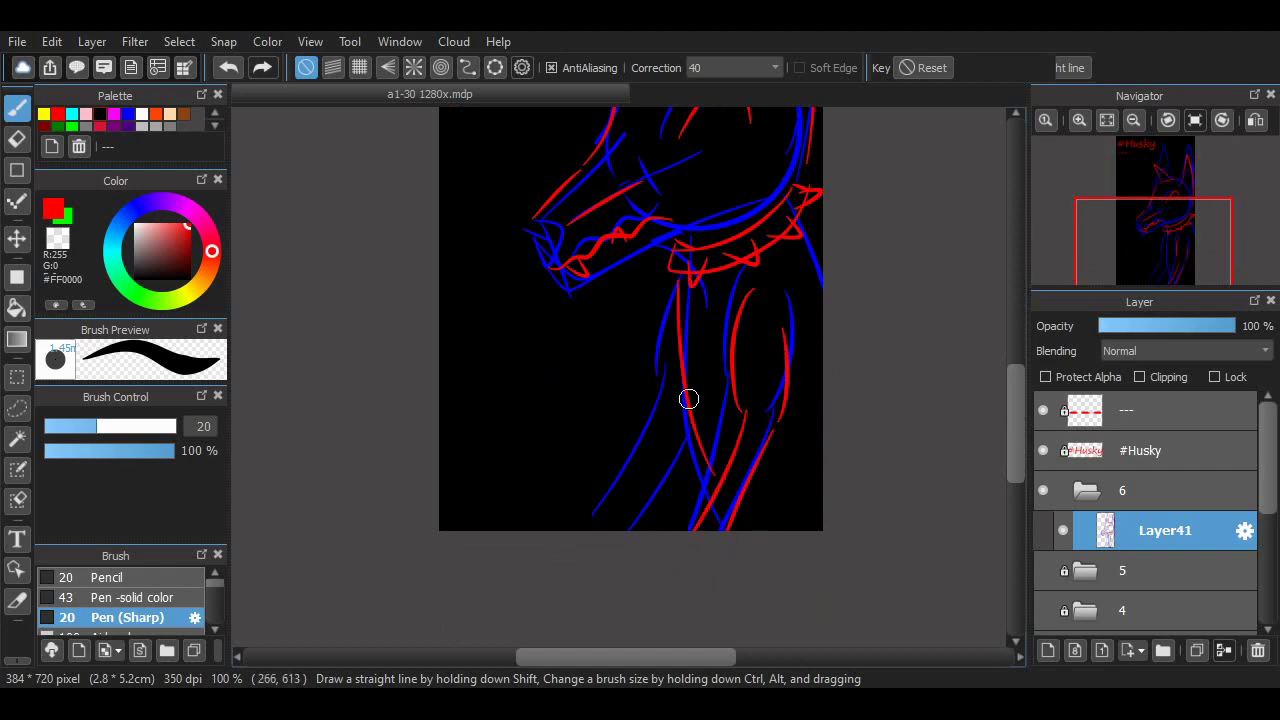
key(ctrl+z)
key(ctrl+y)
key(ctrl+z)
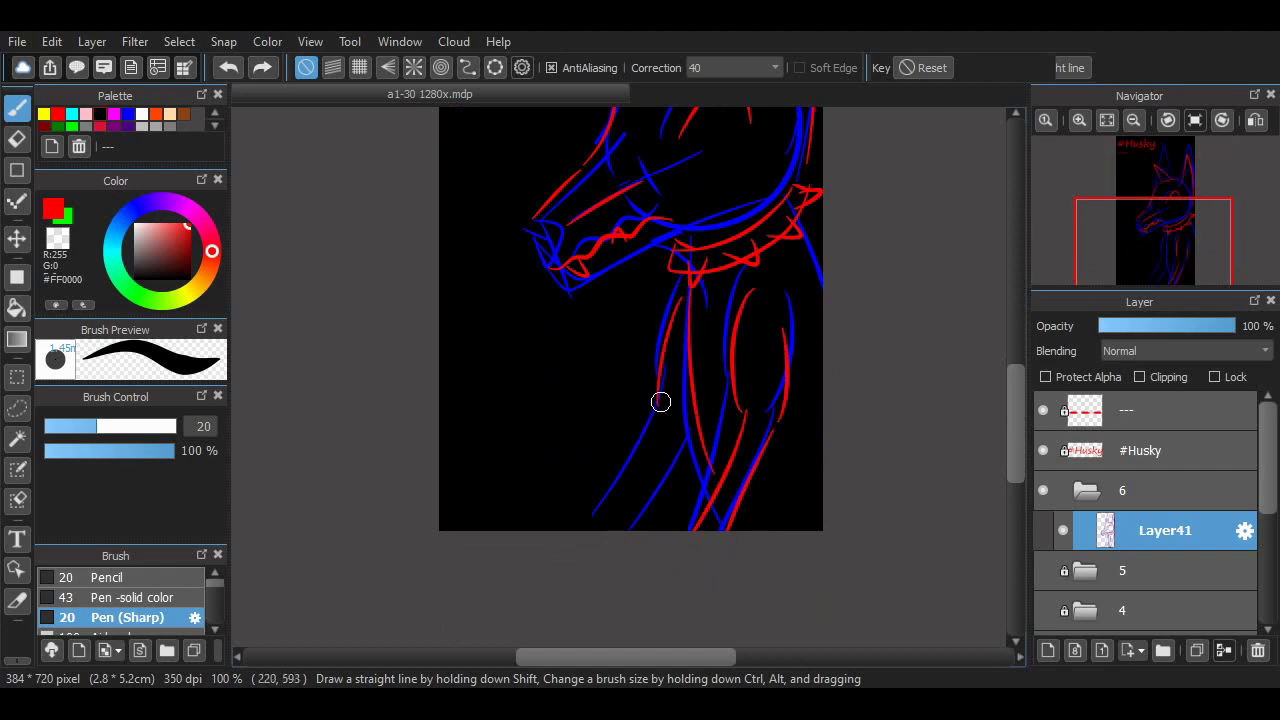
drag(664, 398, 598, 532)
Select the eye arcs with a rectangle, transform them to a more upright tilt, deselect and return to the brush.
scroll(1002, 386, up, 5)
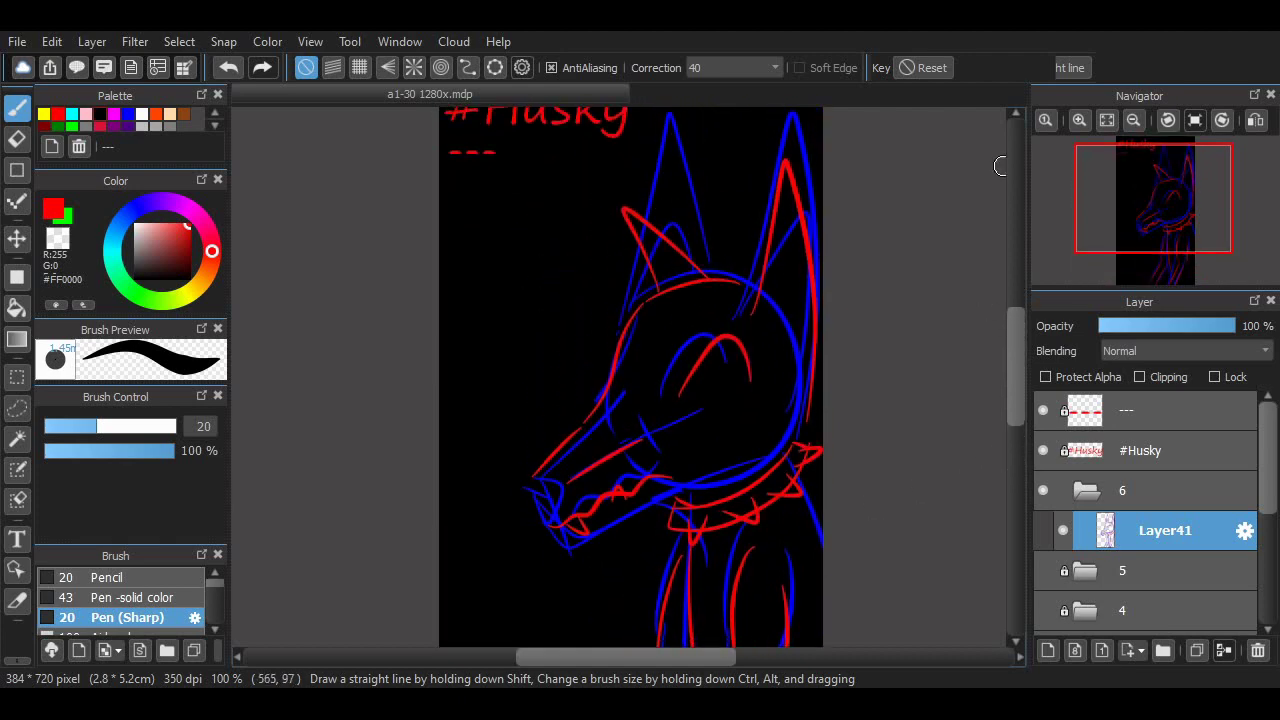
scroll(893, 359, up, 1)
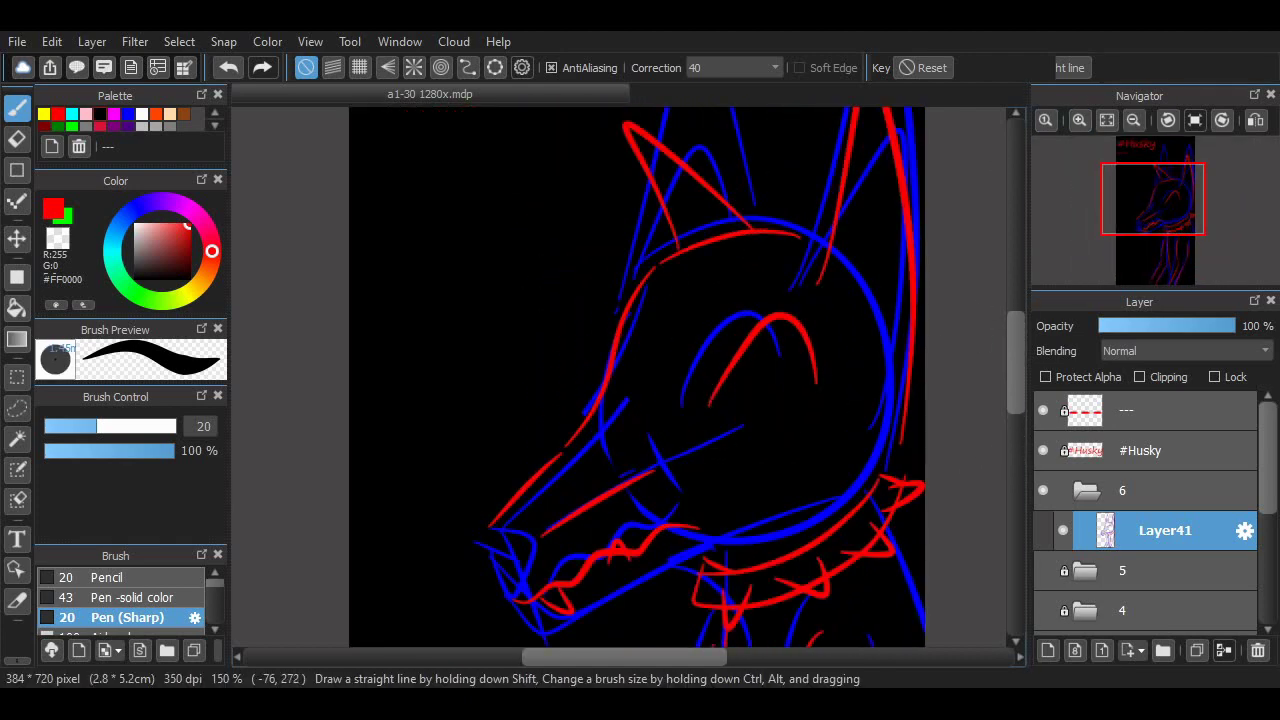
key(m)
mouse_move(680, 288)
mouse_down()
mouse_move(817, 414)
mouse_move(852, 290)
mouse_up()
key(ctrl+t)
click(950, 645)
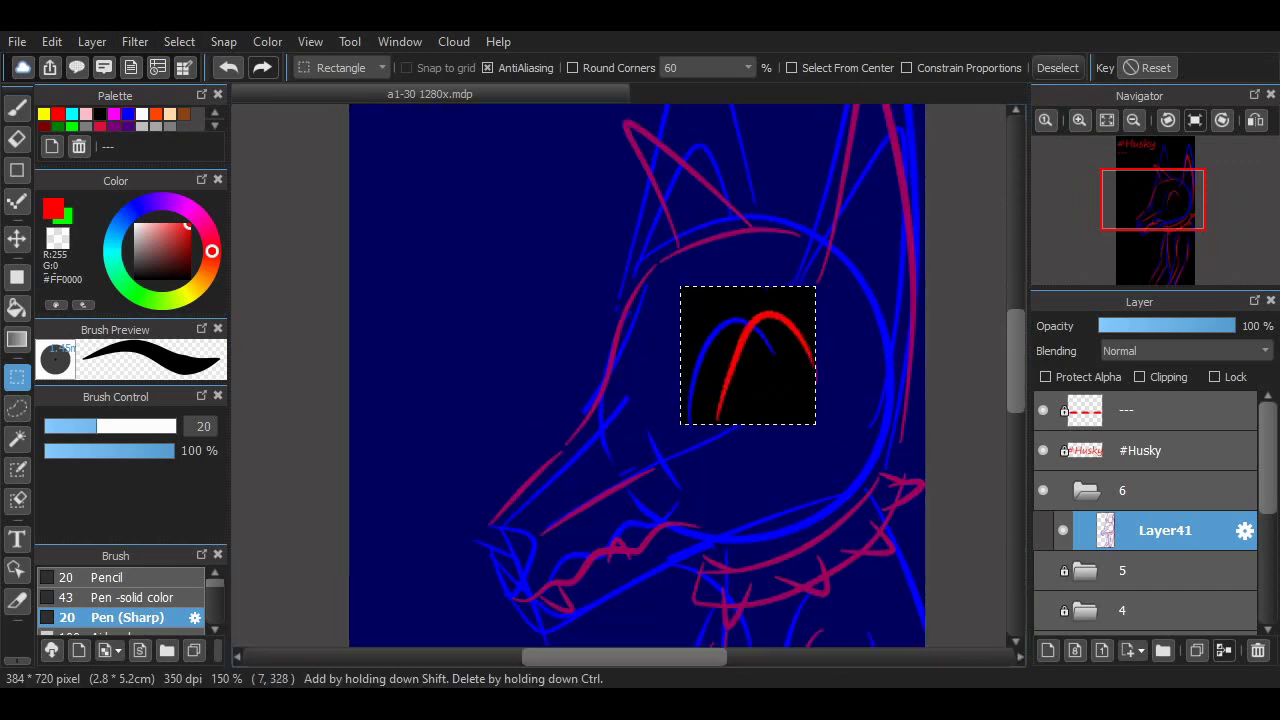
key(ctrl+d)
scroll(487, 472, right, 3)
key(b)
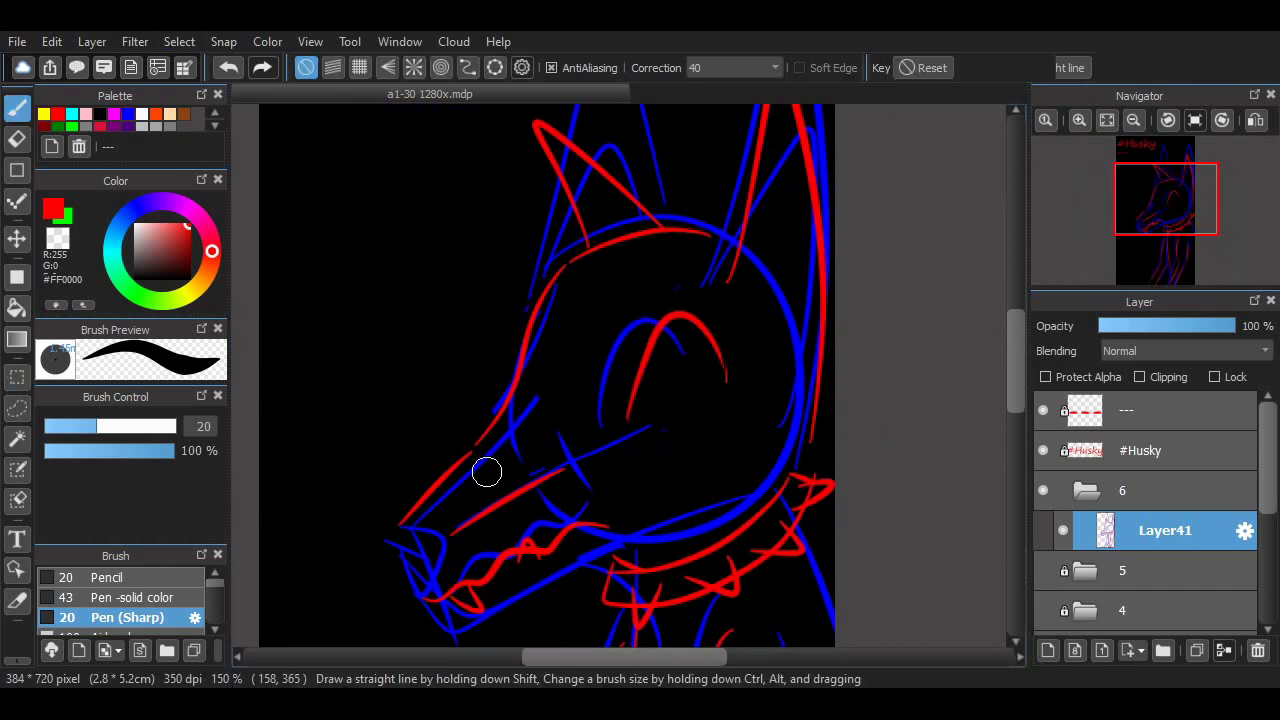
key(ctrl+z)
drag(429, 500, 488, 508)
mouse_move(340, 375)
mouse_down()
mouse_move(443, 357)
mouse_move(427, 313)
mouse_up()
key(ctrl+z)
drag(323, 280, 397, 363)
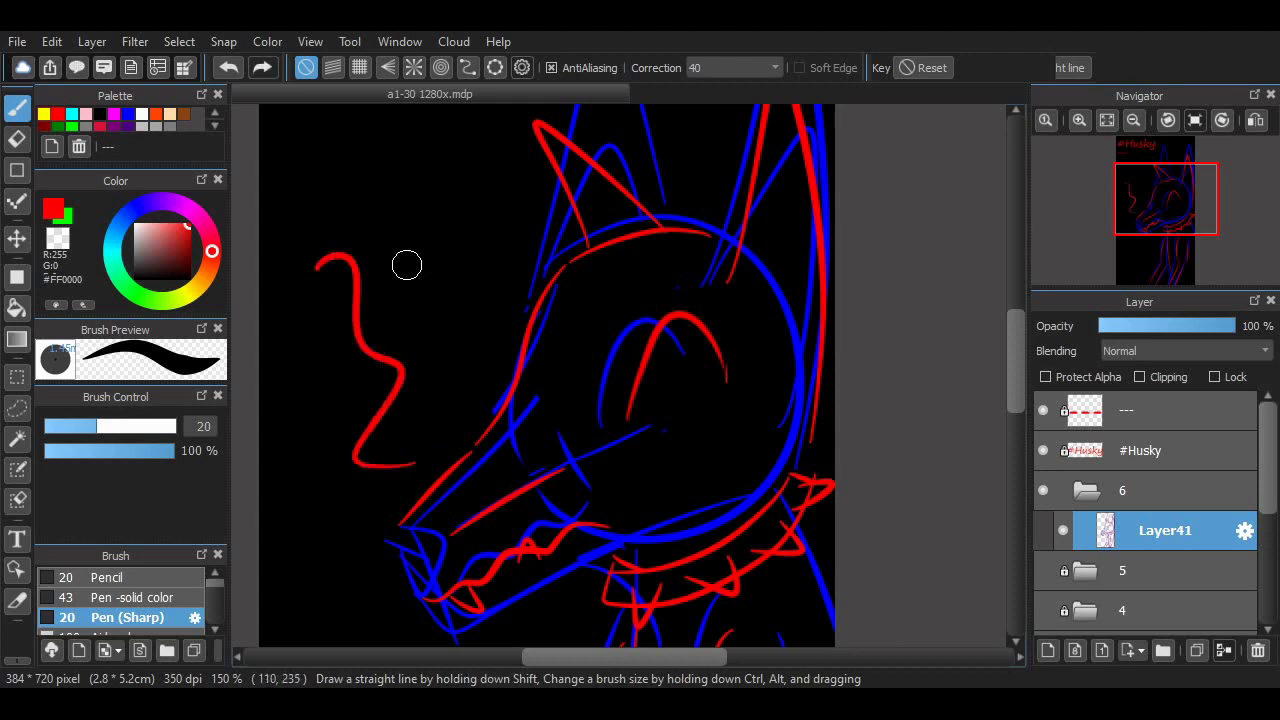
key(ctrl+z)
Draw the nose and the lower jaw line back to the collar in red.
mouse_move(411, 519)
mouse_down()
mouse_move(451, 533)
mouse_move(407, 530)
mouse_move(439, 547)
mouse_move(412, 553)
mouse_move(424, 535)
mouse_move(405, 553)
mouse_move(473, 623)
mouse_move(605, 582)
mouse_up()
key(ctrl+z)
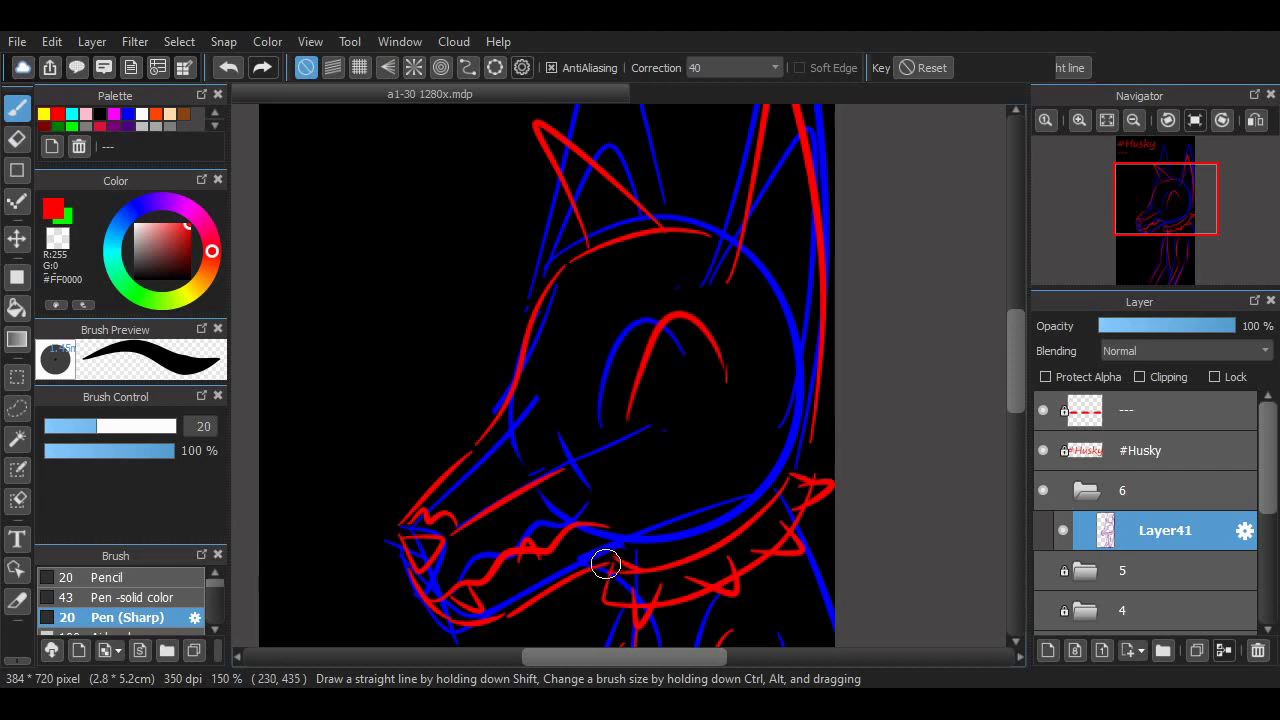
key(ctrl+z)
drag(510, 612, 642, 548)
Undo the last stroke and draw a short upward curve at the corner of the mouth in red.
scroll(1000, 378, down, 5)
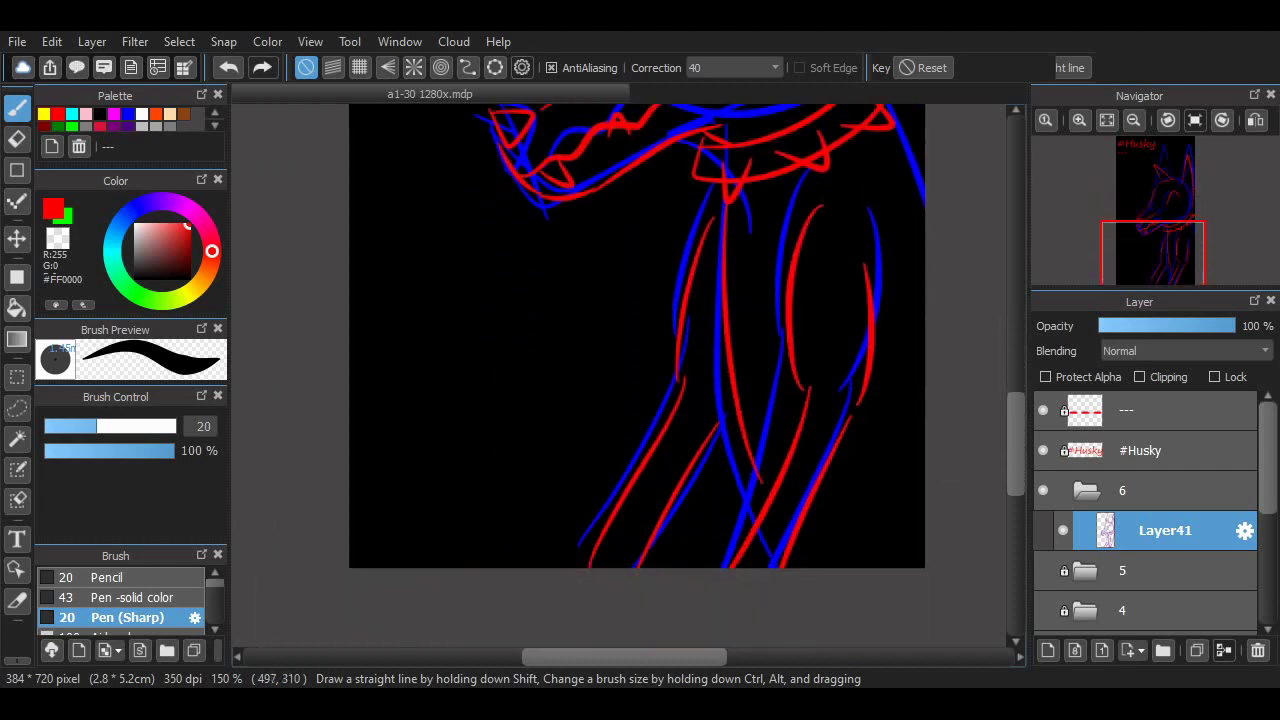
scroll(1000, 378, up, 8)
scroll(703, 487, down, 3)
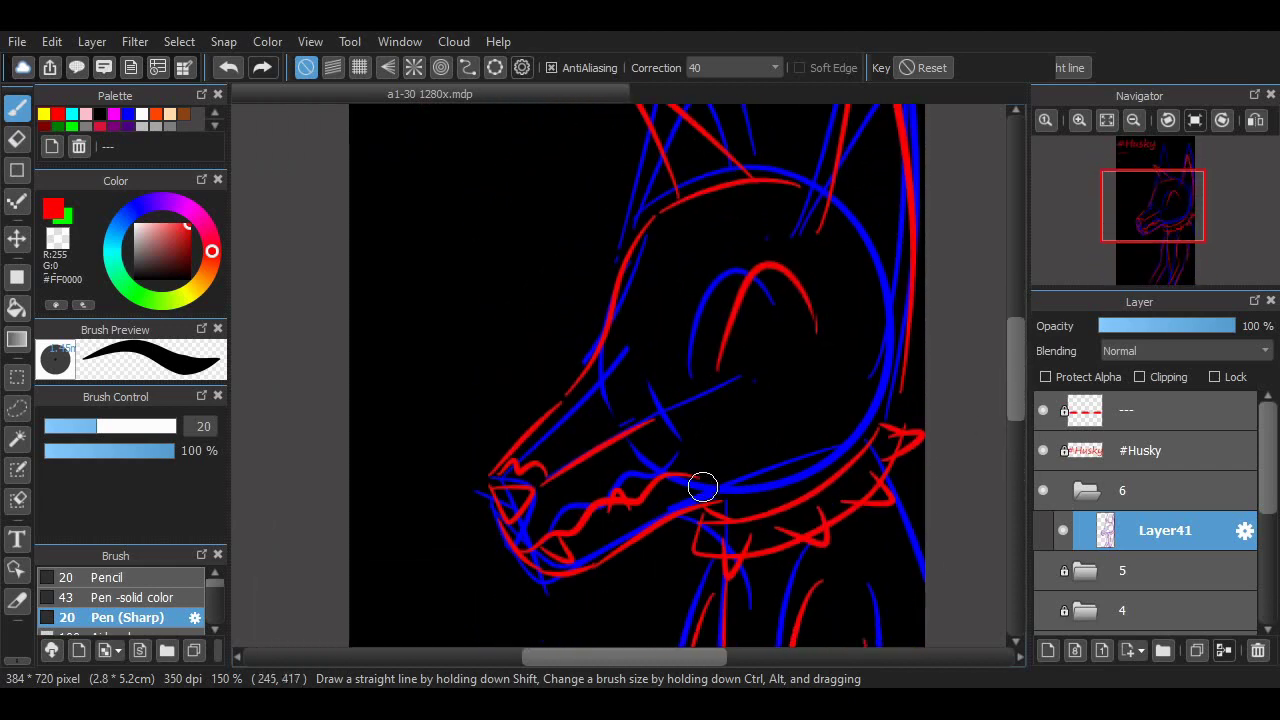
key(ctrl+z)
drag(703, 463, 710, 484)
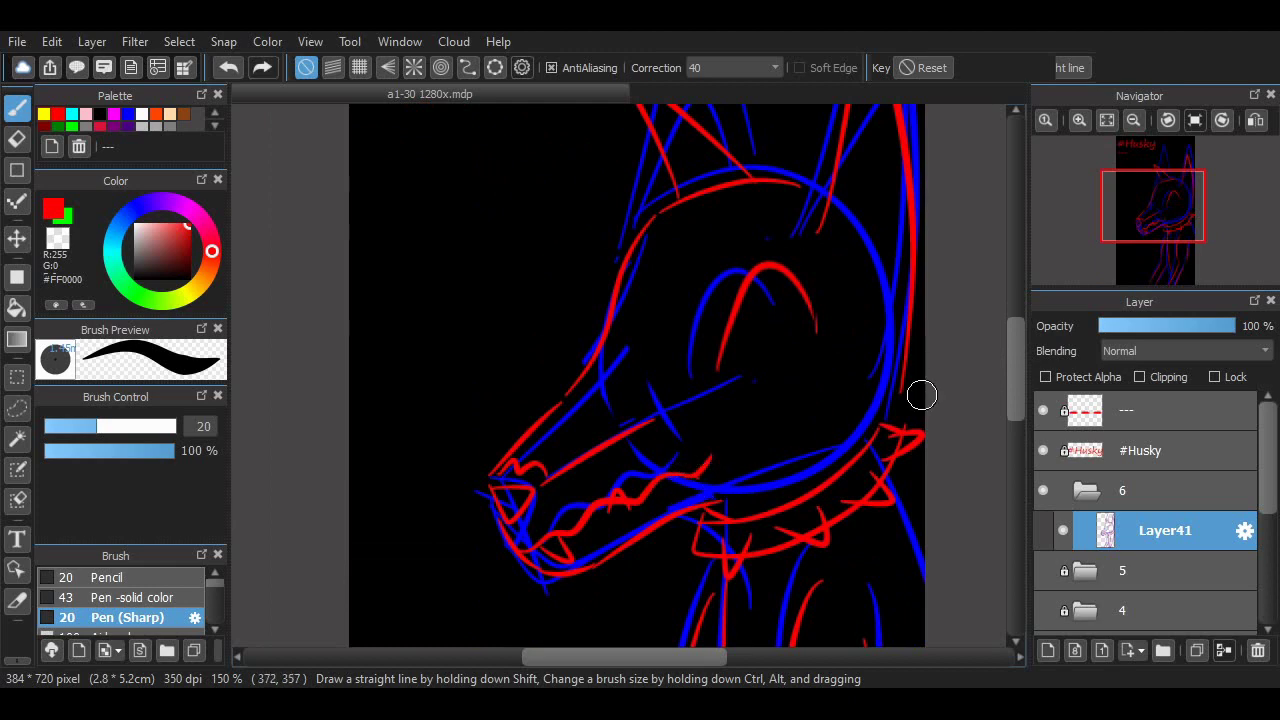
Draw the iris and slit pupil inside the eye in red, and extend the cheek line from the muzzle to the collar.
scroll(978, 369, up, 3)
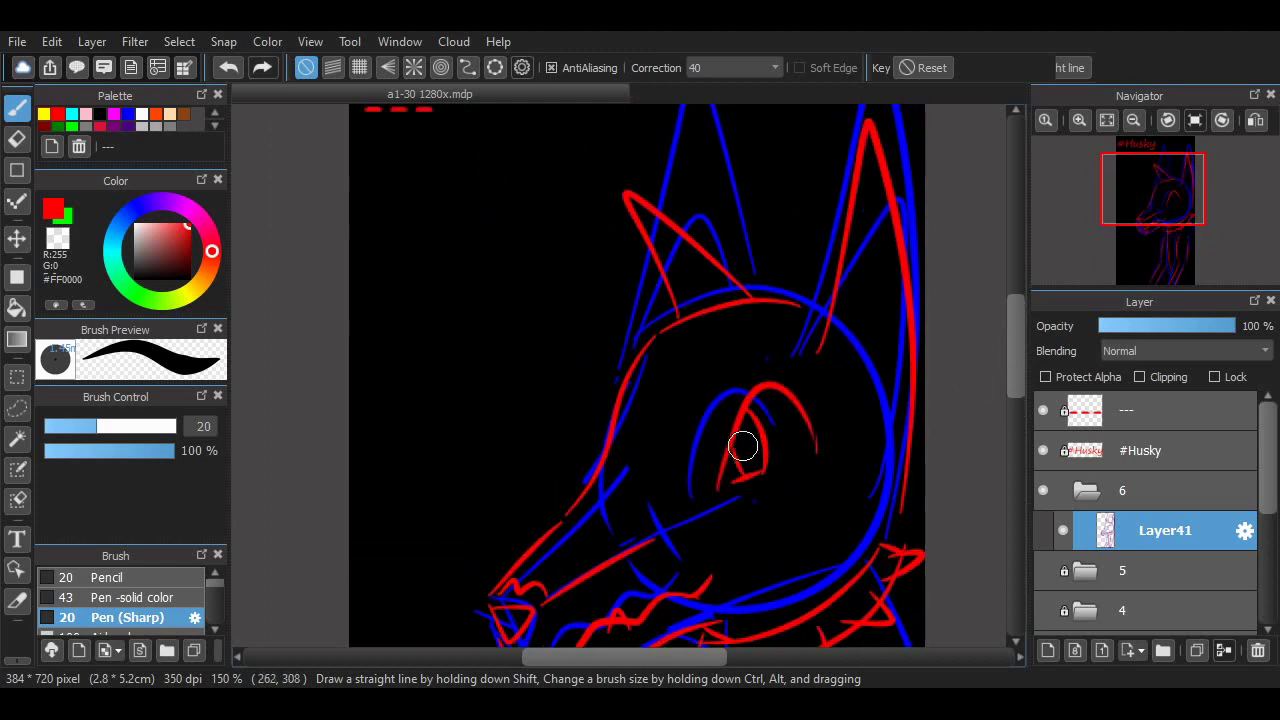
key(ctrl+z)
drag(742, 418, 762, 472)
scroll(884, 396, down, 4)
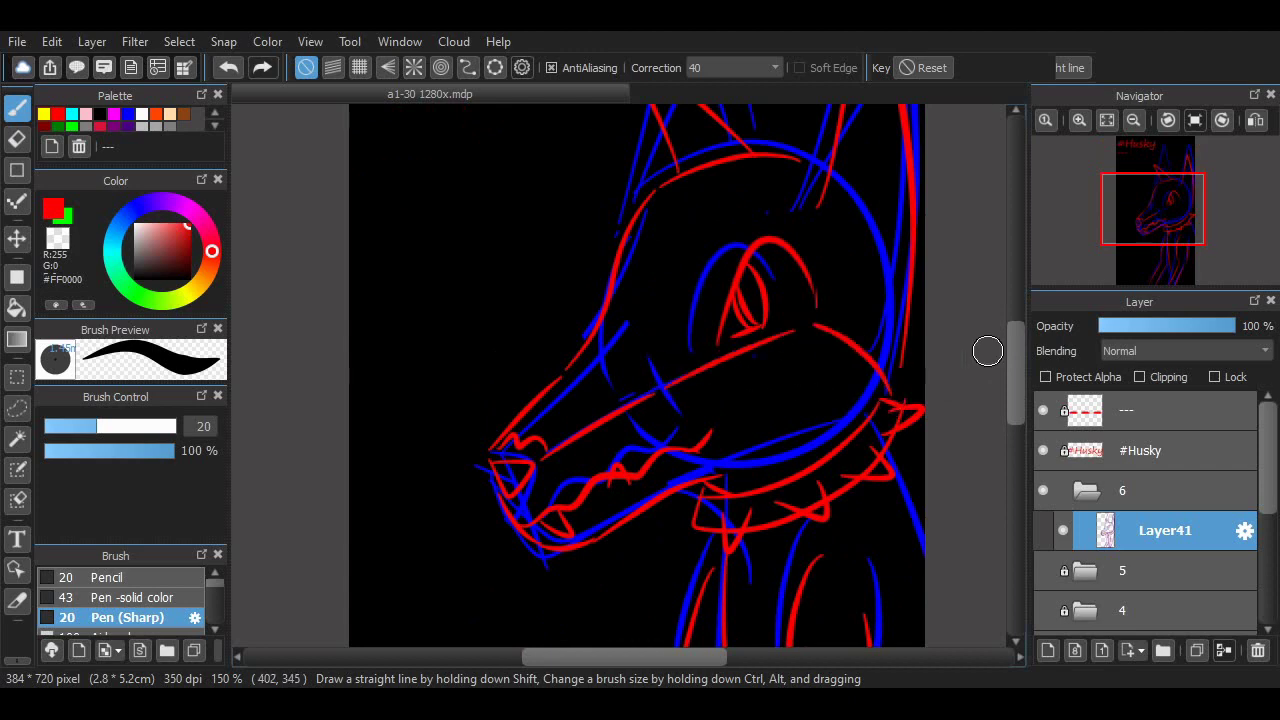
Add red fur contour strokes along the muzzle, forehead, brow and cheek, plus inner lines in both ears.
scroll(986, 349, down, 9)
scroll(986, 349, up, 10)
scroll(745, 451, down, 2)
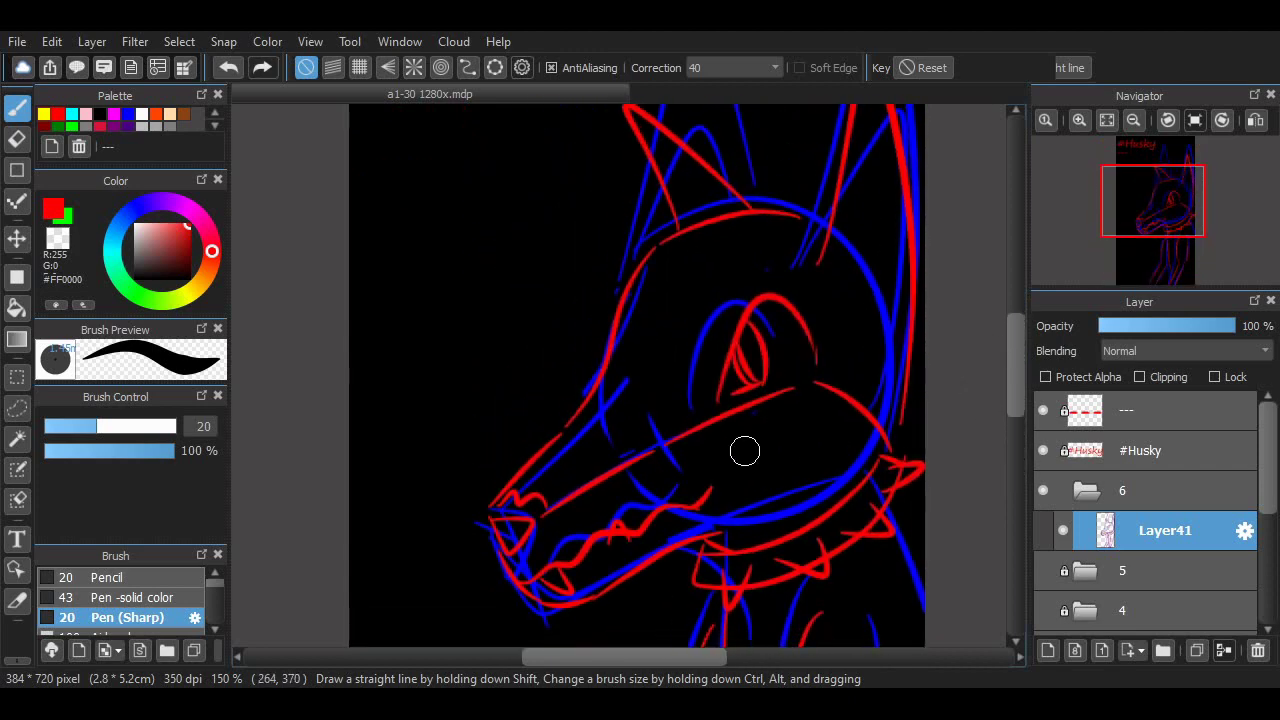
scroll(995, 360, down, 5)
scroll(975, 382, up, 5)
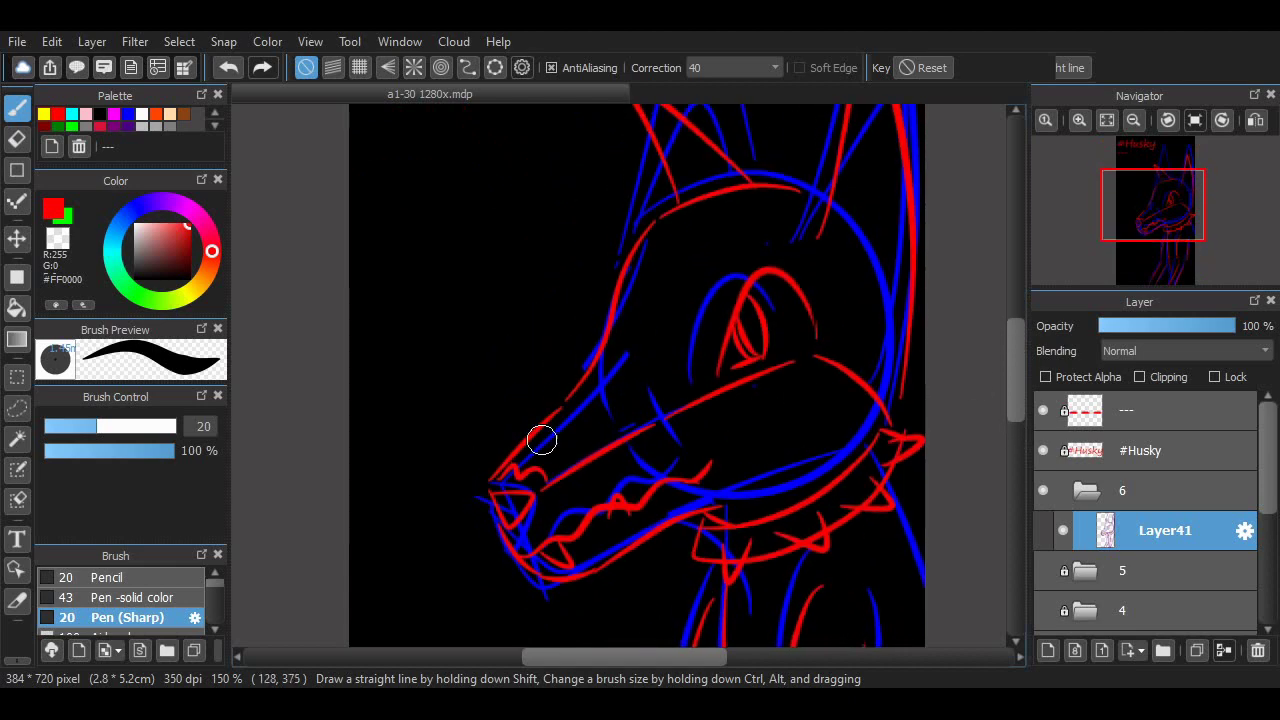
mouse_move(582, 434)
mouse_down()
mouse_move(567, 408)
mouse_move(627, 356)
mouse_move(612, 370)
mouse_move(676, 255)
mouse_move(792, 210)
mouse_up()
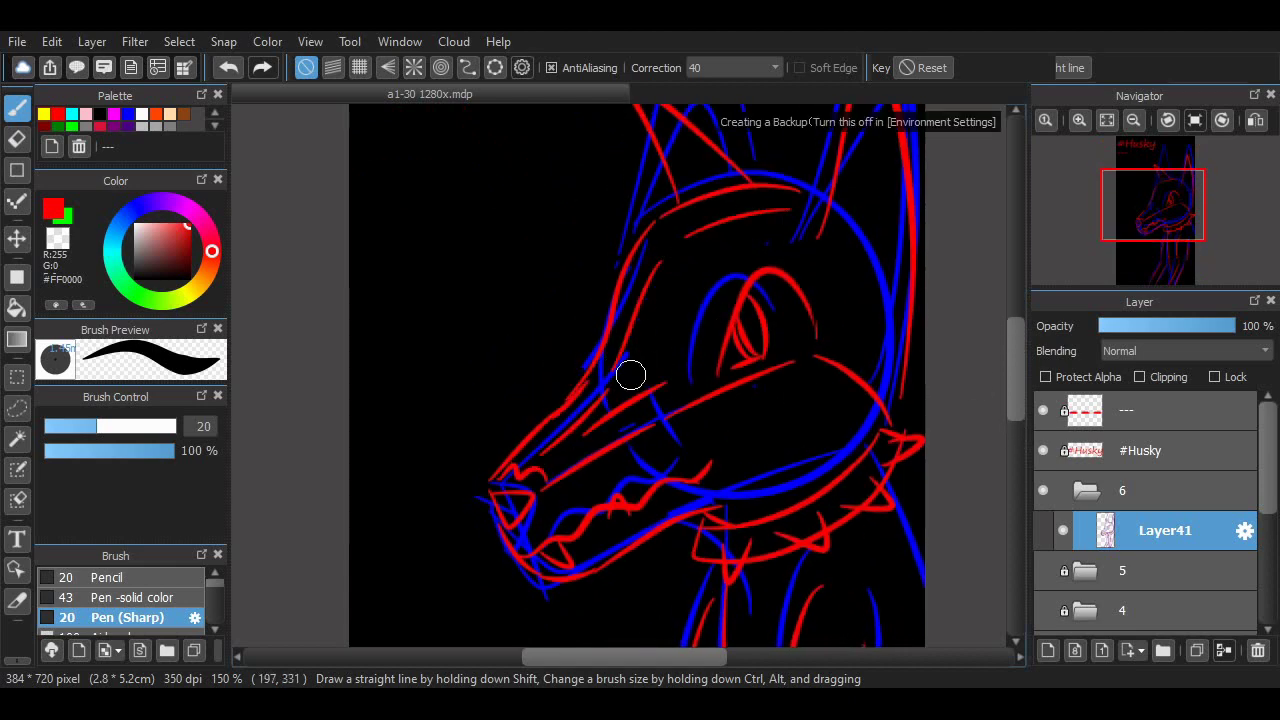
drag(629, 371, 680, 328)
mouse_move(853, 297)
mouse_down()
mouse_move(829, 280)
mouse_move(868, 136)
mouse_move(872, 328)
mouse_up()
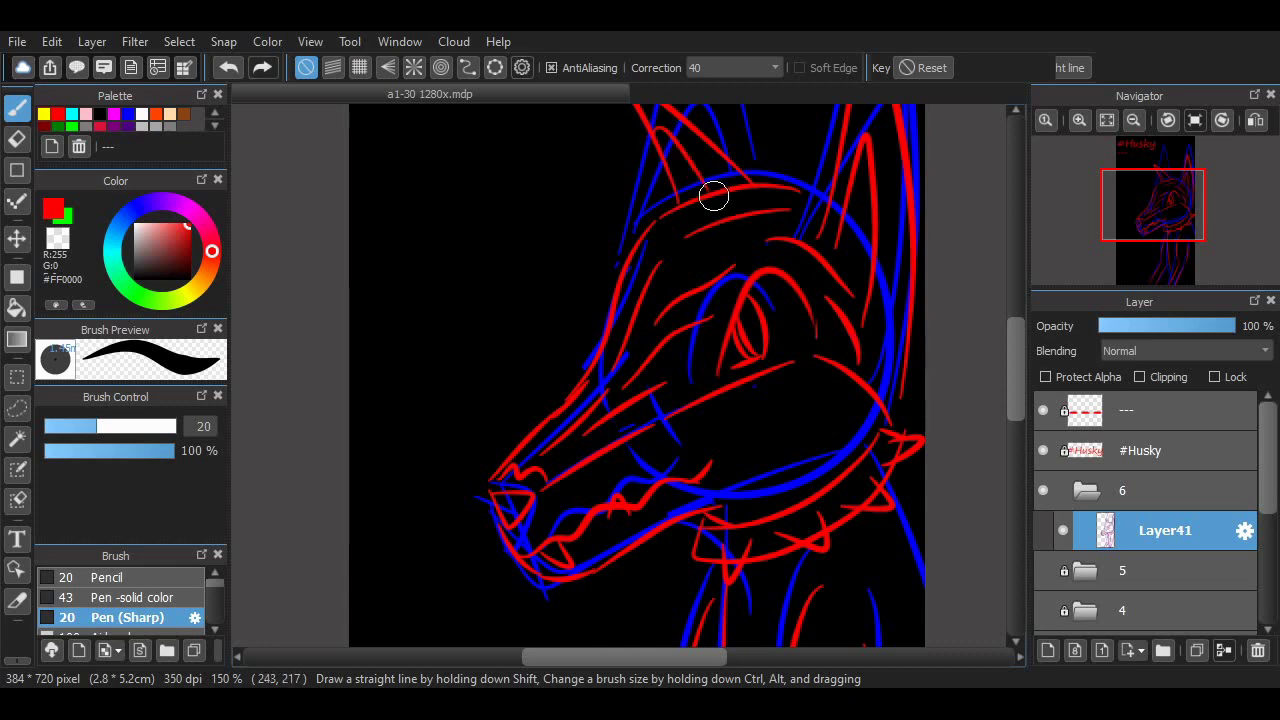
Try an indigo (#4B0082) curved stroke inside the upper contour of the right front leg and undo it.
scroll(990, 318, down, 5)
scroll(704, 319, up, 1)
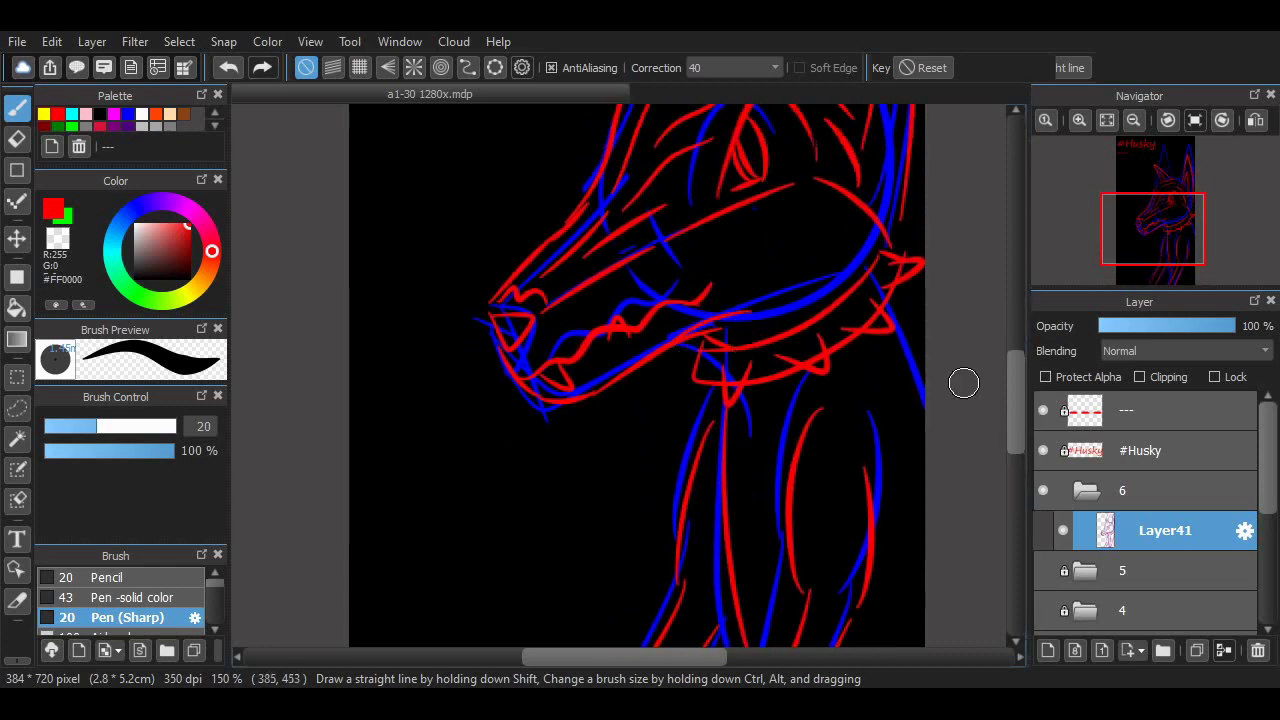
scroll(758, 355, down, 3)
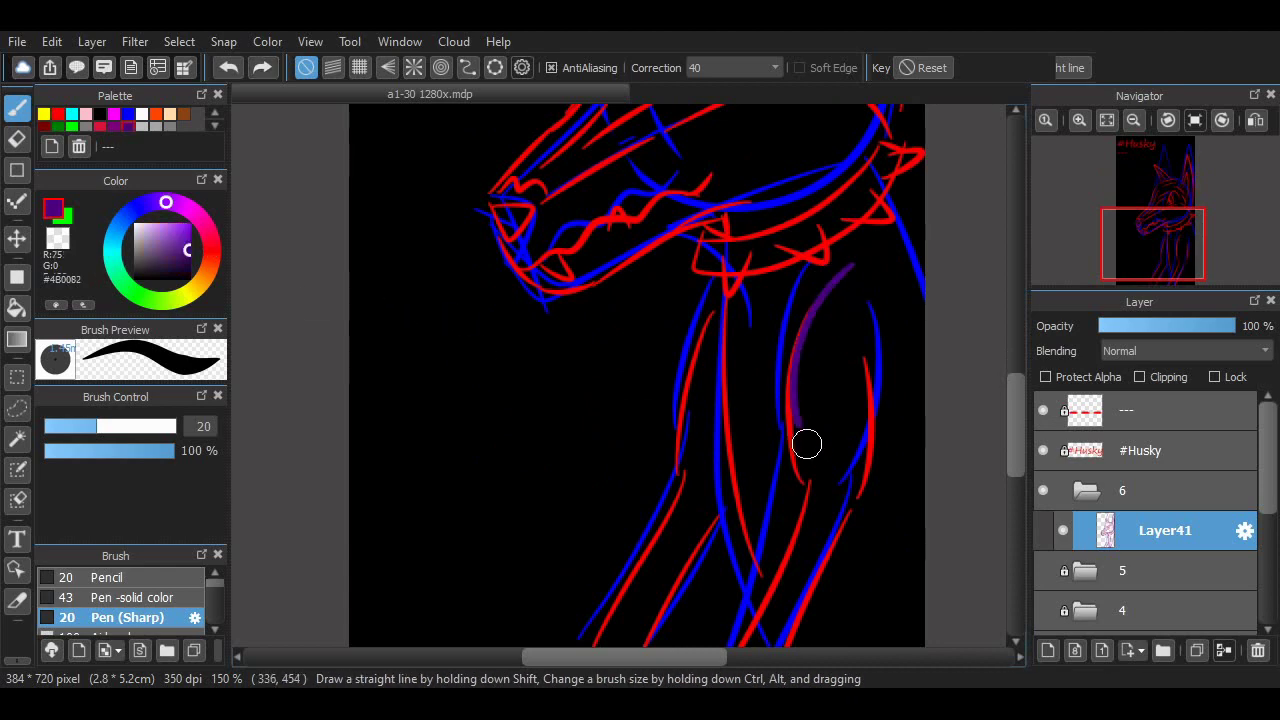
mouse_move(806, 443)
mouse_down()
mouse_move(791, 326)
mouse_move(816, 298)
mouse_up()
key(ctrl+z)
Set the brush colour to yellow (#FFFF00).
scroll(846, 424, up, 4)
click(44, 113)
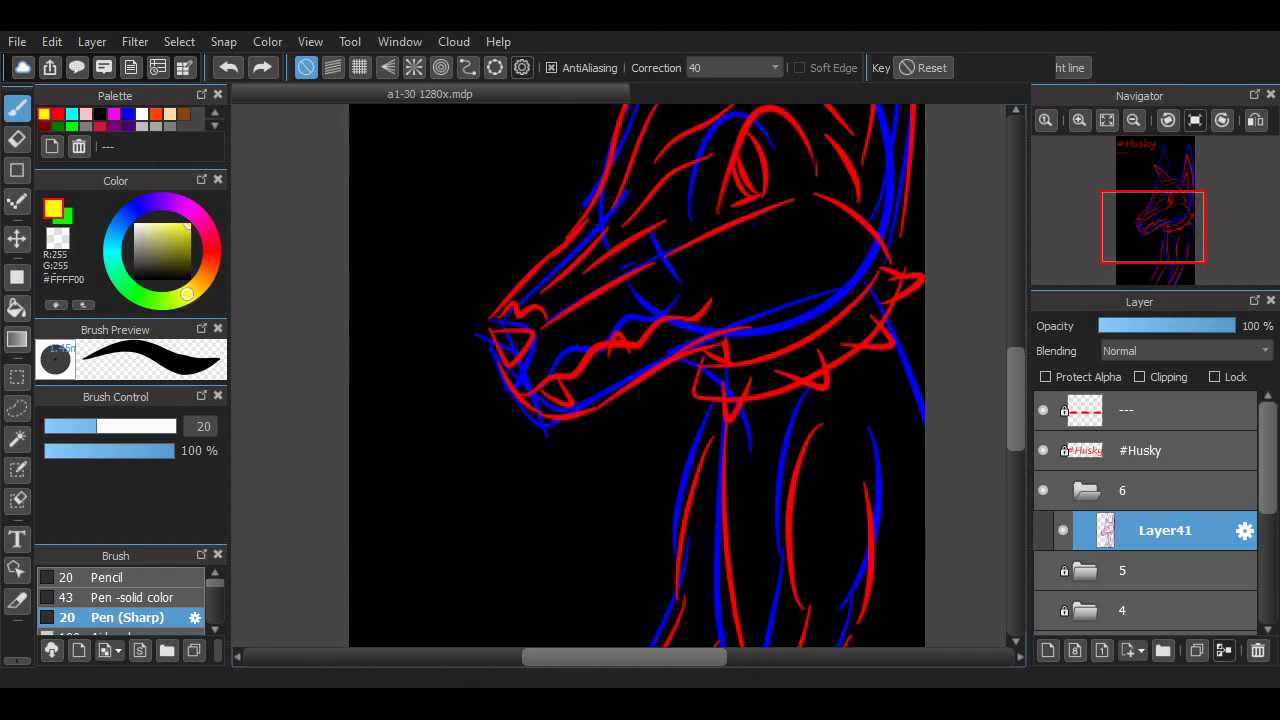
scroll(707, 261, down, 5)
mouse_move(718, 286)
mouse_down()
mouse_move(650, 400)
mouse_move(689, 420)
mouse_move(655, 408)
mouse_move(540, 436)
mouse_up()
key(ctrl+z)
key(ctrl+z)
key(ctrl+z)
mouse_move(664, 408)
mouse_down()
mouse_move(453, 442)
mouse_move(496, 444)
mouse_move(479, 496)
mouse_move(498, 463)
mouse_move(668, 455)
mouse_up()
key(ctrl+z)
key(ctrl+z)
Draw yellow fur strokes inside both ears and at the outer base of the left ear.
scroll(670, 475, up, 10)
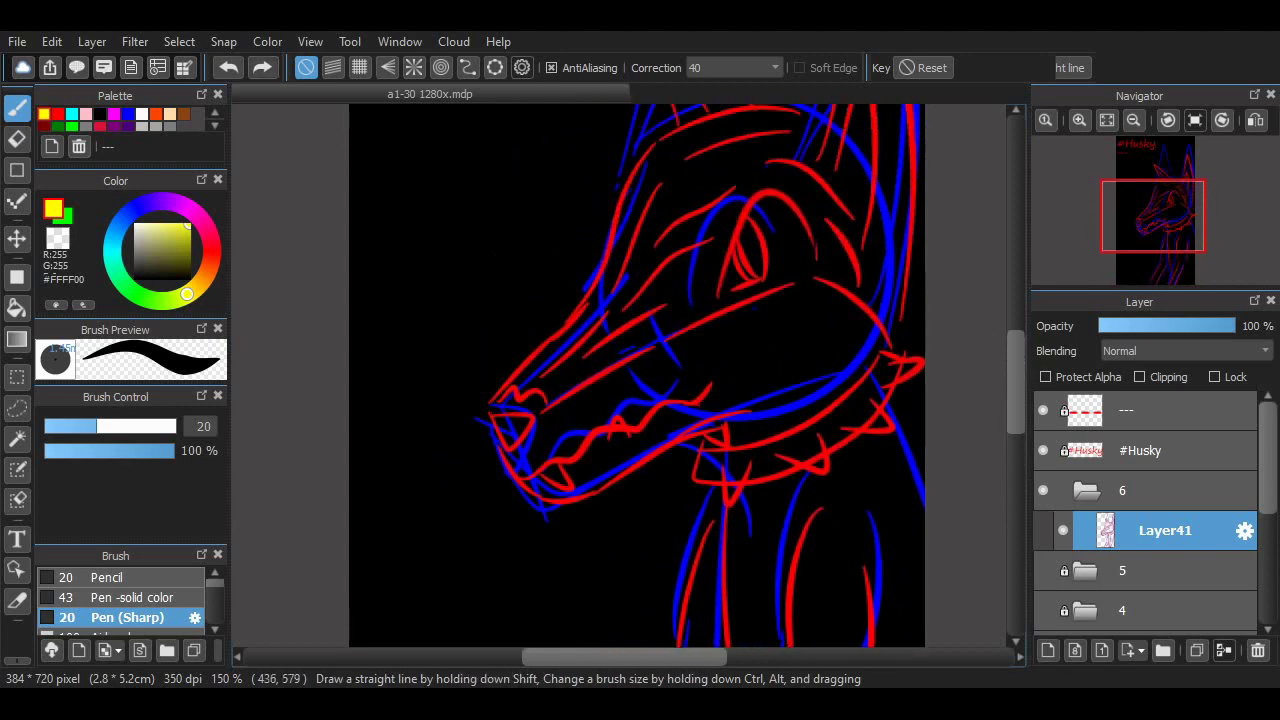
drag(868, 280, 884, 376)
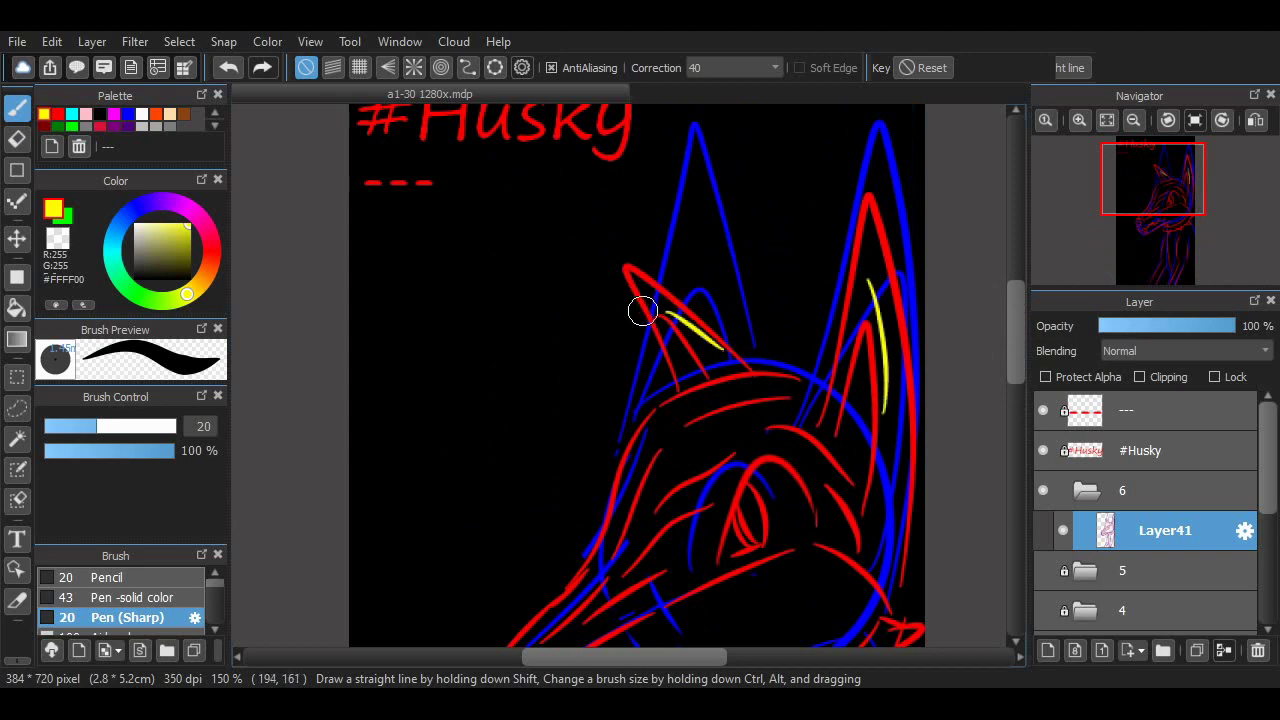
scroll(995, 375, down, 8)
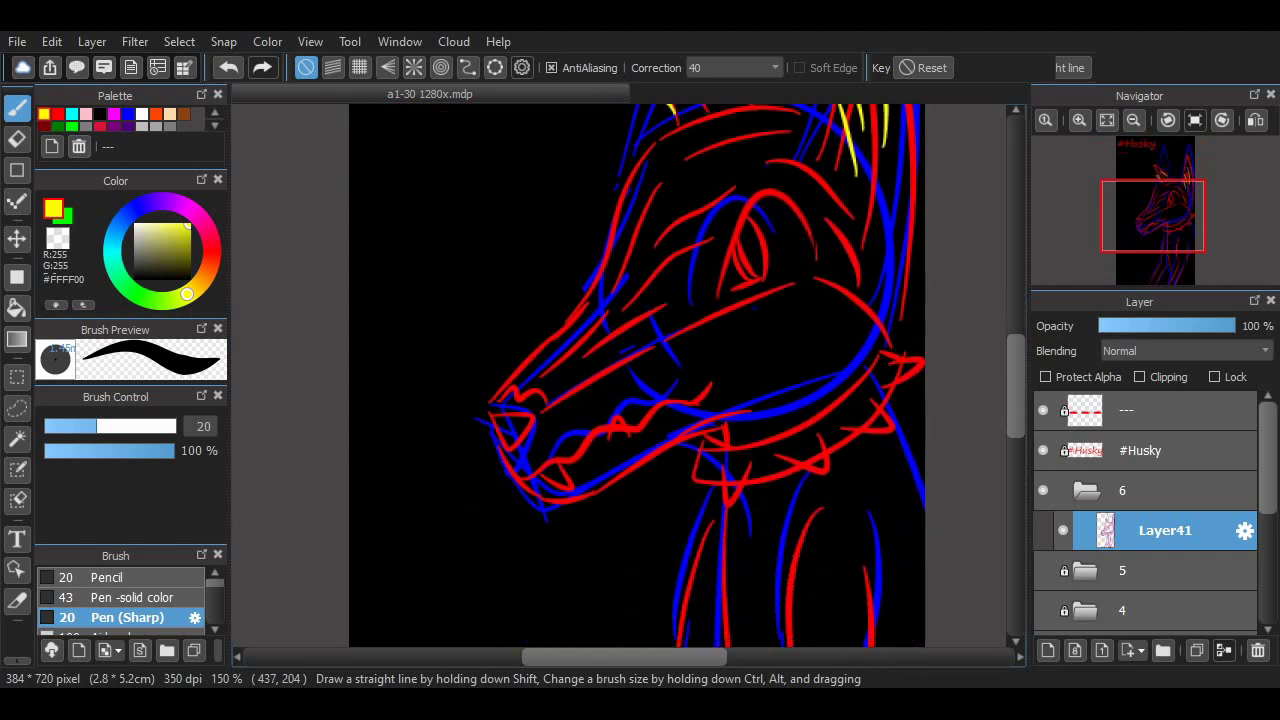
scroll(995, 375, up, 3)
scroll(995, 375, down, 1)
scroll(637, 375, up, 7)
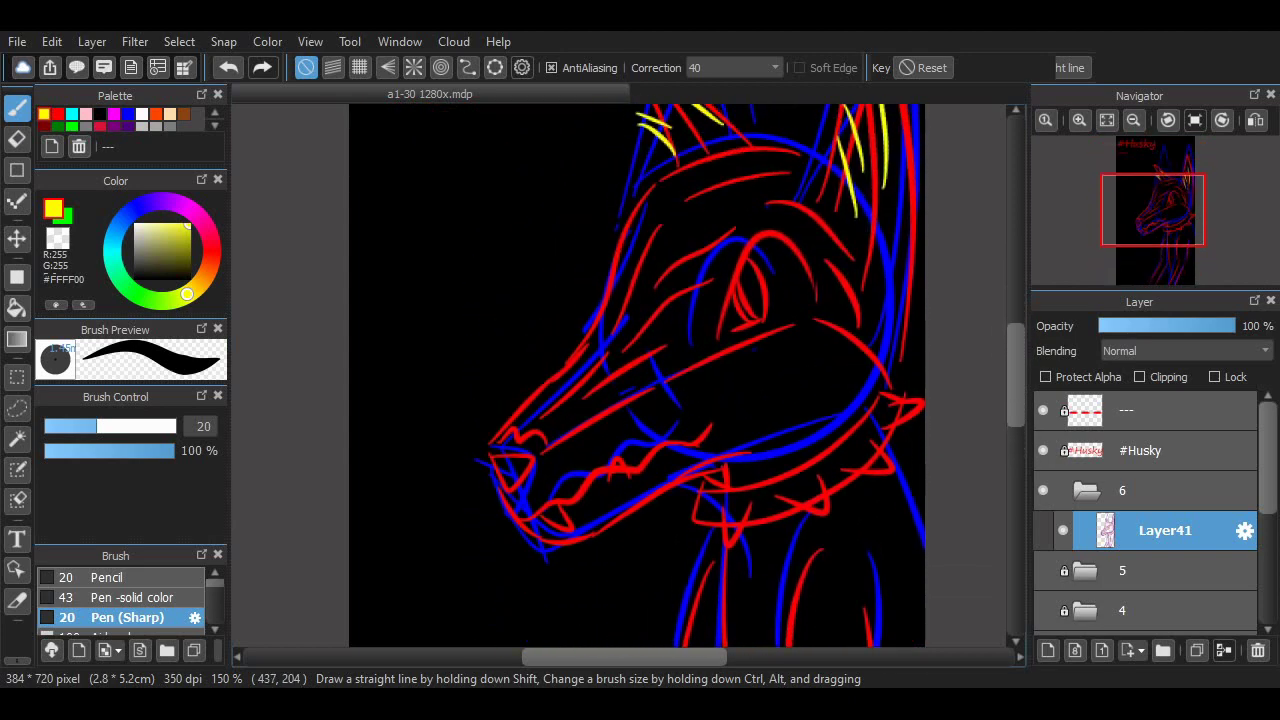
scroll(637, 375, down, 3)
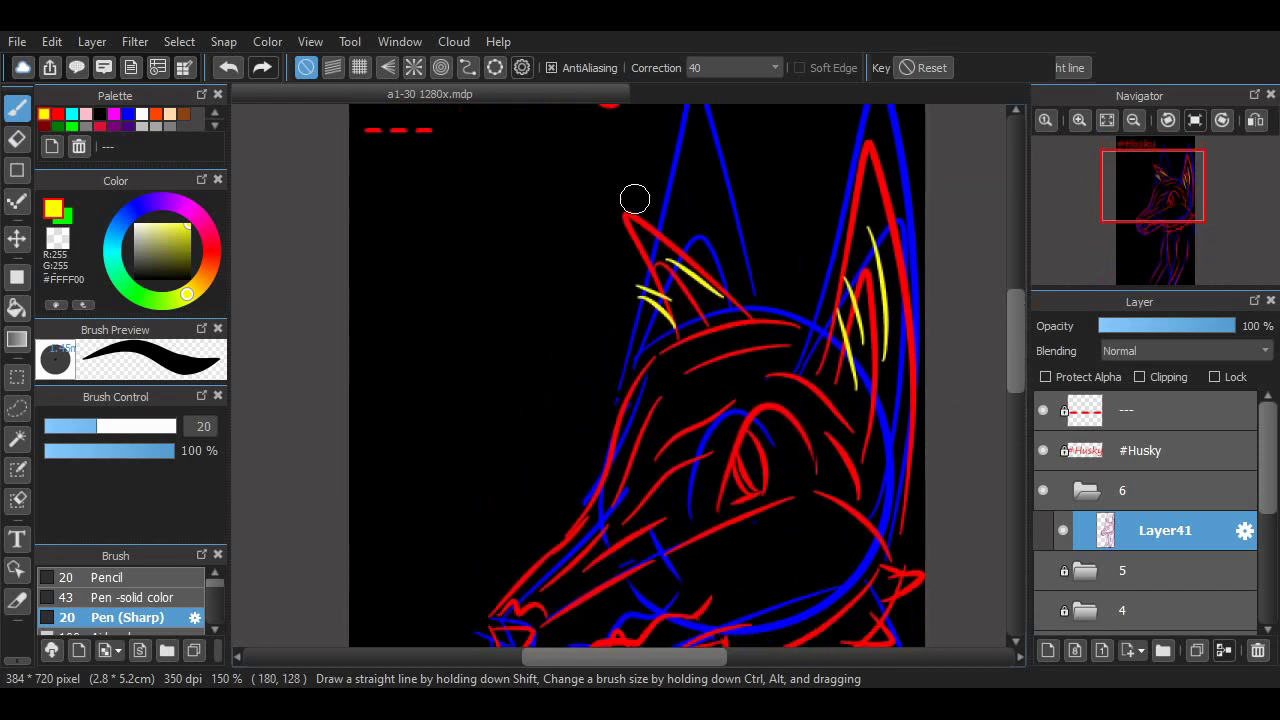
Draw paired short yellow motion marks on both sides of the left ear's tip, undoing unsuitable strokes.
key(ctrl+z)
mouse_move(606, 236)
mouse_down()
mouse_move(664, 222)
mouse_move(642, 206)
mouse_move(641, 255)
mouse_move(656, 206)
mouse_up()
key(ctrl+z)
key(ctrl+z)
key(ctrl+z)
key(ctrl+z)
key(ctrl+z)
scroll(997, 311, down, 8)
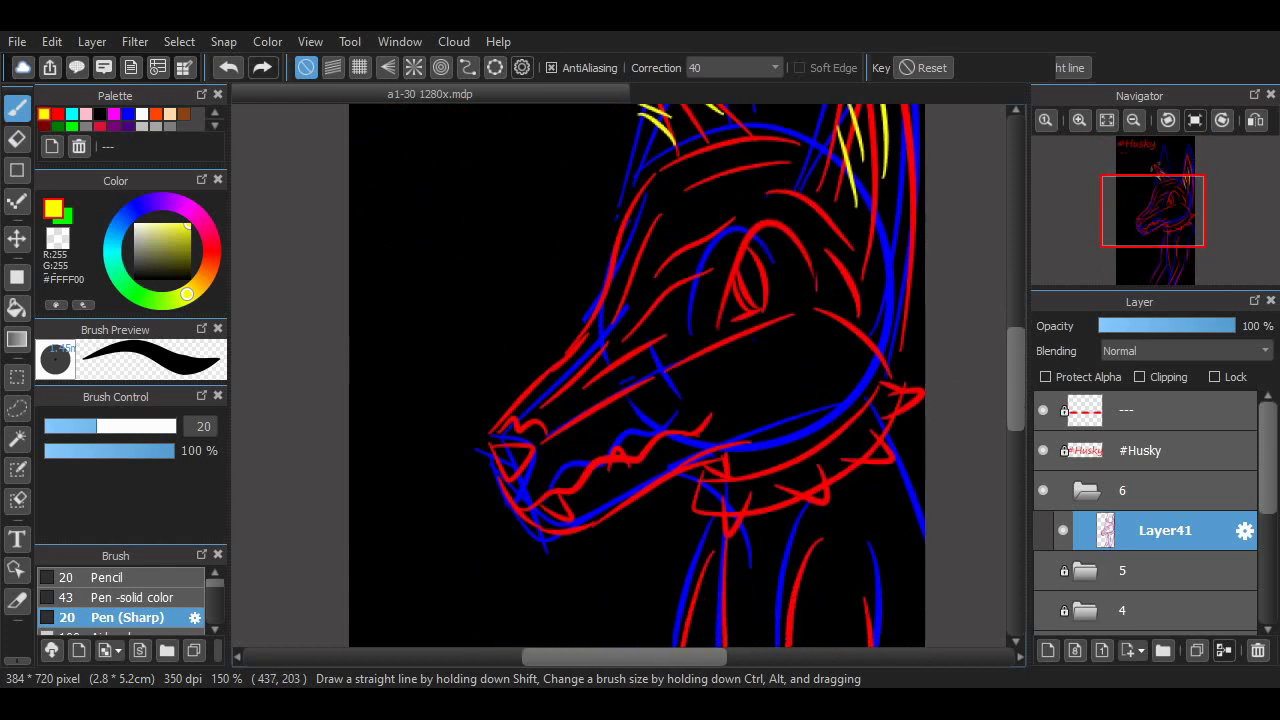
scroll(997, 311, up, 10)
scroll(997, 302, down, 5)
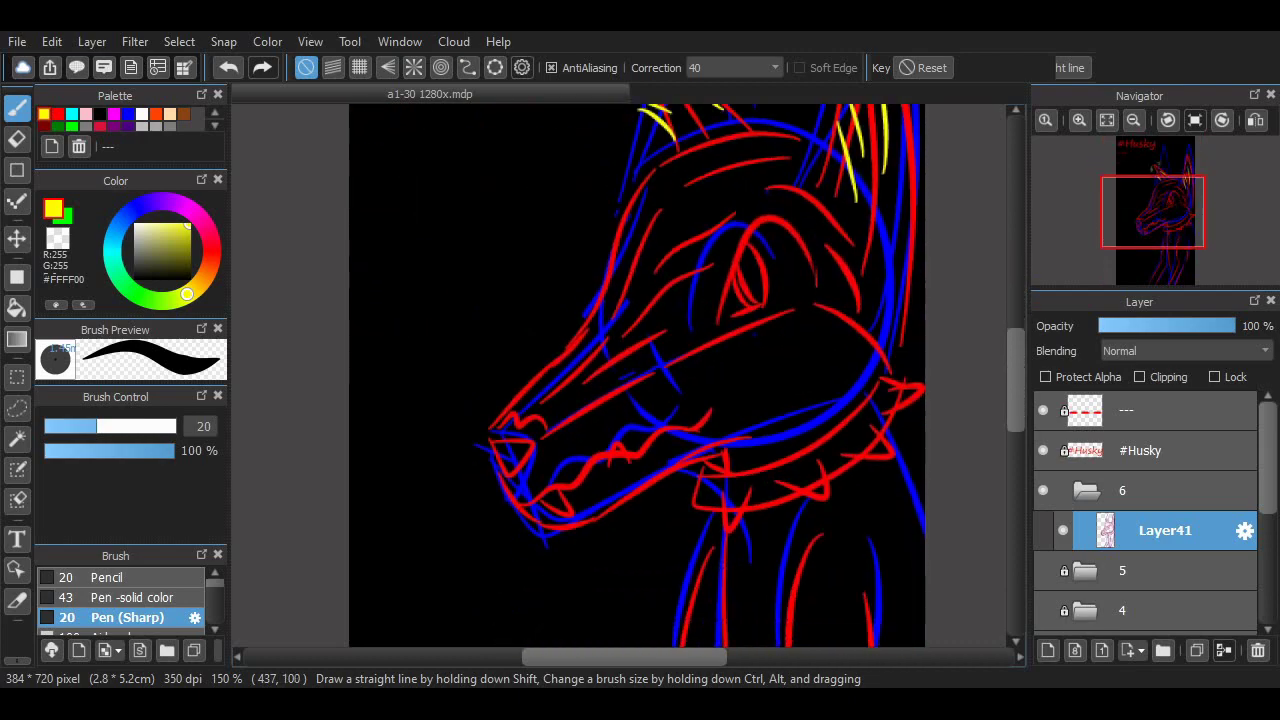
scroll(997, 302, up, 5)
scroll(997, 302, down, 5)
scroll(637, 376, up, 5)
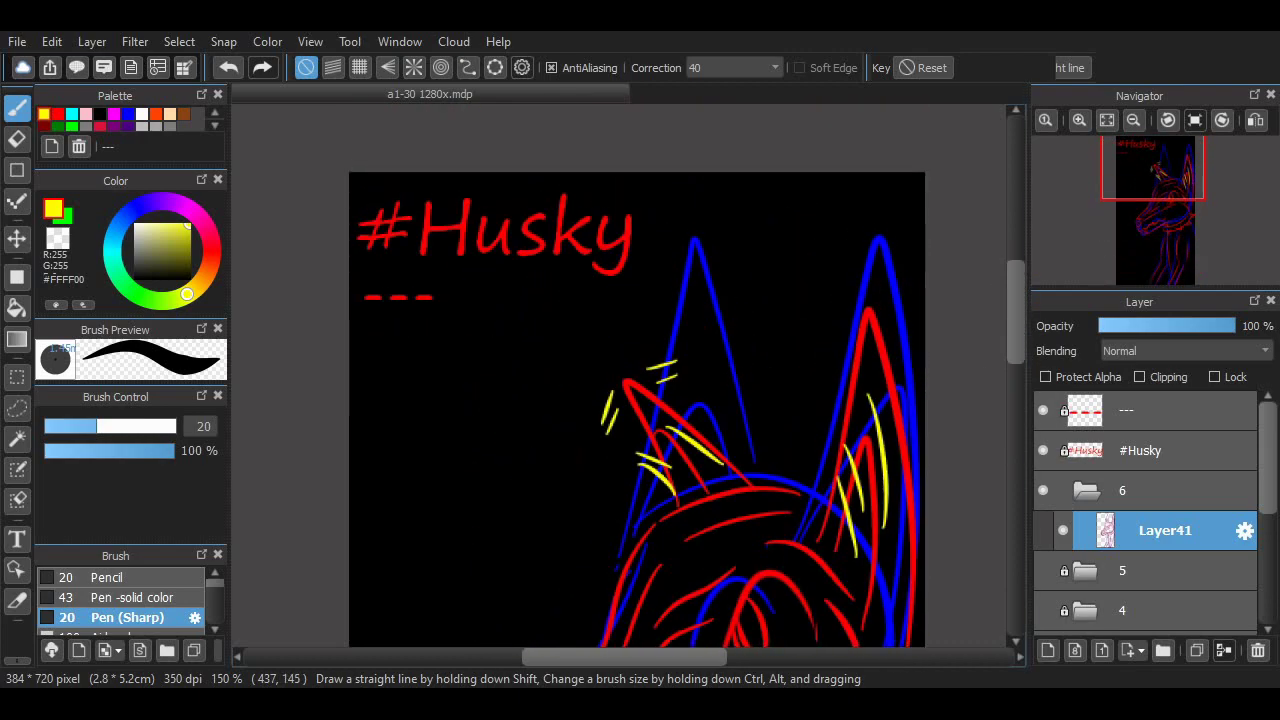
Replace the dashes under the #Husky title with the text "Heckhoundoom".
click(1160, 410)
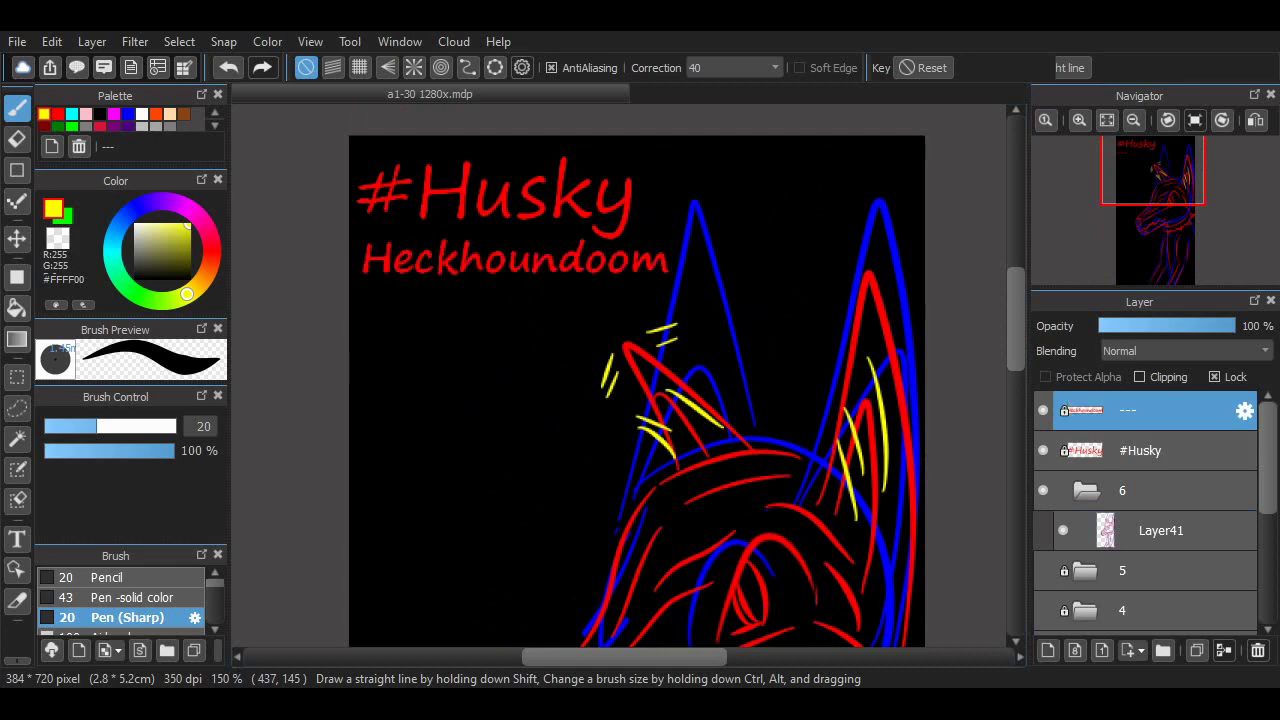
click(857, 309)
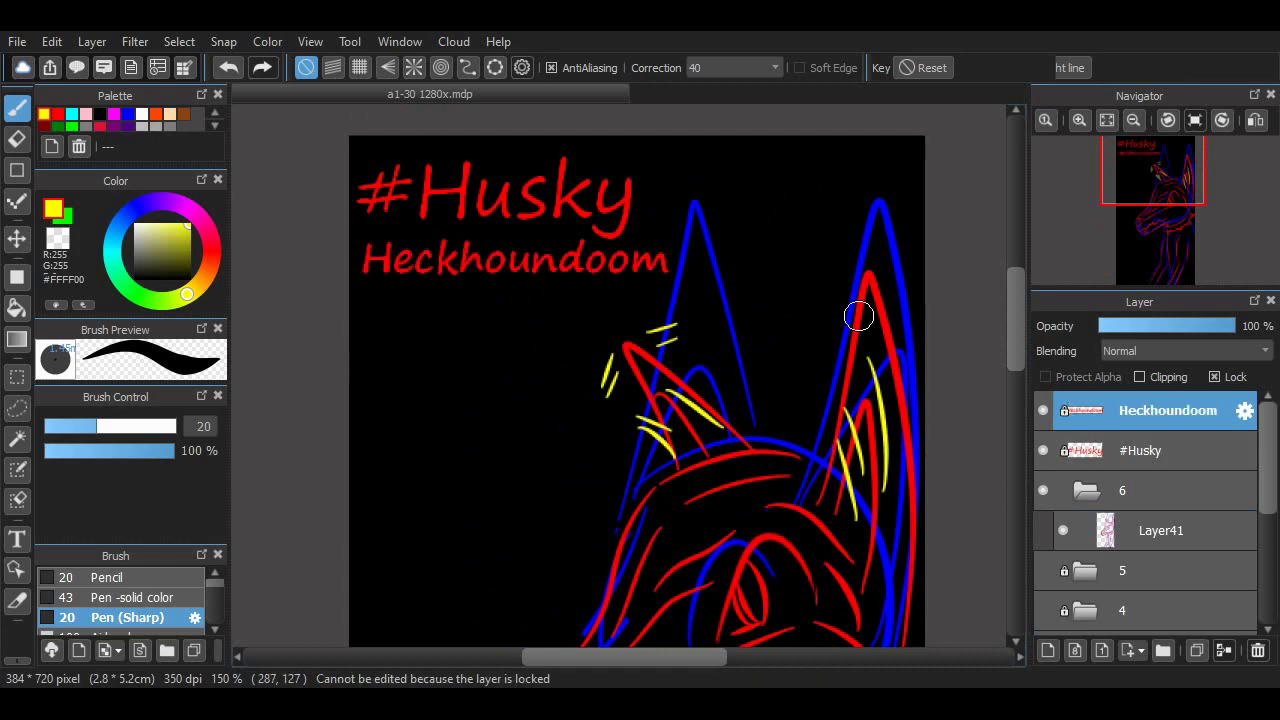
Make Layer41 active again and rough in a yellow bone hanging from the mouth toward the collar, undoing and redrawing strokes.
scroll(857, 309, down, 1)
scroll(637, 376, down, 6)
scroll(637, 376, up, 3)
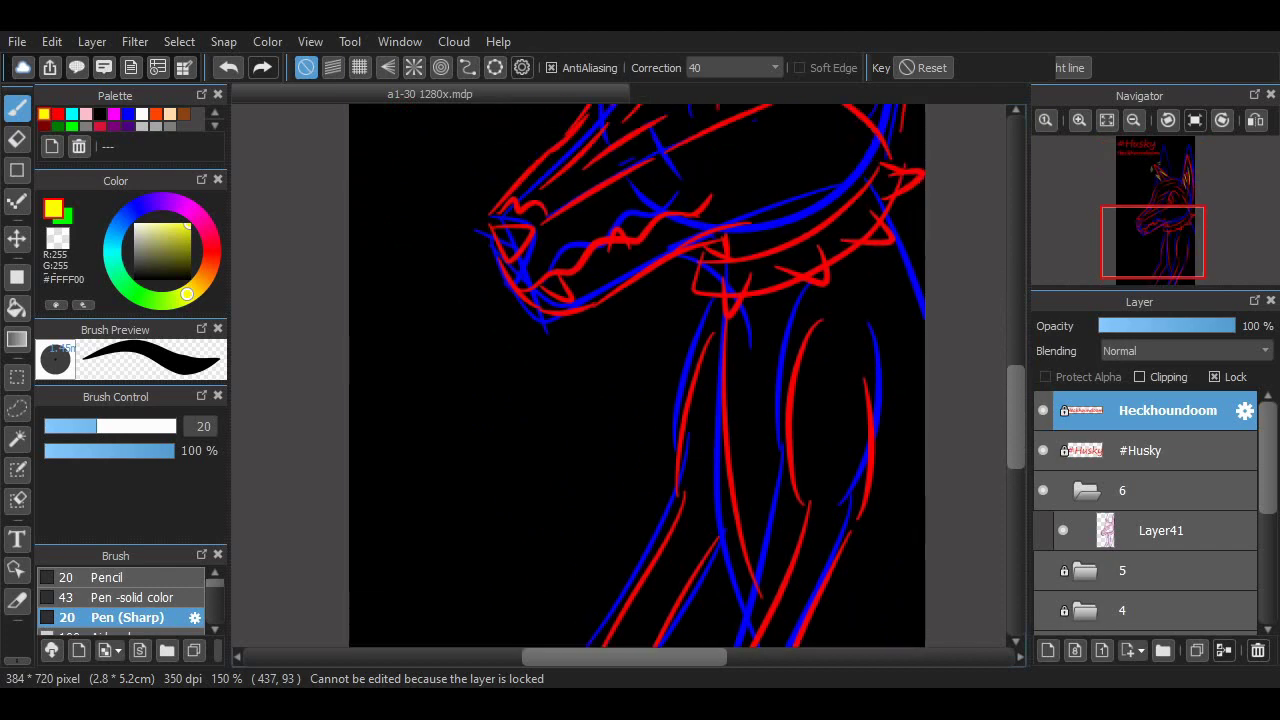
scroll(637, 376, down, 4)
scroll(637, 376, up, 2)
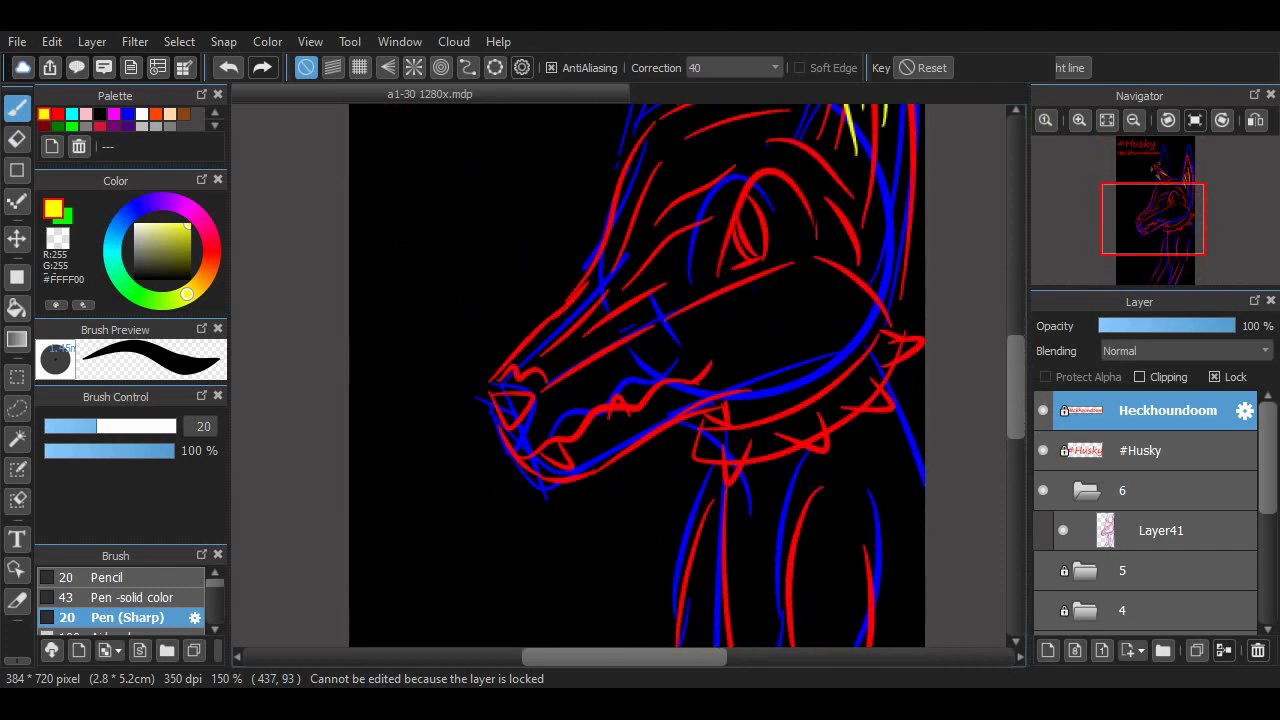
click(1165, 530)
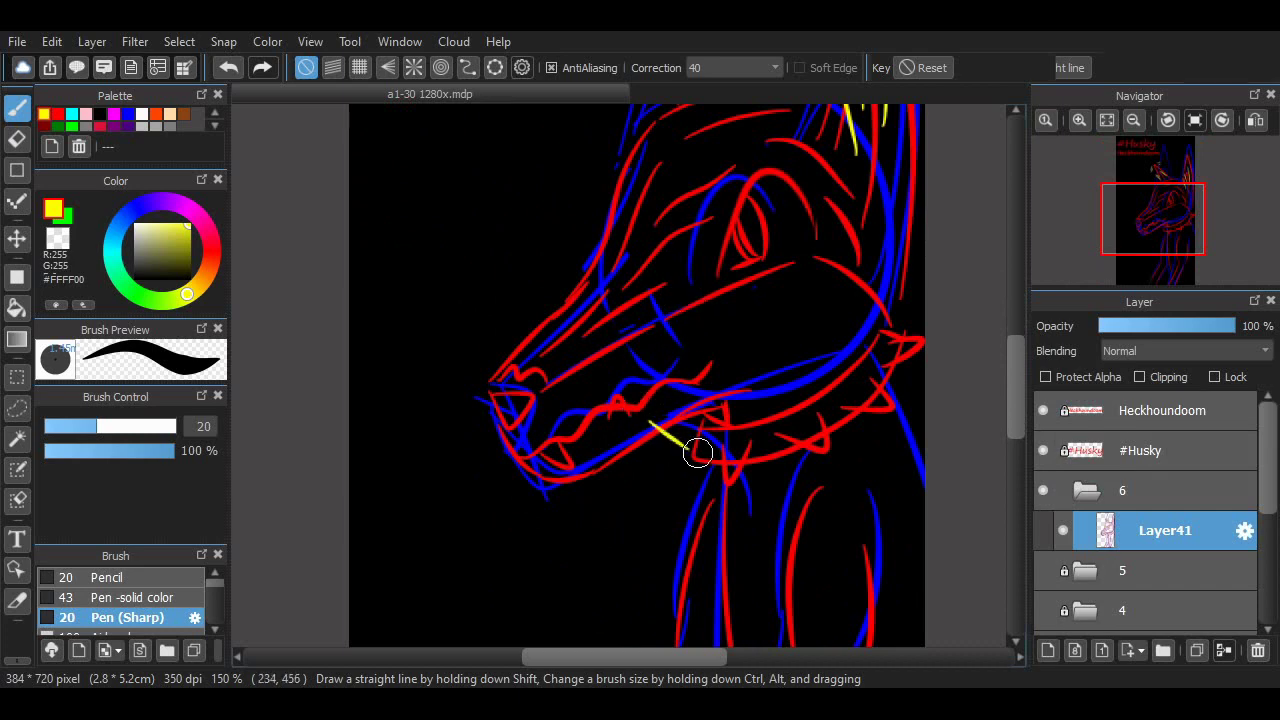
drag(633, 404, 684, 459)
mouse_move(622, 424)
mouse_down()
mouse_move(690, 467)
mouse_move(706, 416)
mouse_move(718, 442)
mouse_up()
key(ctrl+z)
key(ctrl+z)
key(ctrl+z)
key(ctrl+z)
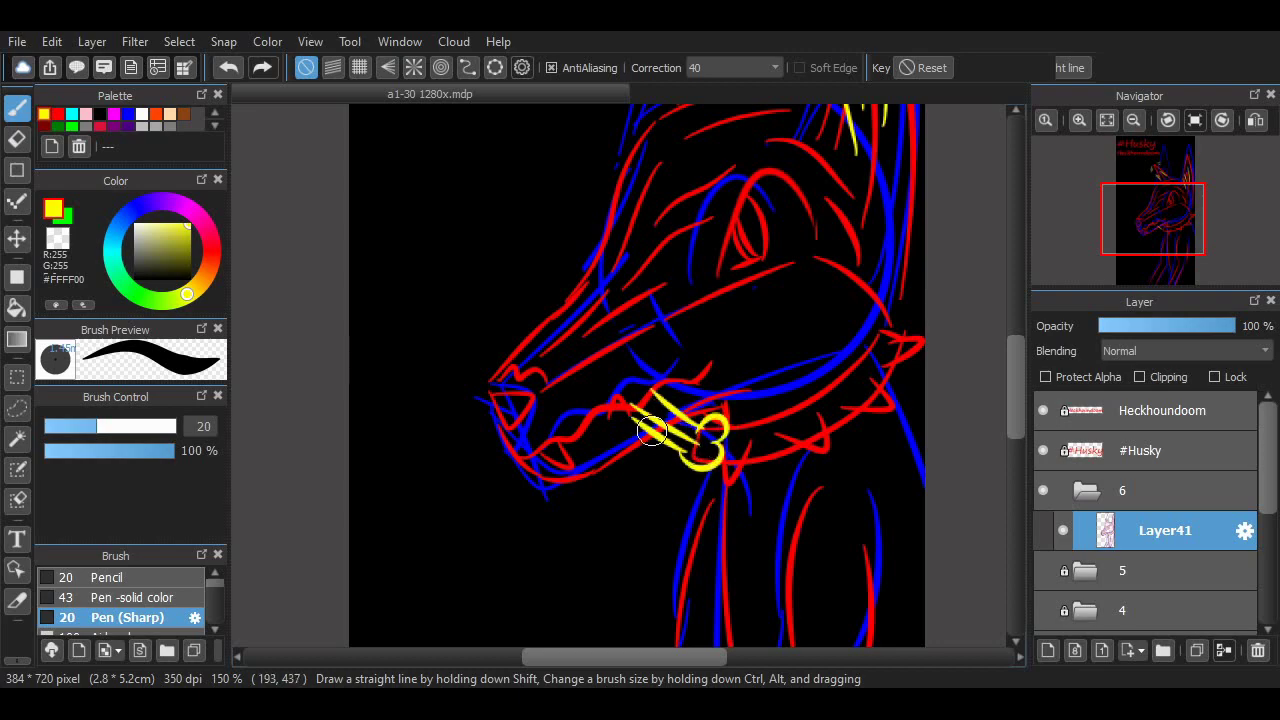
key(ctrl+z)
drag(631, 407, 696, 450)
Zoom in on the bone and redraw its shaft as parallel yellow lines running from the mouth to the rounded end.
scroll(711, 437, up, 2)
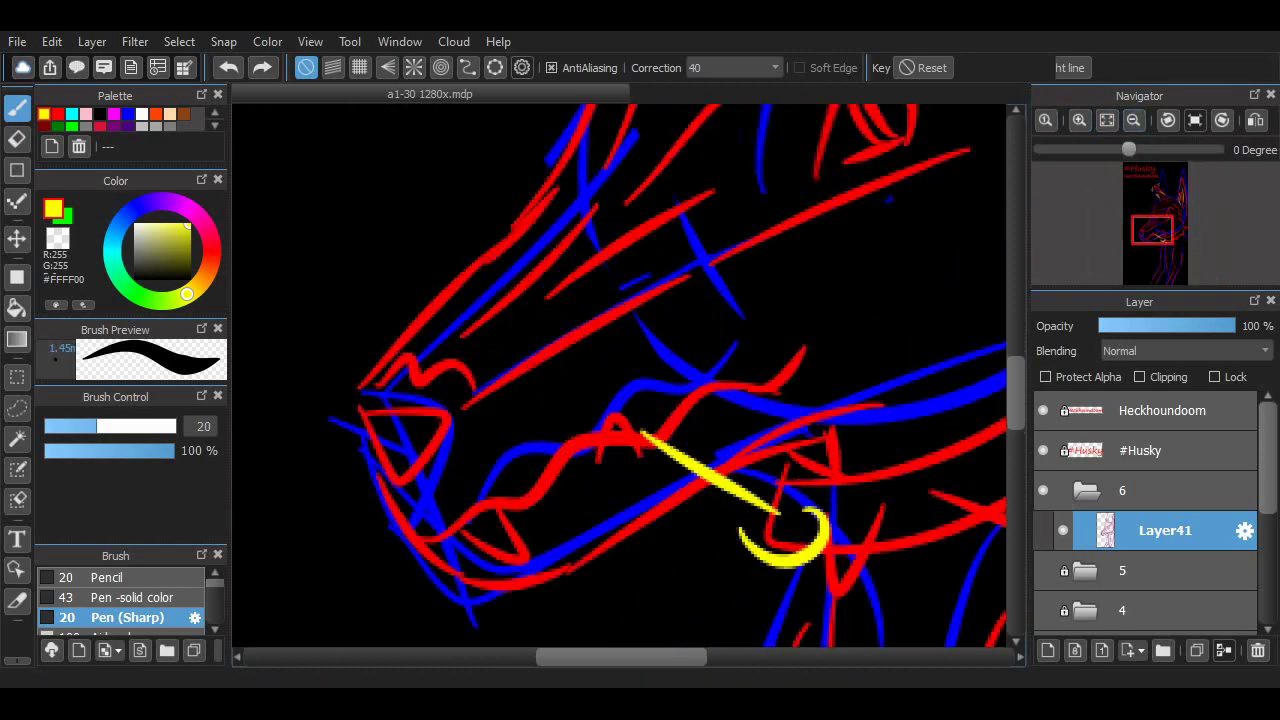
key(ctrl+alt+Right)
scroll(688, 368, up, 1)
key(ctrl+z)
mouse_move(712, 383)
mouse_down()
mouse_move(666, 350)
mouse_move(636, 388)
mouse_move(645, 500)
mouse_up()
key(ctrl+z)
drag(640, 385, 642, 510)
drag(700, 385, 688, 515)
Thicken the bone's rounded end and add a dashed yellow drip below it and a small squiggle at the front of the mouth.
click(1106, 119)
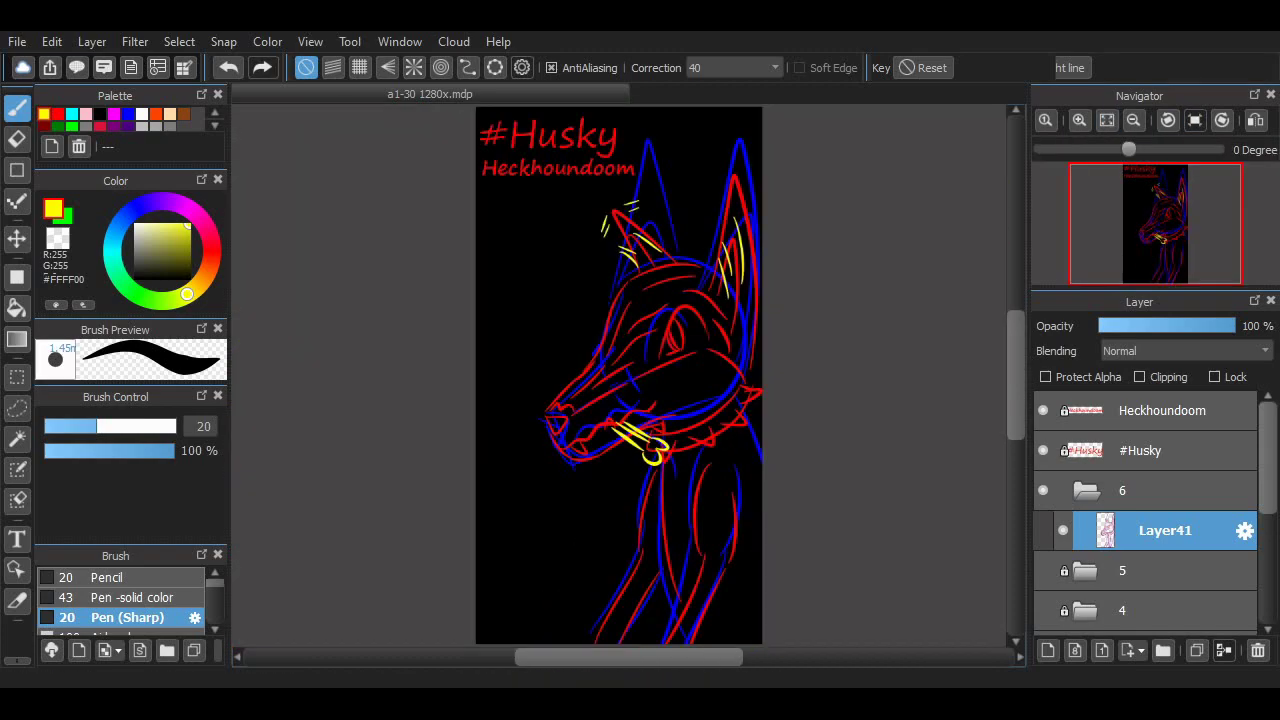
click(1079, 119)
scroll(728, 440, down, 2)
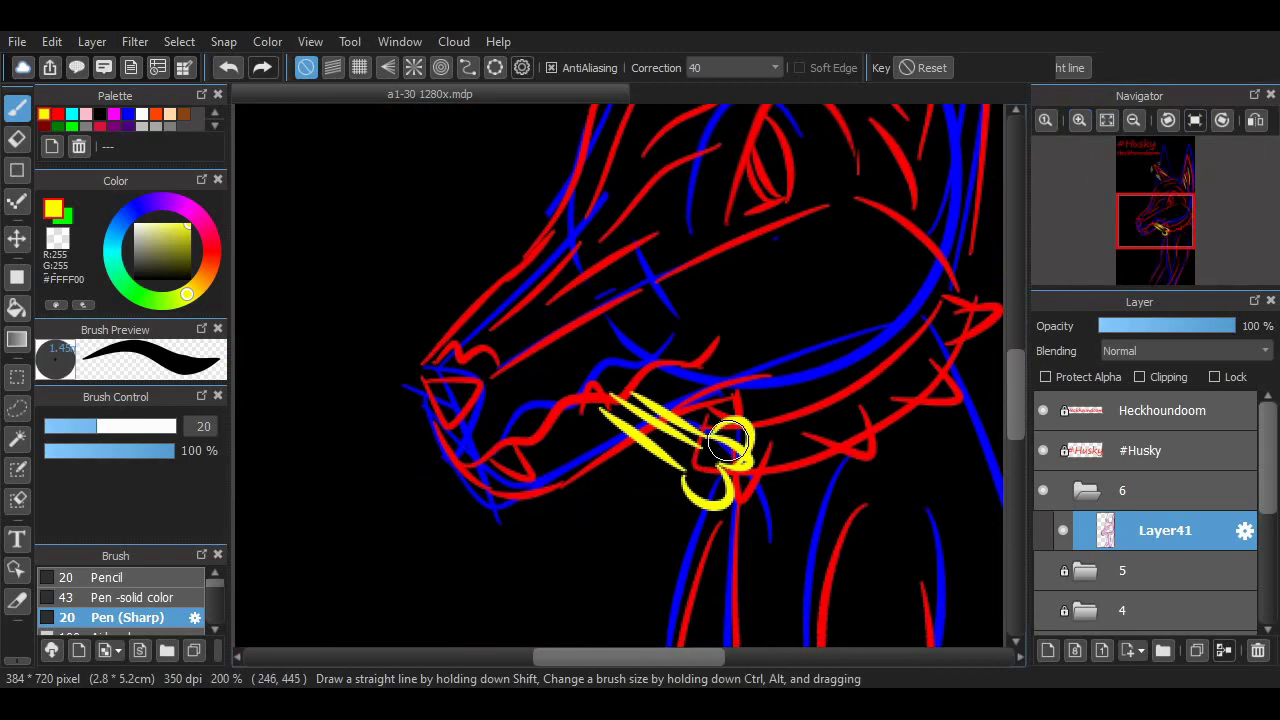
scroll(998, 365, down, 1)
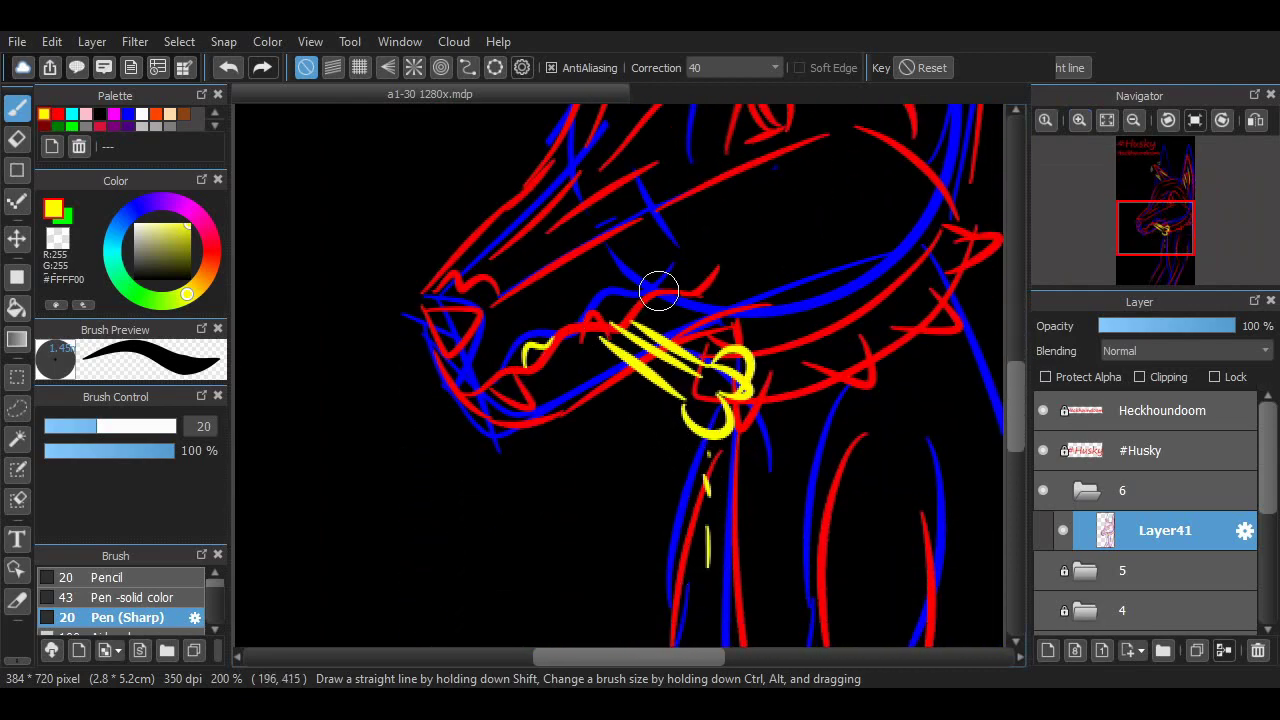
Undo the long yellow stroke across the eye and draw short yellow scar marks below and above the eye instead.
scroll(746, 320, up, 5)
mouse_move(722, 488)
mouse_down()
mouse_move(720, 466)
mouse_move(838, 283)
mouse_up()
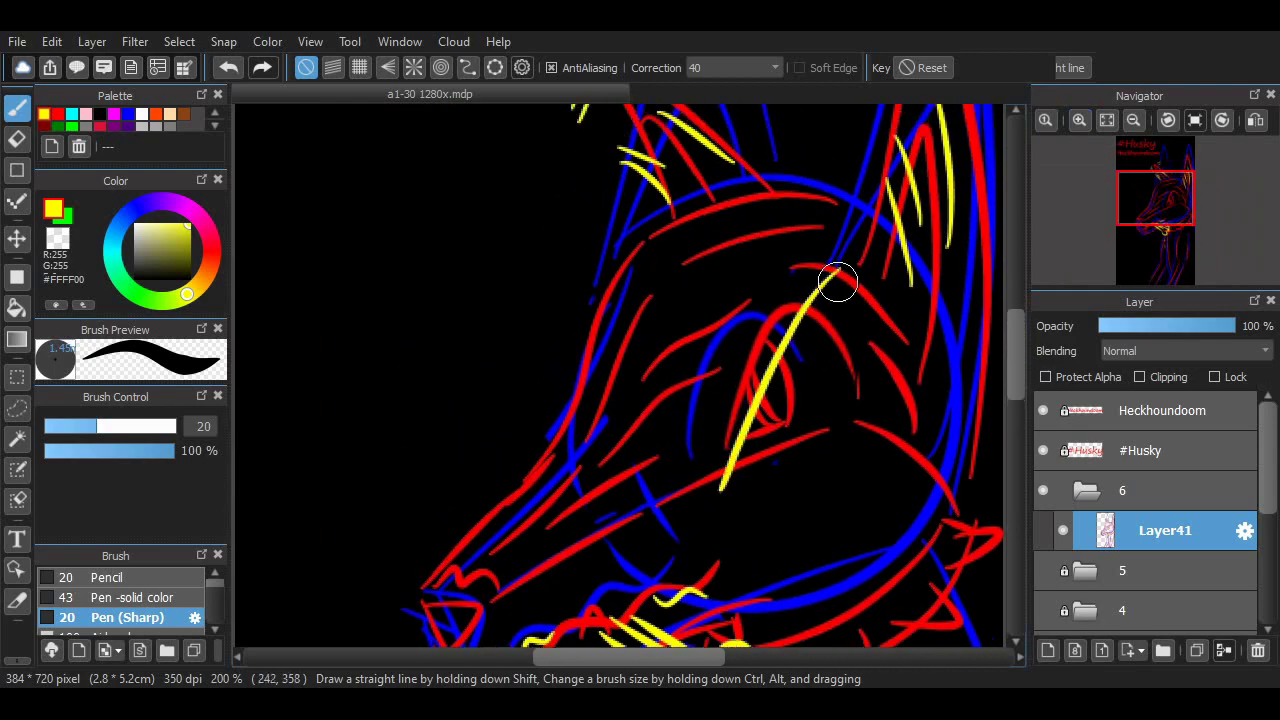
key(ctrl+z)
drag(736, 486, 750, 444)
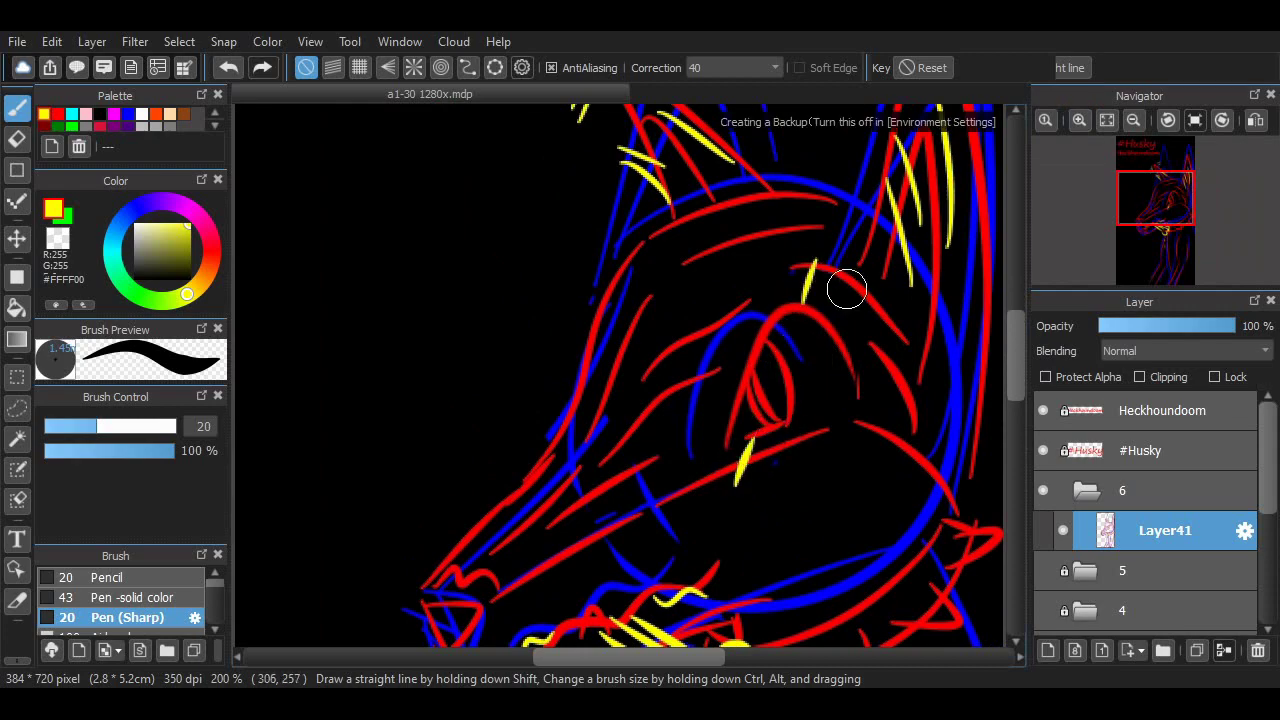
Add a new layer above Layer41, then lower Layer41's opacity and lock it.
scroll(843, 286, down, 4)
scroll(984, 422, up, 2)
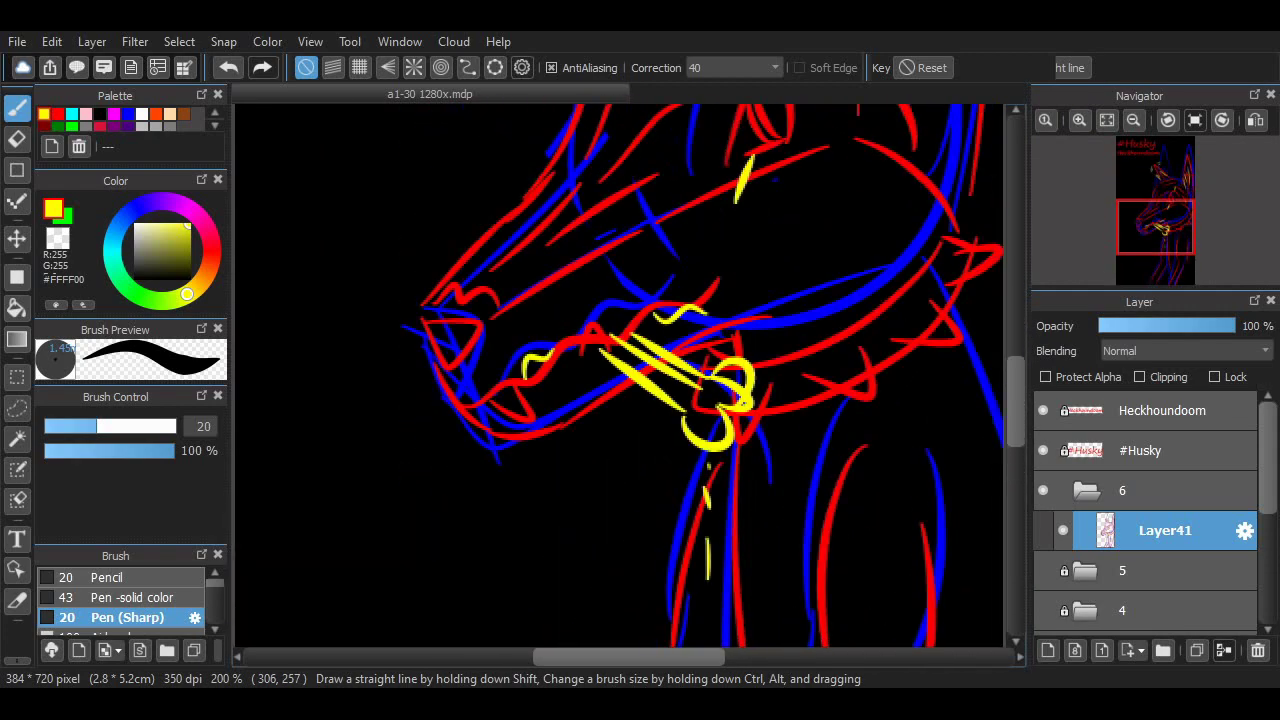
scroll(984, 369, down, 1)
scroll(984, 369, up, 3)
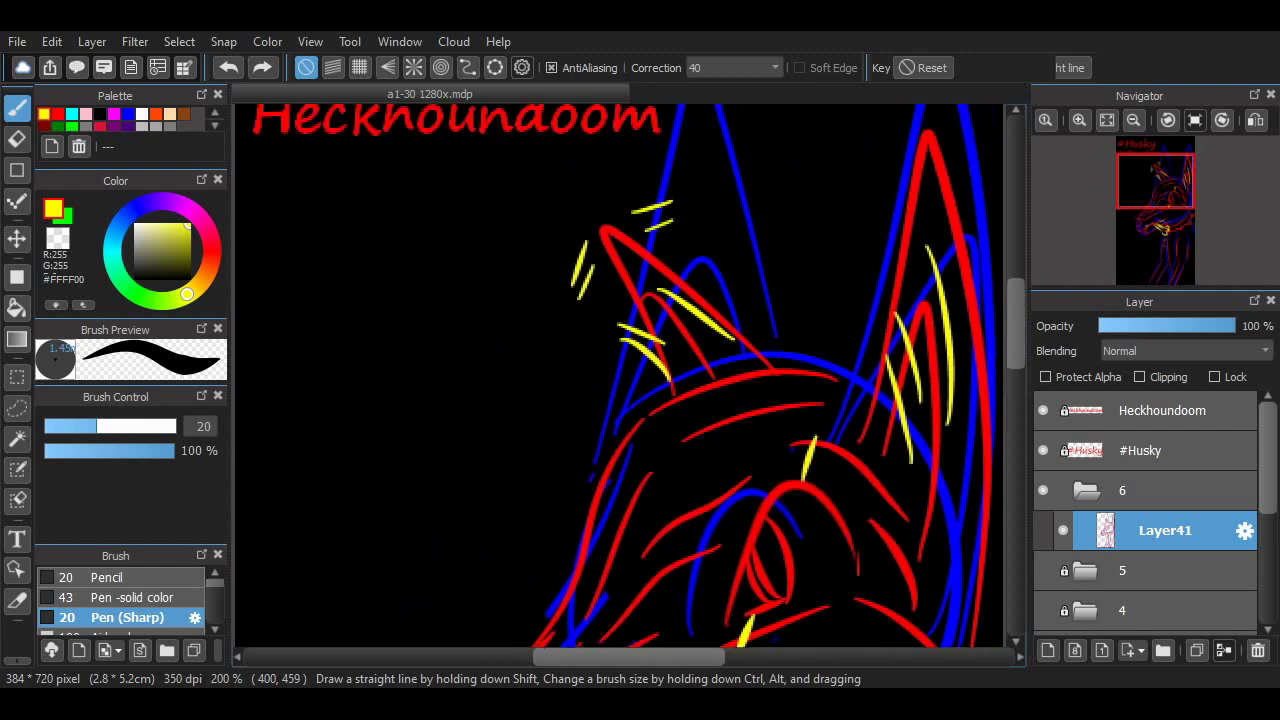
scroll(984, 369, down, 3)
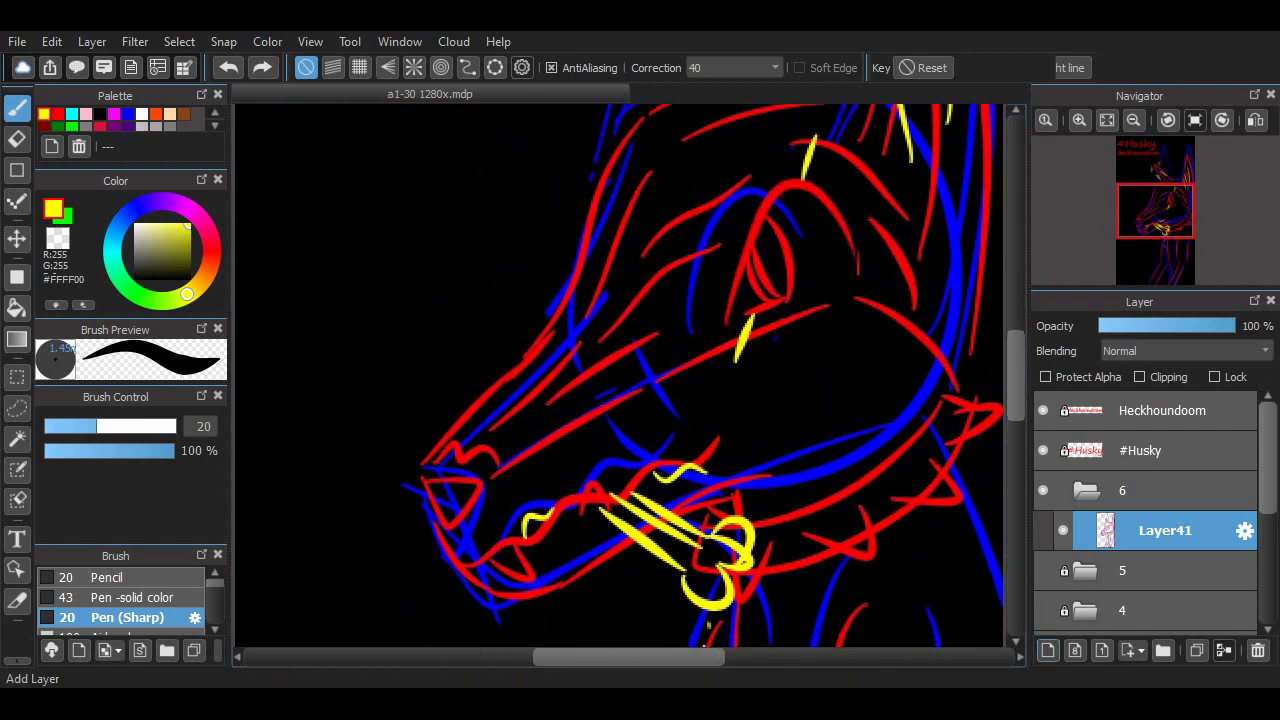
click(1047, 650)
click(1160, 570)
drag(1235, 326, 1182, 326)
click(1214, 376)
Make the new empty layer active and set the brush colour to white (#FFFFFF).
click(1165, 530)
click(142, 113)
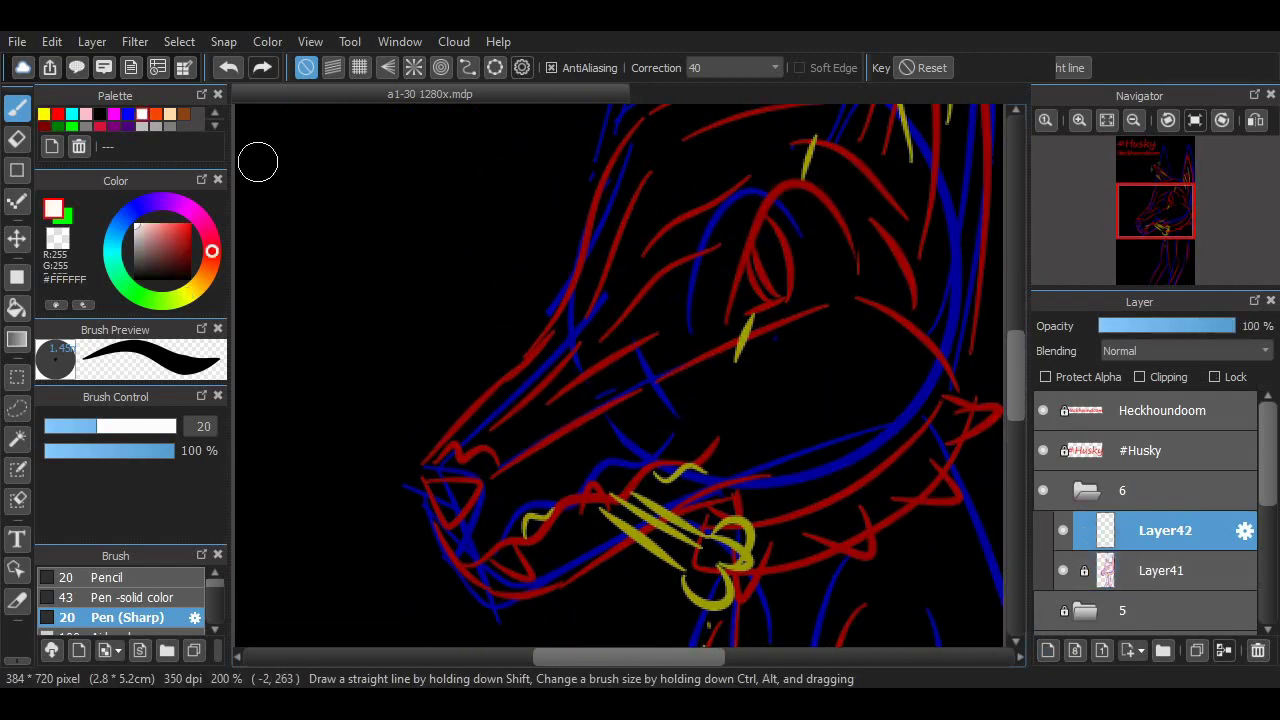
Try white strokes beside the head and across the muzzle on the new layer, undoing each one.
drag(337, 191, 443, 330)
key(ctrl+z)
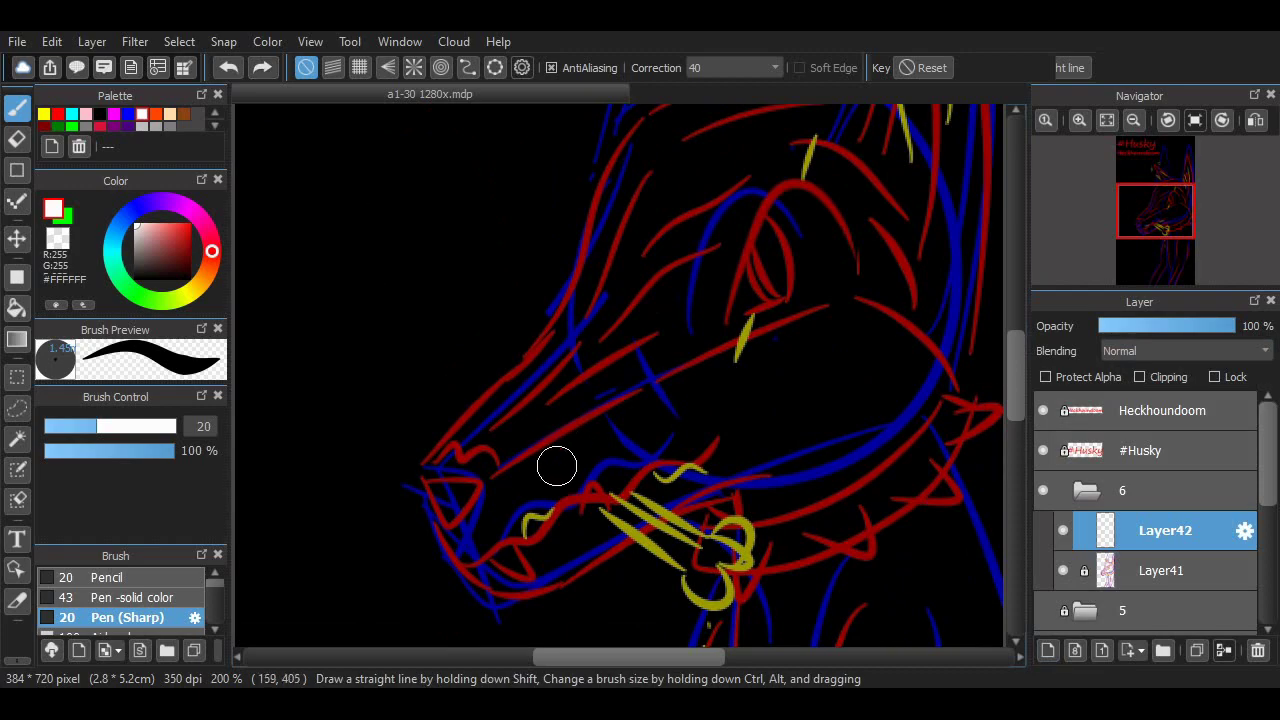
drag(557, 464, 785, 462)
key(ctrl+z)
scroll(931, 391, down, 3)
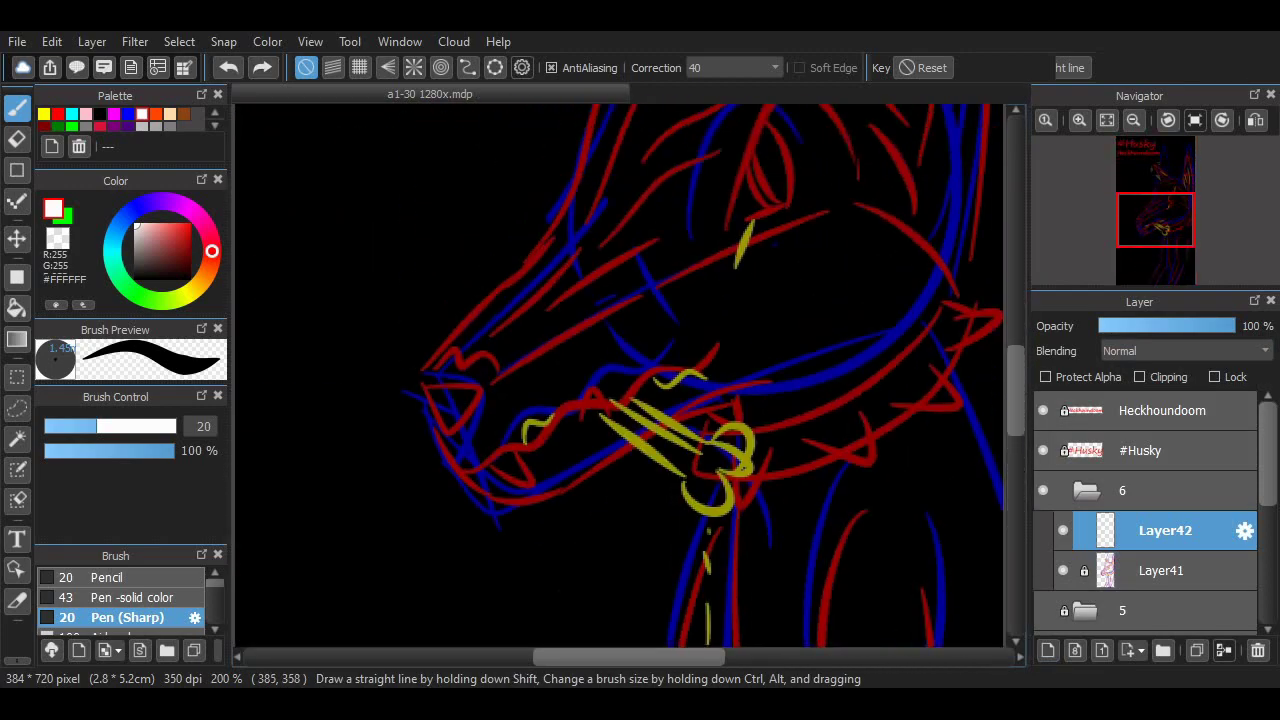
Trace the wavy mouth line in white over the sketch, from the chin to the corner of the mouth.
click(1195, 119)
scroll(620, 375, up, 4)
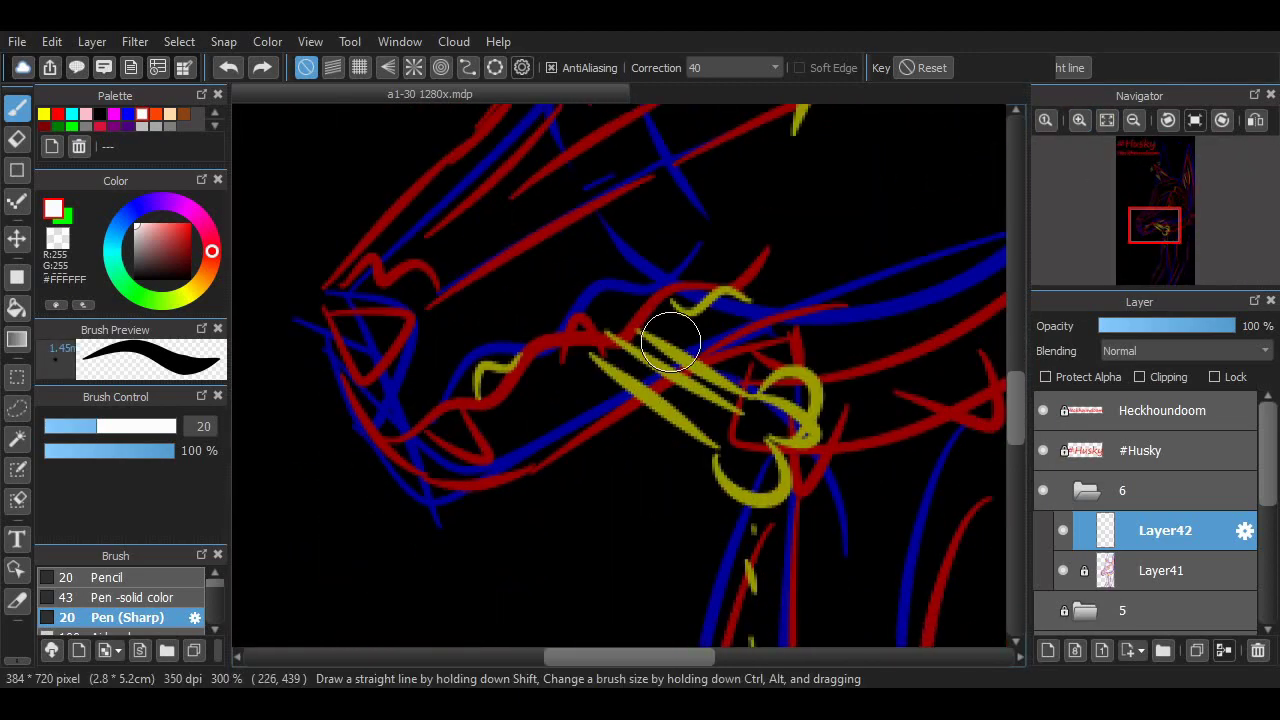
drag(670, 343, 712, 384)
key(ctrl+z)
mouse_move(371, 440)
mouse_down()
mouse_move(500, 400)
mouse_move(771, 277)
mouse_move(550, 385)
mouse_move(735, 275)
mouse_move(551, 351)
mouse_move(405, 445)
mouse_up()
key(ctrl+z)
key(ctrl+z)
key(ctrl+z)
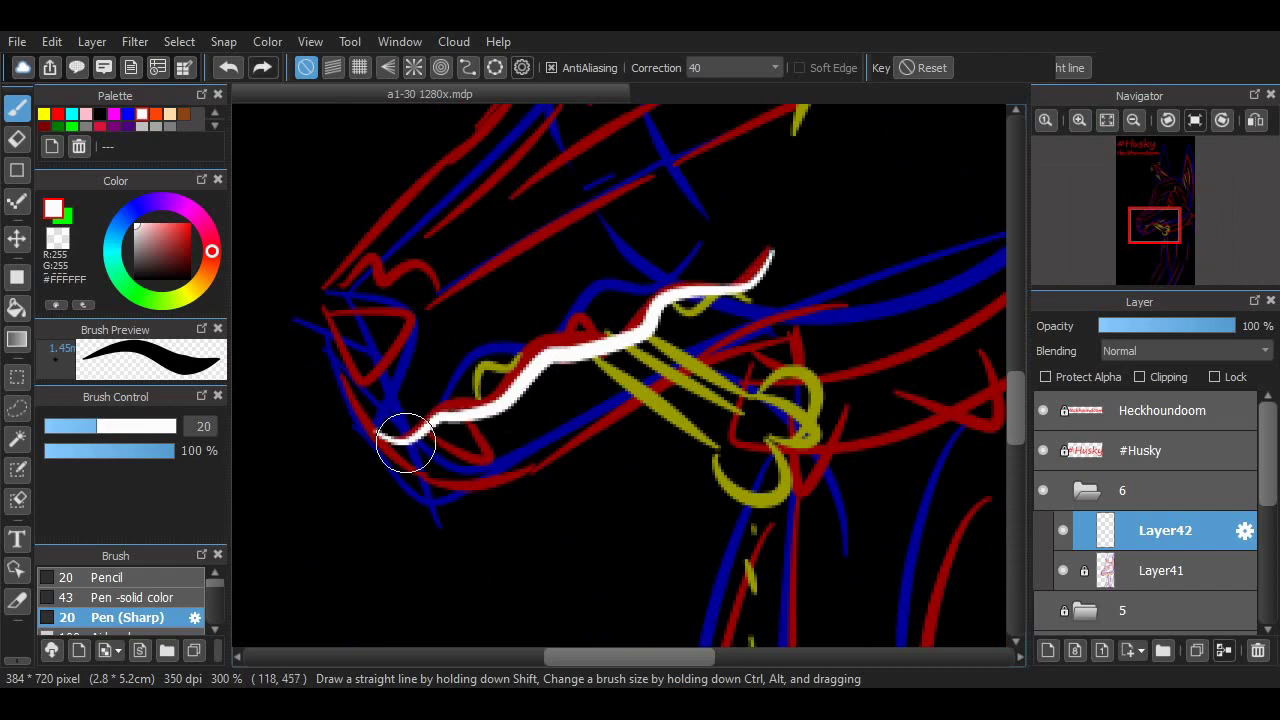
Outline the bone's edges and knobbed end in white and add a pointed fang below the mouth line.
mouse_move(600, 358)
mouse_down()
mouse_move(712, 440)
mouse_move(709, 451)
mouse_move(783, 447)
mouse_up()
key(ctrl+z)
drag(754, 389, 783, 436)
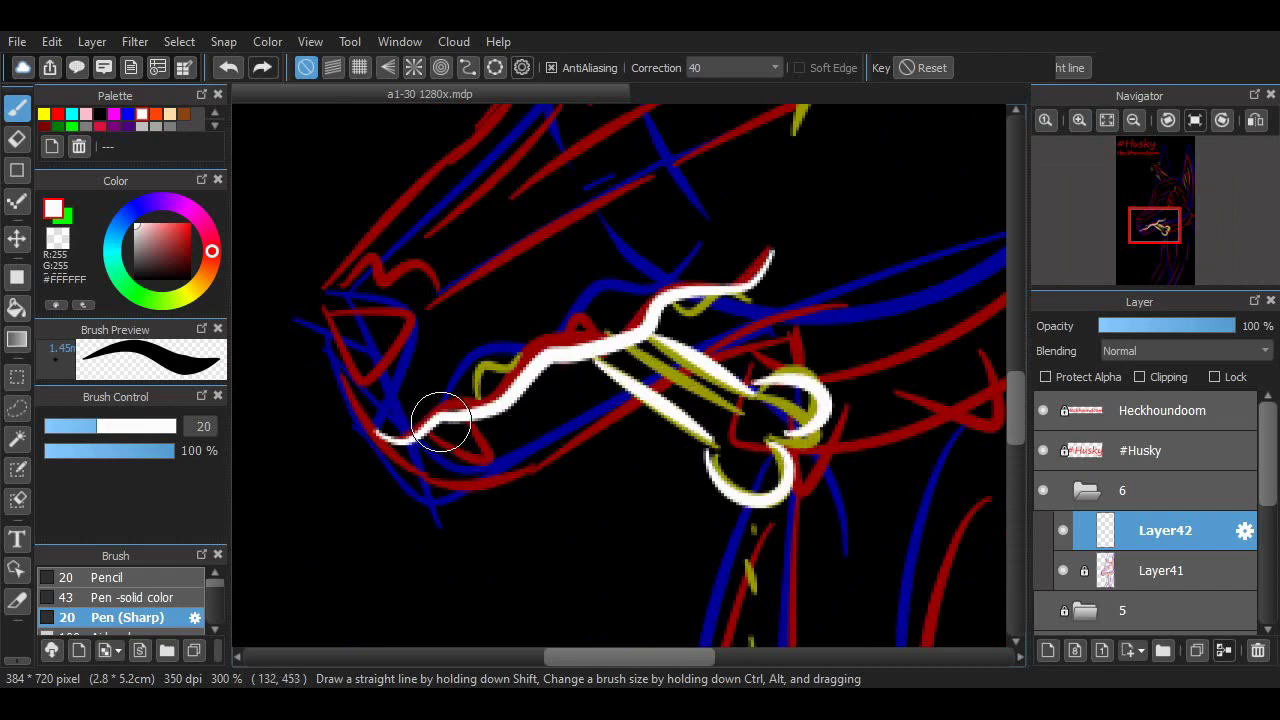
key(ctrl+z)
mouse_move(533, 447)
mouse_down()
mouse_move(520, 408)
mouse_move(572, 376)
mouse_up()
key(ctrl+z)
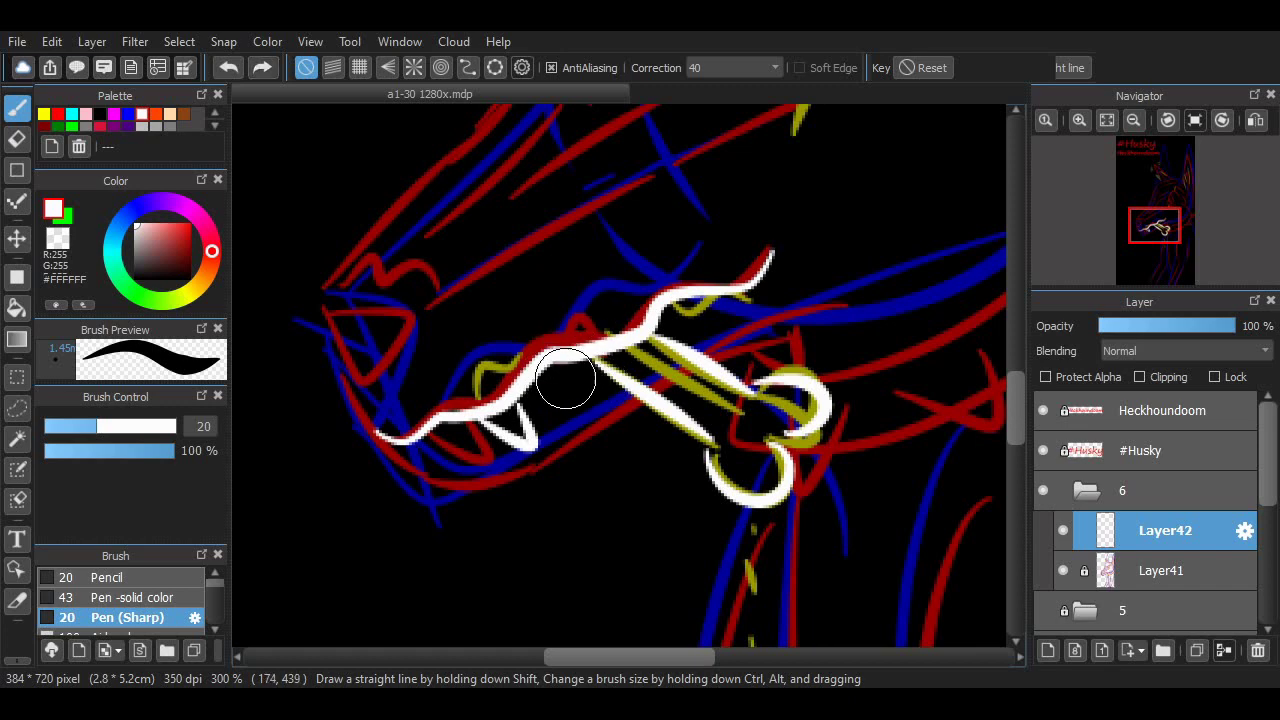
Outline the nose in white and draw the front of the chin below it.
mouse_move(329, 309)
mouse_down()
mouse_move(430, 337)
mouse_move(333, 325)
mouse_move(415, 323)
mouse_move(374, 413)
mouse_move(403, 332)
mouse_move(356, 399)
mouse_move(471, 469)
mouse_up()
key(ctrl+z)
key(ctrl+z)
key(ctrl+z)
drag(330, 370, 543, 434)
key(ctrl+z)
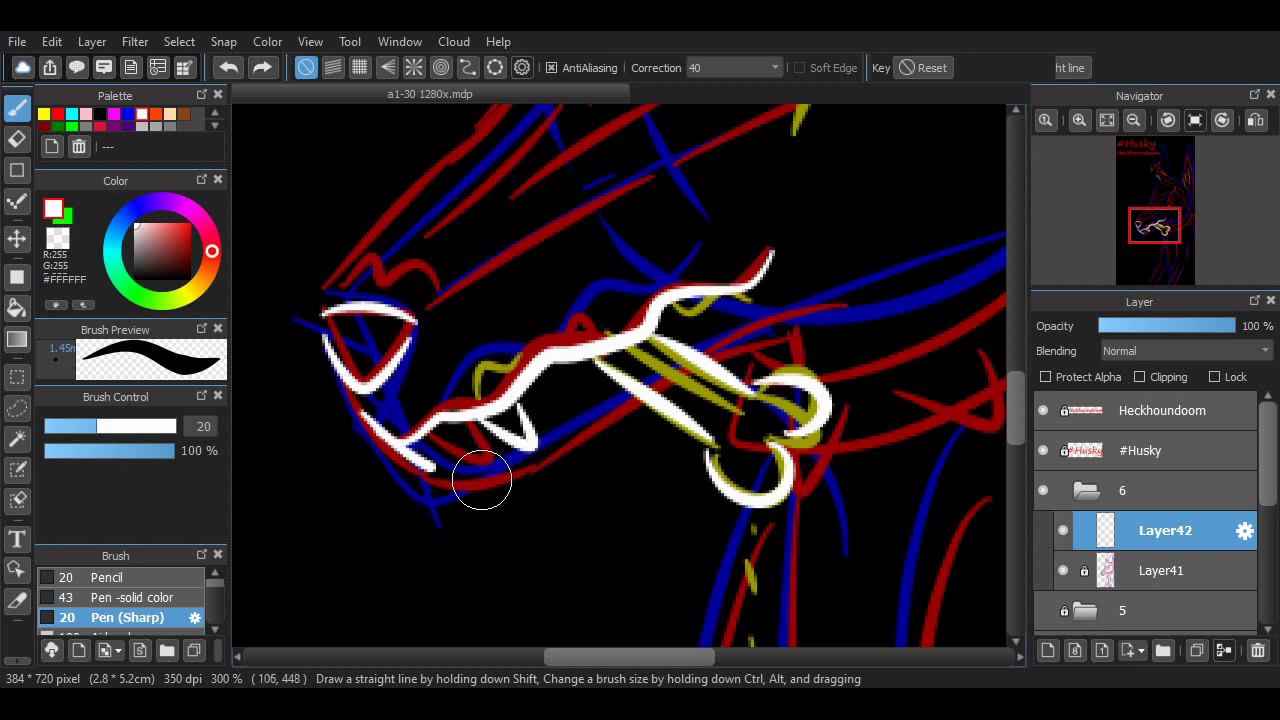
Trace the lower jaw in white from the chin, behind the bone, to the throat.
drag(480, 477, 640, 400)
scroll(977, 390, up, 3)
scroll(748, 429, right, 4)
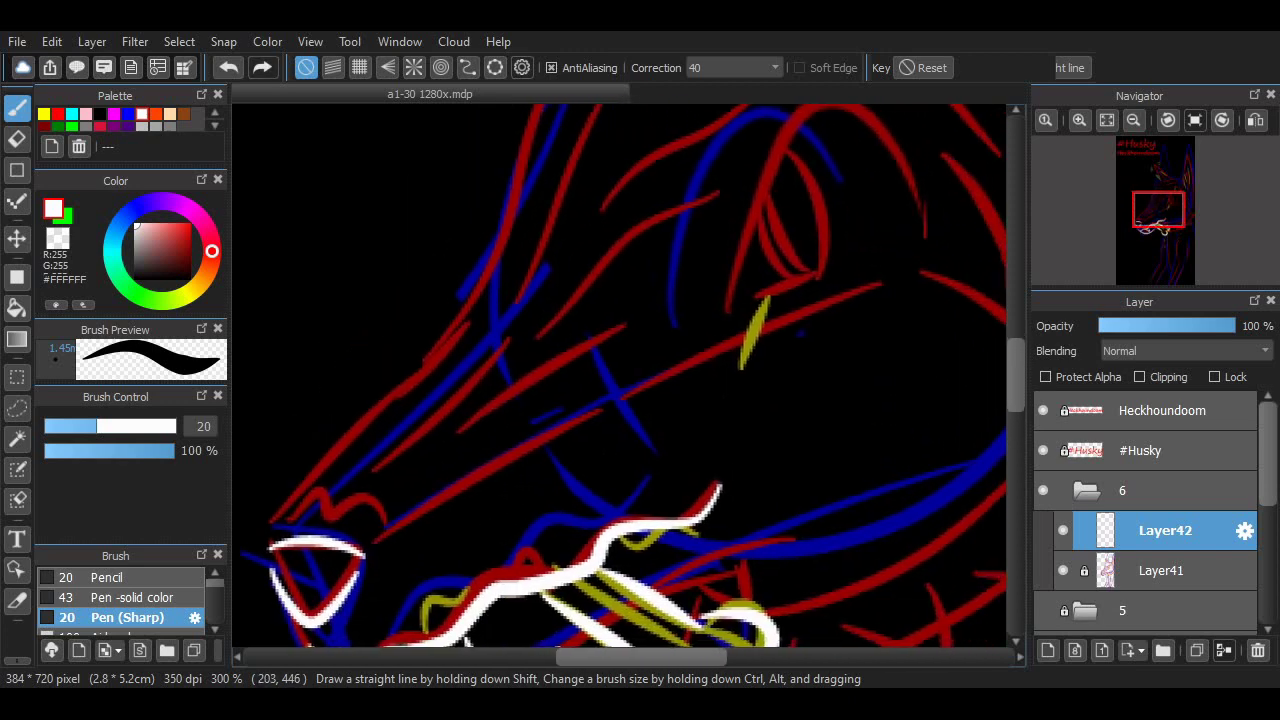
scroll(716, 432, down, 4)
drag(523, 389, 650, 345)
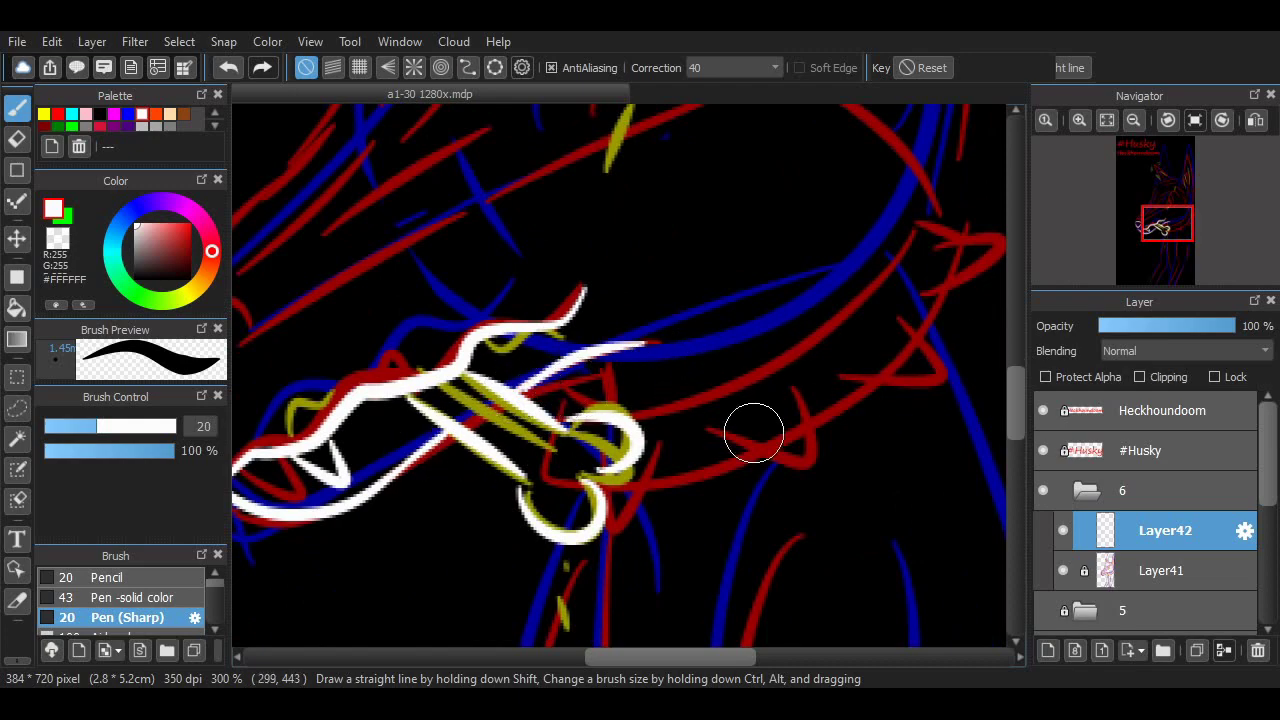
Draw the eye's upper lid as a tall white arch with a shorter curved brow line above it.
scroll(993, 393, up, 8)
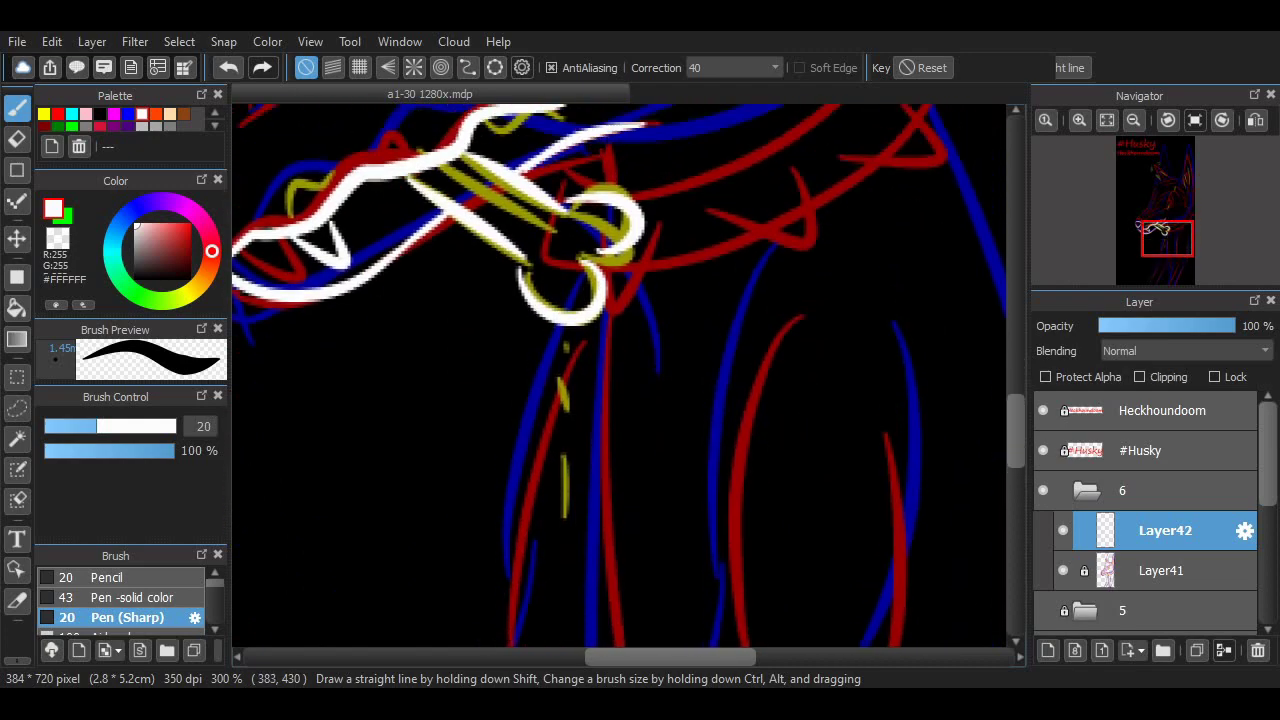
mouse_move(580, 445)
mouse_down()
mouse_move(725, 271)
mouse_move(736, 385)
mouse_move(789, 377)
mouse_up()
key(ctrl+z)
key(ctrl+z)
mouse_move(570, 370)
mouse_down()
mouse_move(757, 250)
mouse_move(800, 314)
mouse_up()
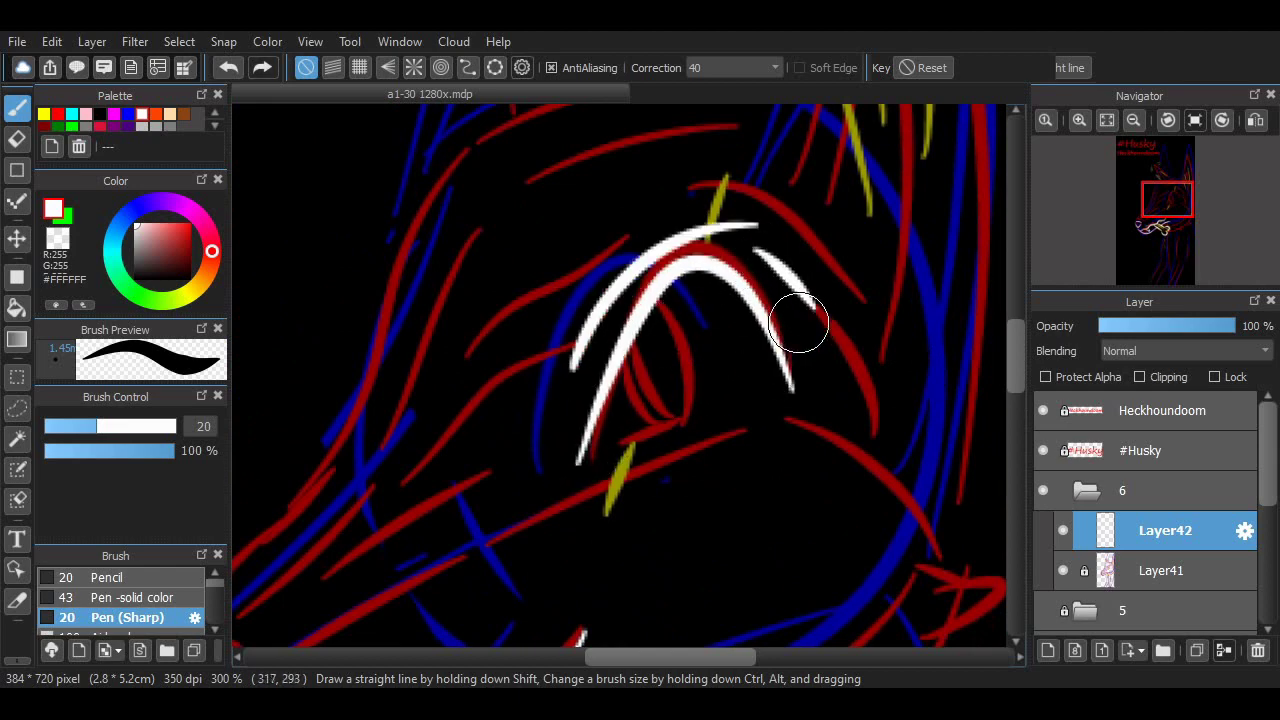
key(ctrl+z)
drag(725, 255, 771, 186)
key(ctrl+z)
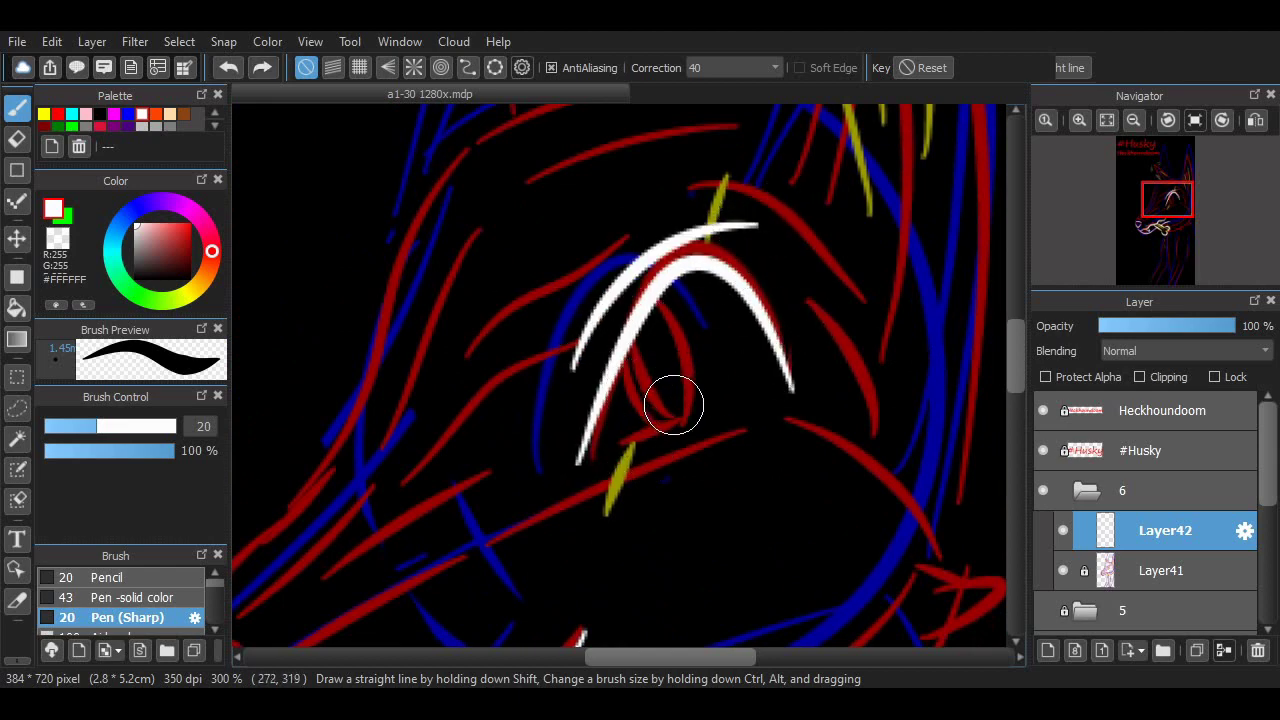
key(ctrl+z)
mouse_move(597, 305)
mouse_down()
mouse_move(816, 298)
mouse_move(653, 282)
mouse_move(813, 290)
mouse_up()
key(ctrl+z)
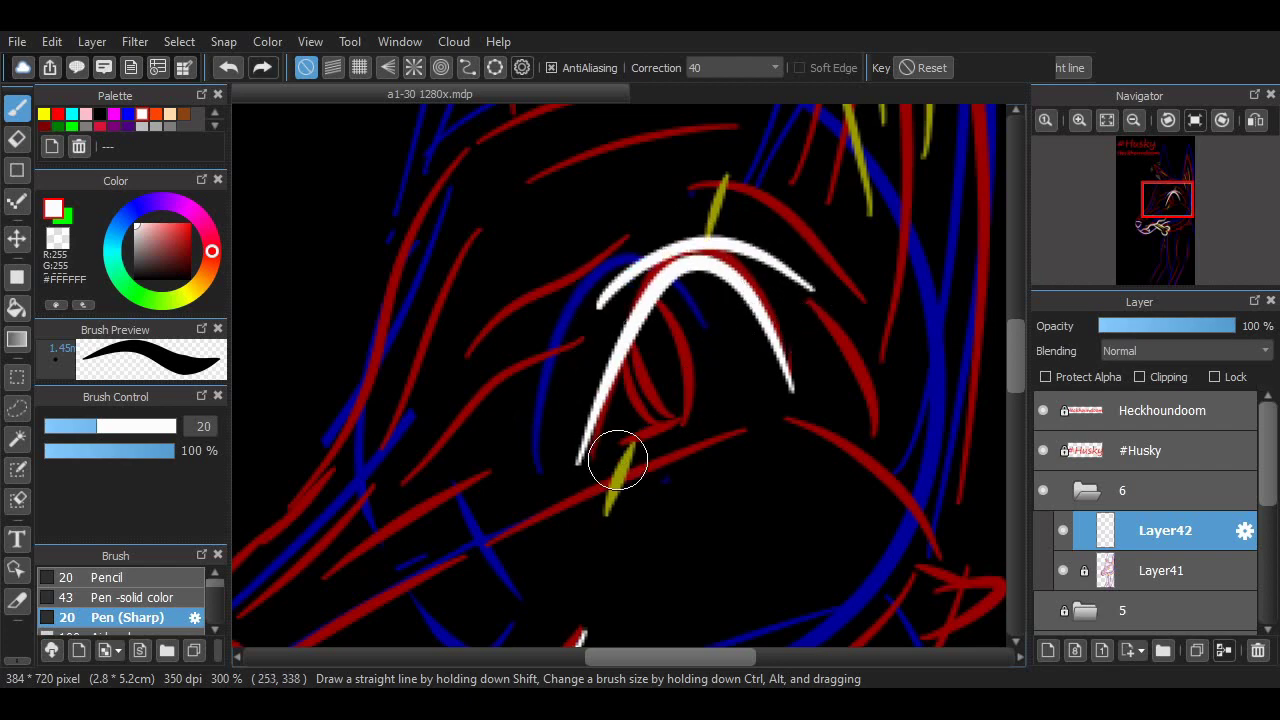
Draw the slanted lower eyelid in white and close its outer corner with a short angled stroke.
key(ctrl+z)
mouse_move(592, 460)
mouse_down()
mouse_move(826, 362)
mouse_move(794, 417)
mouse_move(850, 388)
mouse_up()
key(ctrl+z)
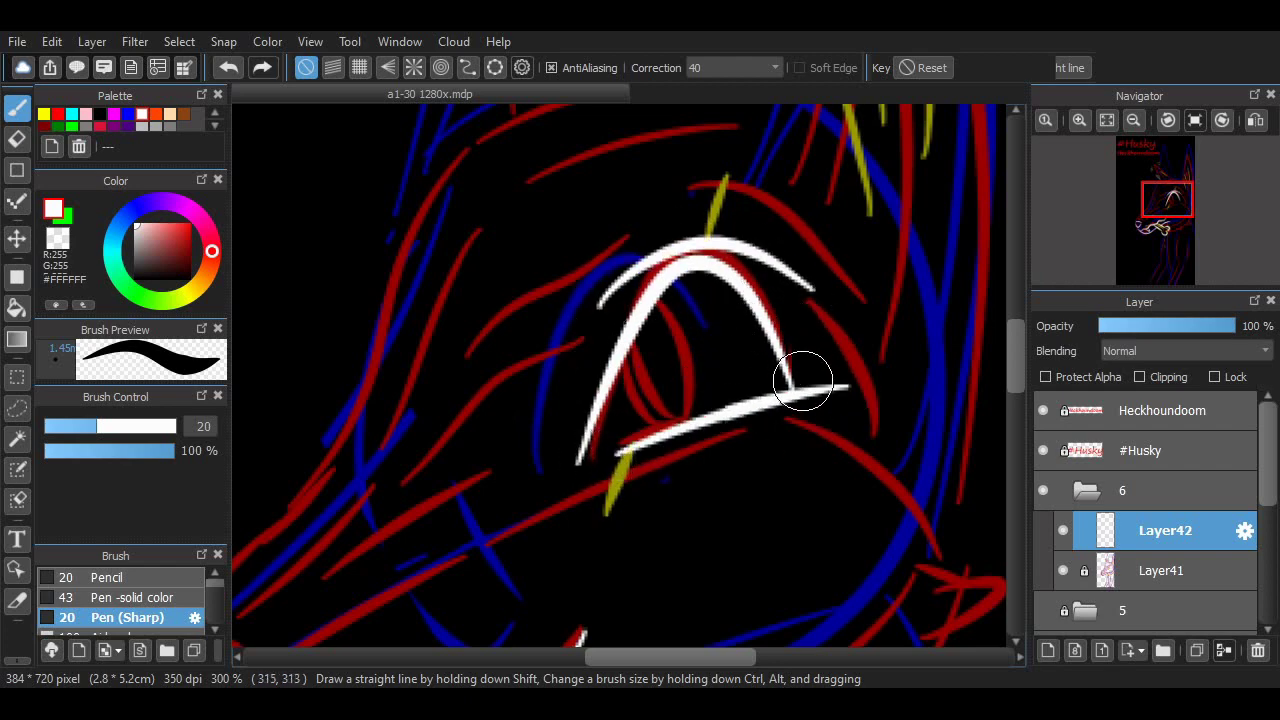
drag(794, 429, 848, 390)
Trace the scar marks below and above the eye with short white strokes.
drag(606, 505, 640, 417)
key(ctrl+z)
key(ctrl+z)
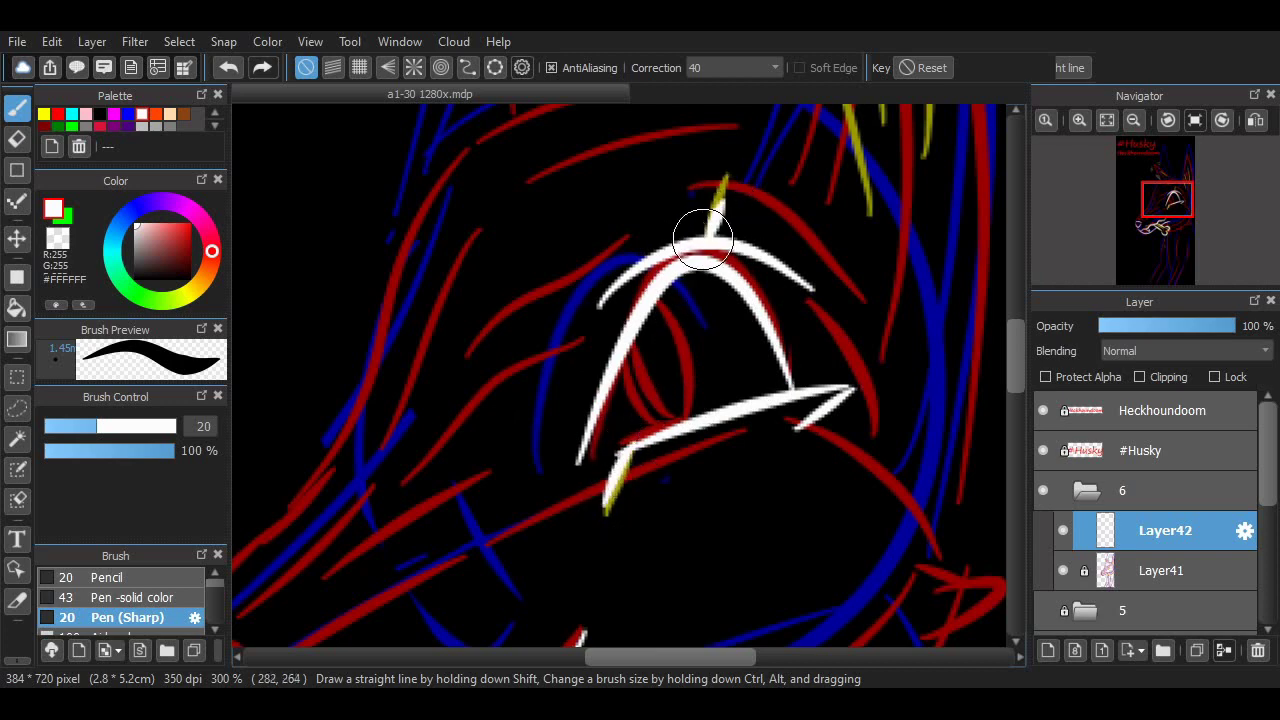
key(ctrl+z)
drag(705, 240, 726, 215)
key(ctrl+z)
Draw the iris and slit pupil inside the eye with curved white strokes.
mouse_move(660, 303)
mouse_down()
mouse_move(696, 426)
mouse_move(627, 369)
mouse_move(677, 423)
mouse_up()
key(ctrl+z)
drag(648, 374, 681, 421)
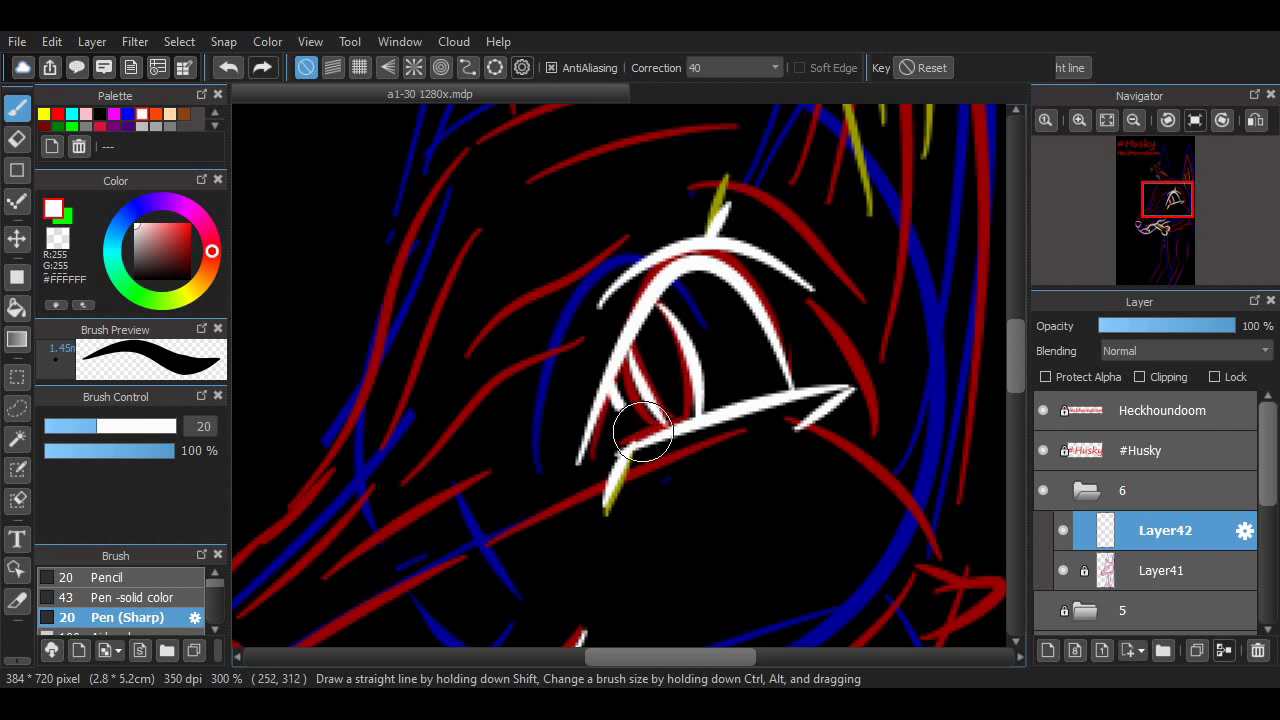
key(ctrl+z)
drag(616, 450, 680, 428)
key(ctrl+z)
key(ctrl+z)
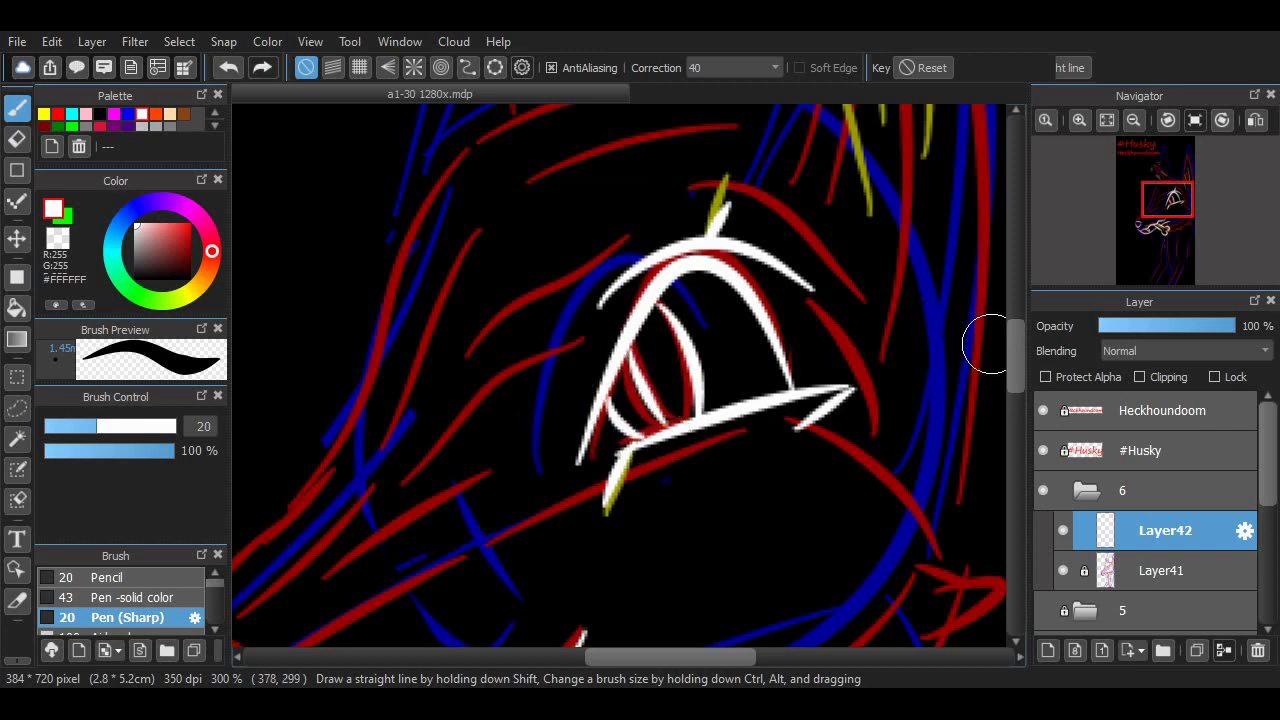
Trace the bridge and side of the muzzle in white and add a zigzag wrinkle above the nose.
scroll(990, 342, down, 3)
scroll(811, 529, left, 4)
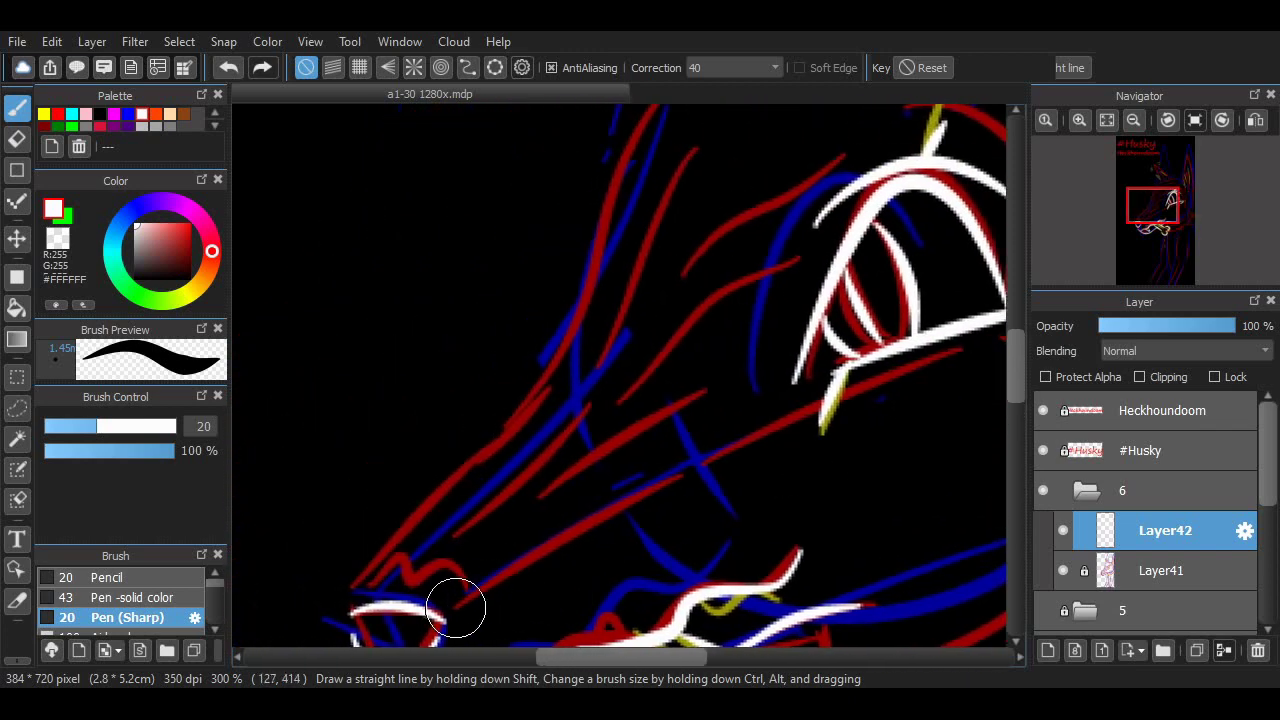
mouse_move(456, 608)
mouse_down()
mouse_move(517, 551)
mouse_move(703, 491)
mouse_up()
drag(355, 605, 562, 370)
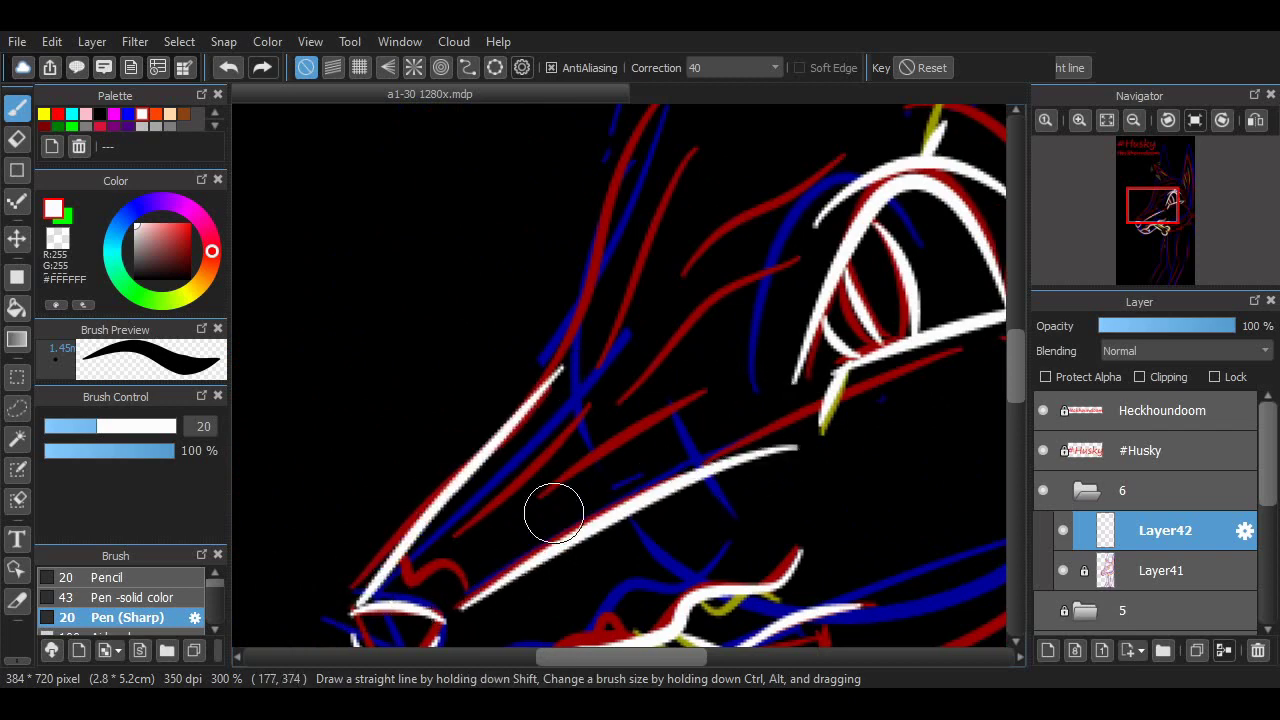
mouse_move(430, 560)
mouse_down()
mouse_move(400, 566)
mouse_move(465, 568)
mouse_up()
key(ctrl+z)
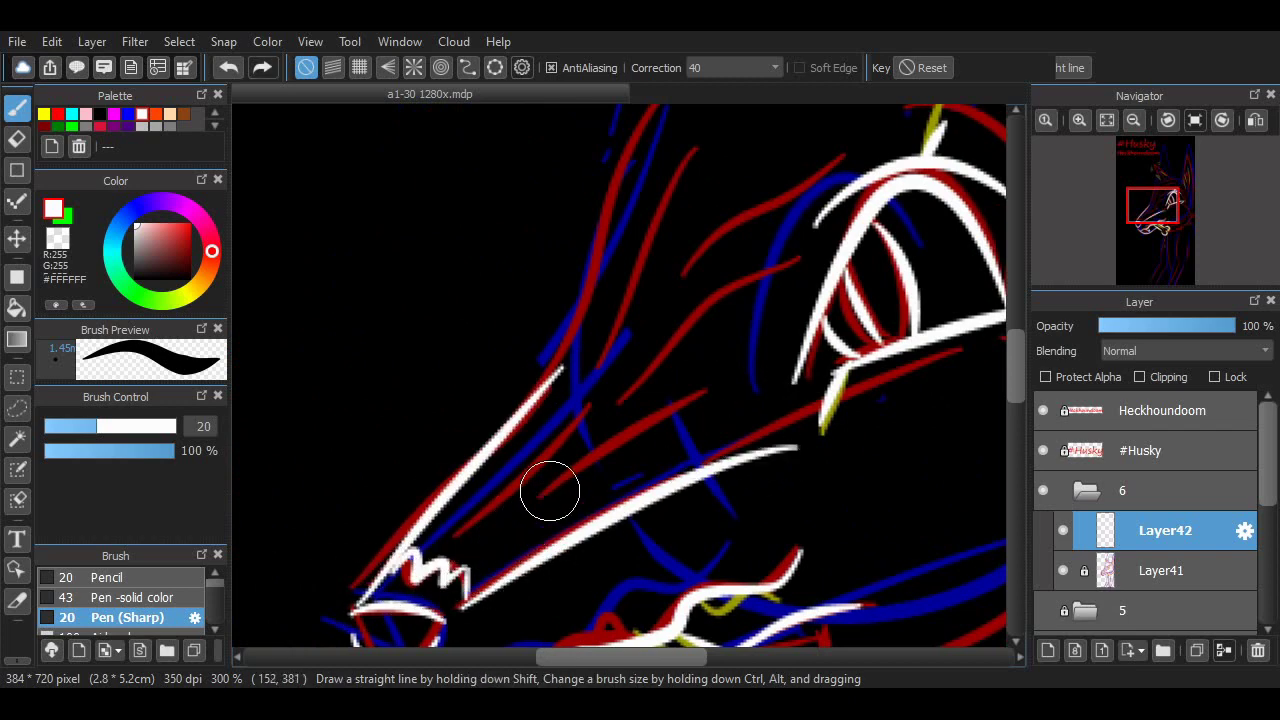
Trace the cheek contour below the eye and the collar with its pointed spikes in white.
scroll(991, 380, up, 2)
scroll(991, 380, right, 4)
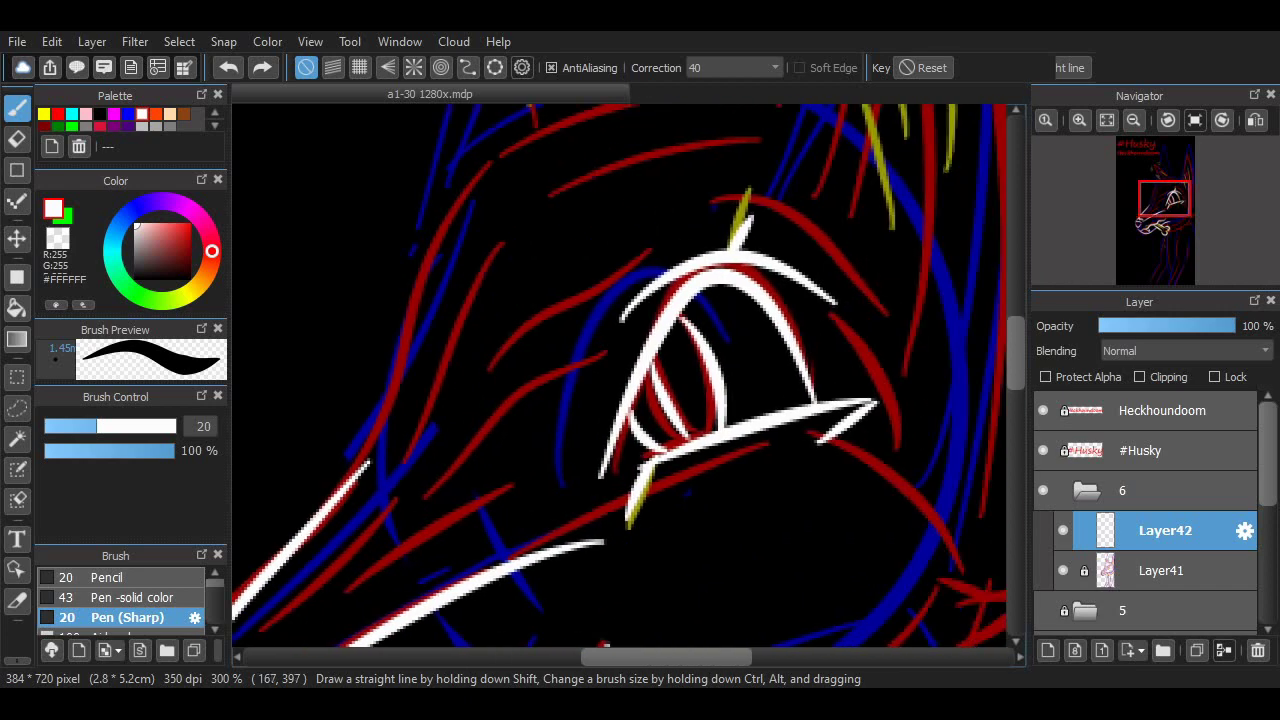
scroll(921, 566, down, 3)
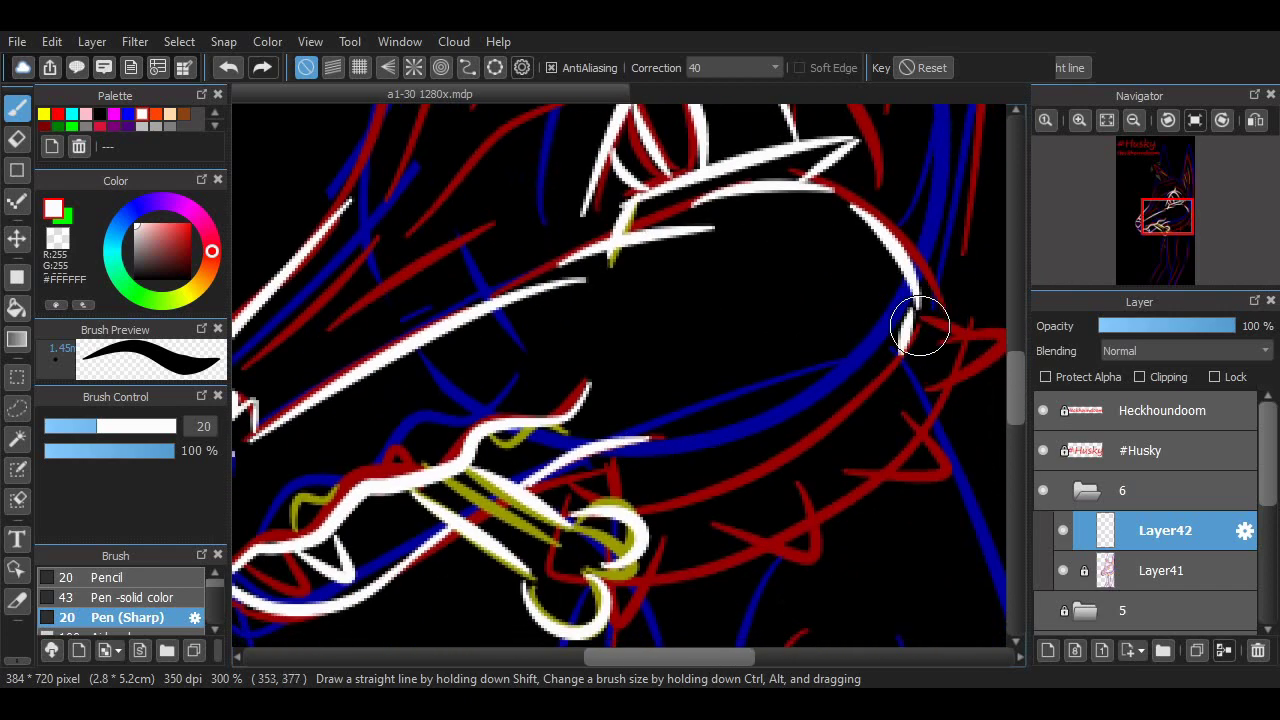
mouse_move(920, 325)
mouse_down()
mouse_move(896, 375)
mouse_move(682, 508)
mouse_move(745, 530)
mouse_move(835, 510)
mouse_move(860, 467)
mouse_move(951, 443)
mouse_move(885, 474)
mouse_move(916, 422)
mouse_move(897, 460)
mouse_move(955, 473)
mouse_move(940, 389)
mouse_up()
scroll(812, 488, right, 3)
drag(820, 392, 905, 362)
mouse_move(870, 300)
mouse_down()
mouse_move(815, 340)
mouse_move(905, 343)
mouse_up()
key(ctrl+z)
Trace the outer and inner outlines of the taller ear in white.
scroll(937, 342, up, 4)
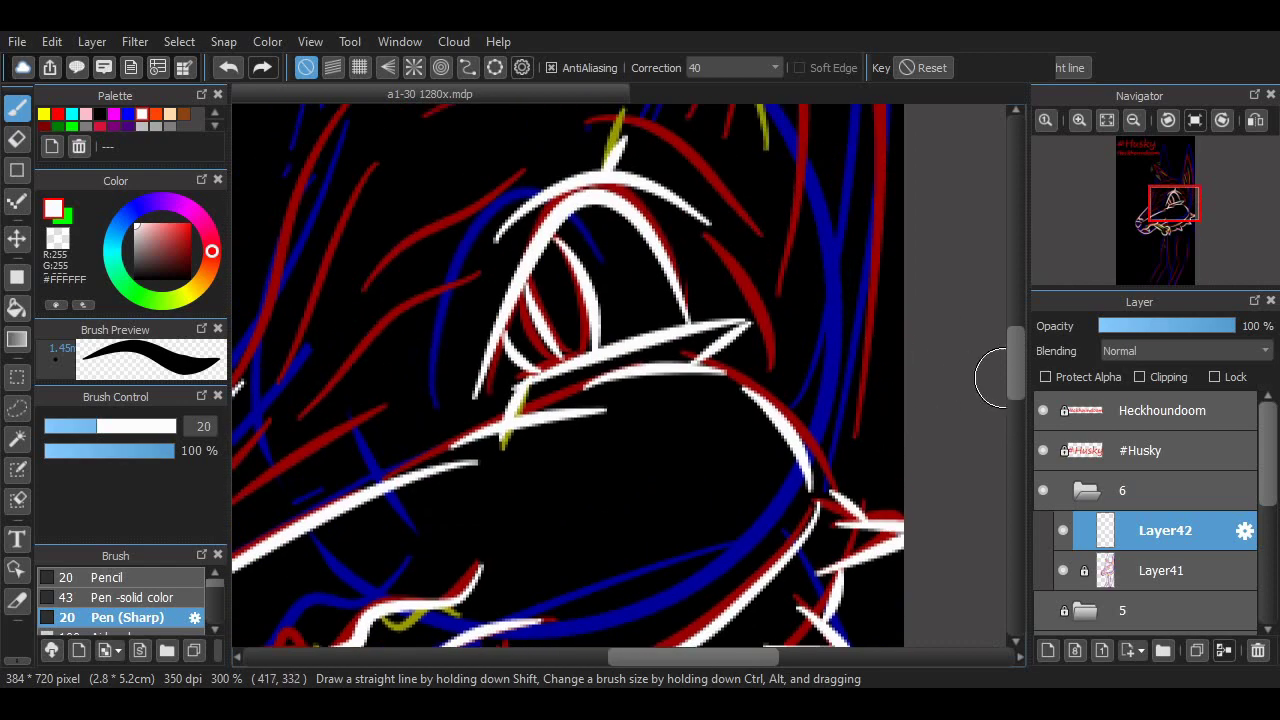
scroll(991, 378, up, 5)
scroll(804, 333, down, 1)
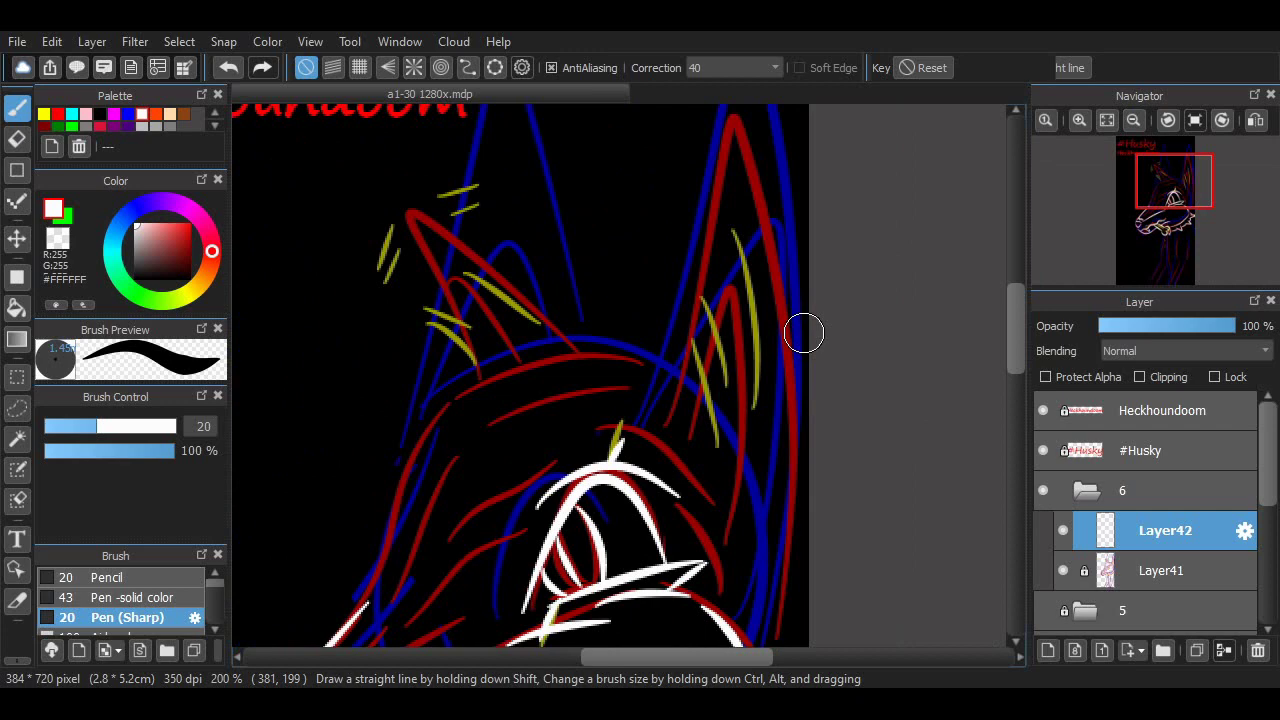
mouse_move(679, 432)
mouse_down()
mouse_move(742, 522)
mouse_move(728, 290)
mouse_move(742, 525)
mouse_up()
key(ctrl+z)
mouse_move(667, 392)
mouse_down()
mouse_move(666, 410)
mouse_move(780, 446)
mouse_move(778, 568)
mouse_up()
key(ctrl+z)
Draw the forehead contour as one white curve from the muzzle bridge to the top of the head, redoing it until it fits.
mouse_move(360, 590)
mouse_down()
mouse_move(402, 475)
mouse_move(508, 391)
mouse_up()
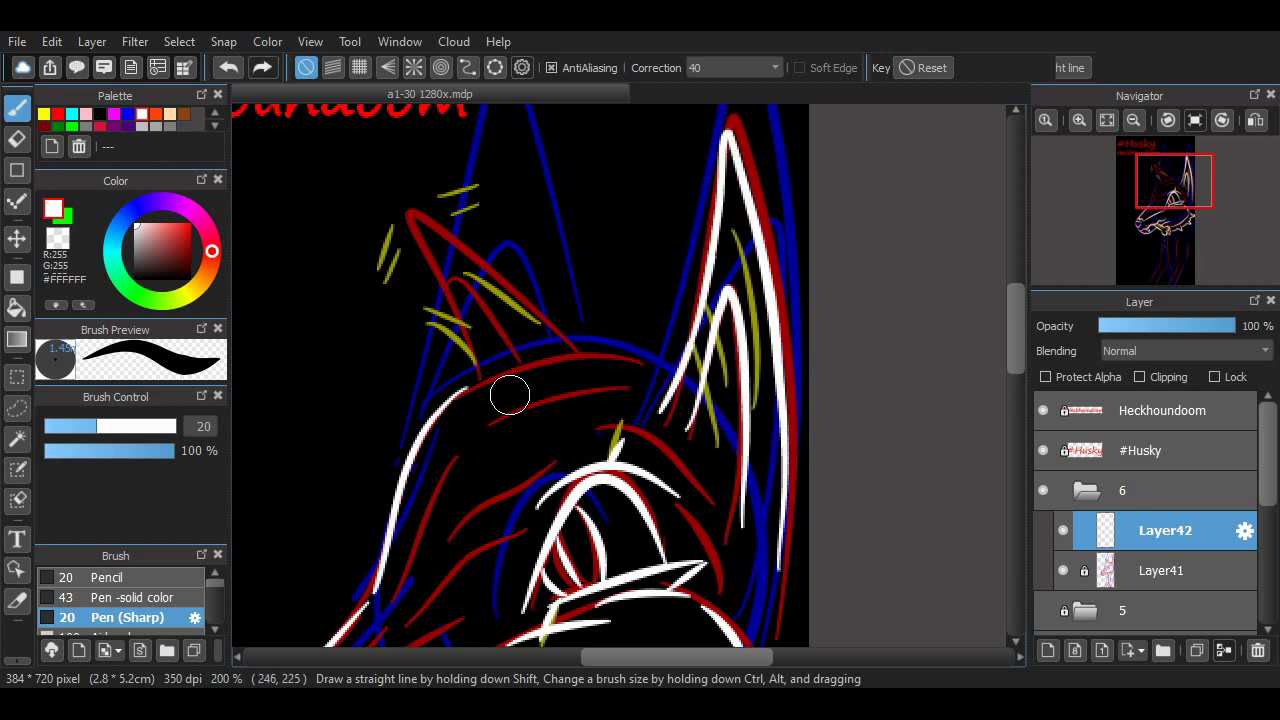
key(ctrl+z)
mouse_move(386, 580)
mouse_down()
mouse_move(432, 493)
mouse_move(614, 371)
mouse_up()
key(ctrl+z)
mouse_move(381, 580)
mouse_down()
mouse_move(452, 463)
mouse_move(657, 371)
mouse_up()
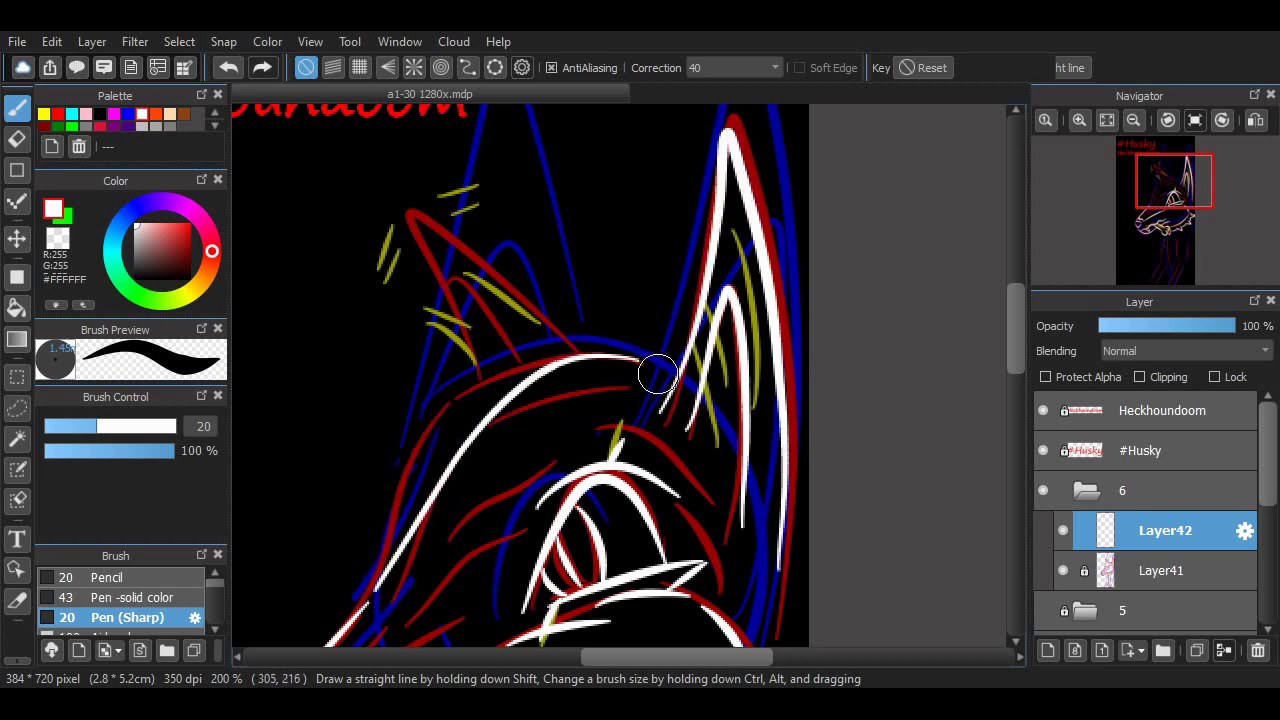
key(ctrl+z)
scroll(690, 450, left, 2)
scroll(690, 450, down, 4)
drag(496, 367, 763, 156)
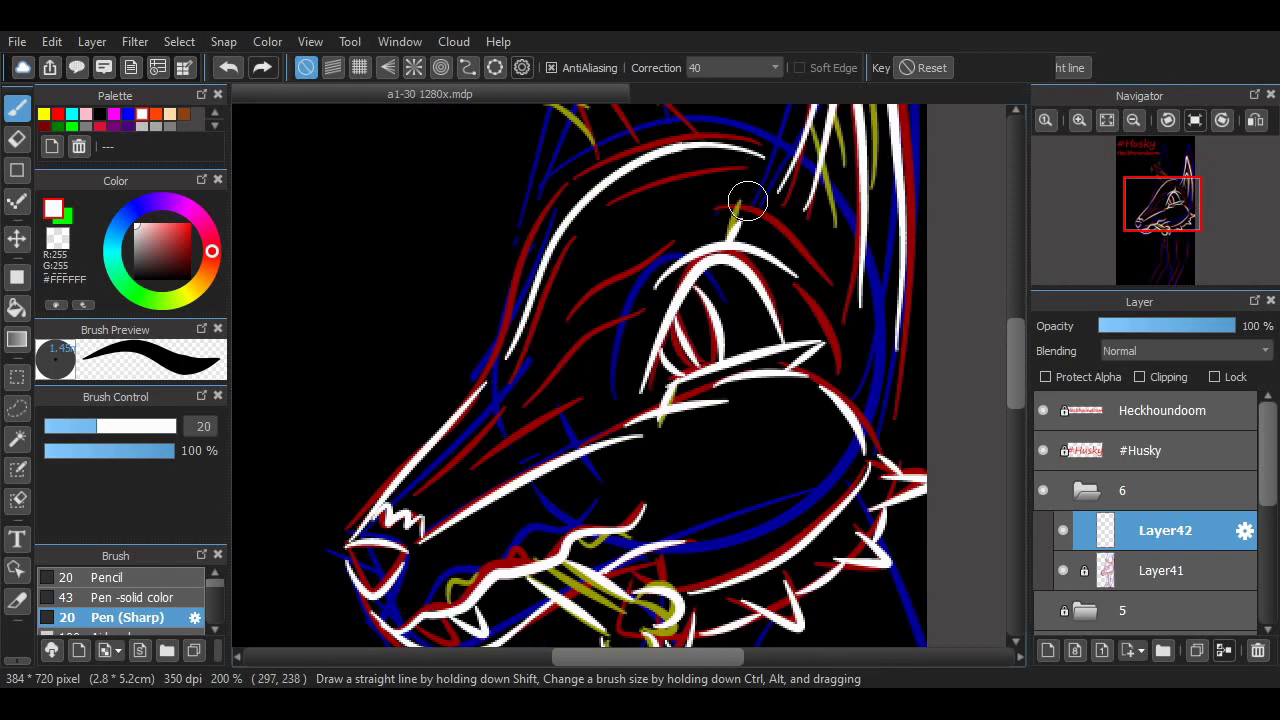
key(ctrl+z)
mouse_move(494, 357)
mouse_down()
mouse_move(586, 194)
mouse_move(741, 206)
mouse_move(591, 174)
mouse_move(758, 176)
mouse_move(762, 145)
mouse_up()
key(ctrl+z)
Outline the smaller ear with its inner fold in white and add short motion marks around its tip.
scroll(985, 328, up, 3)
mouse_move(604, 410)
mouse_down()
mouse_move(532, 245)
mouse_move(700, 385)
mouse_up()
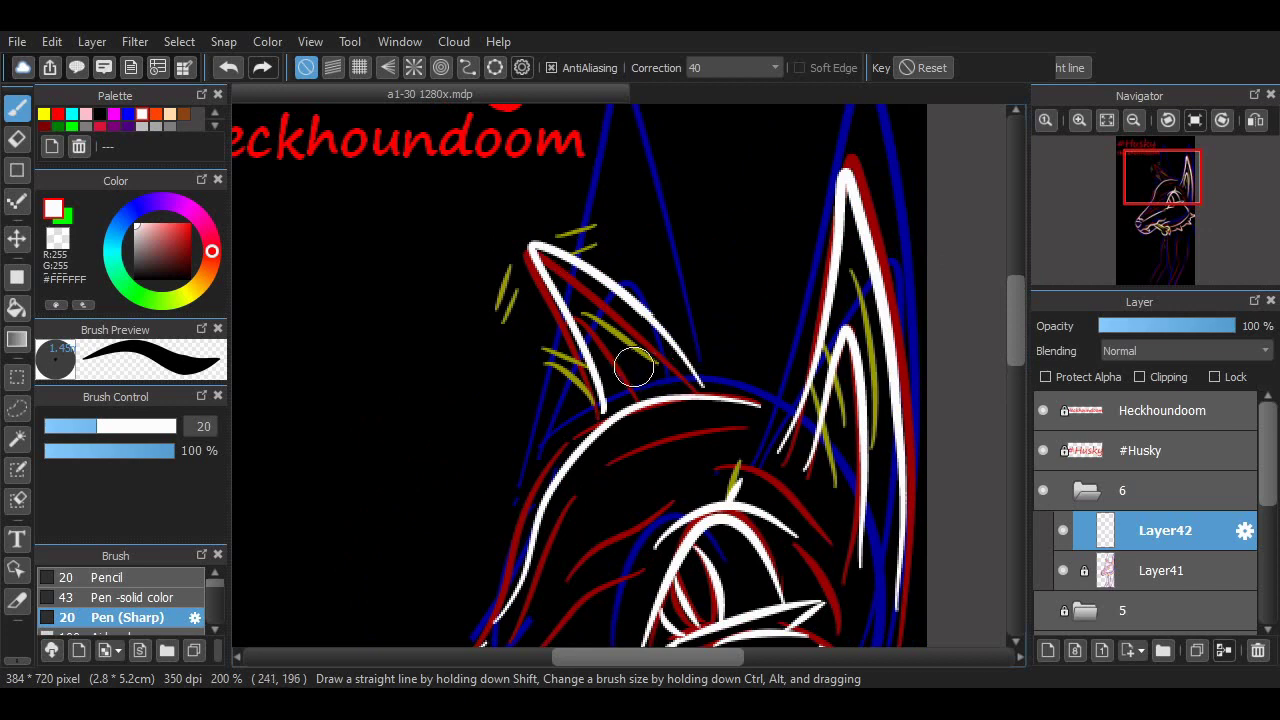
key(ctrl+z)
drag(578, 318, 605, 410)
key(ctrl+z)
key(ctrl+z)
mouse_move(580, 316)
mouse_down()
mouse_move(607, 358)
mouse_move(638, 386)
mouse_up()
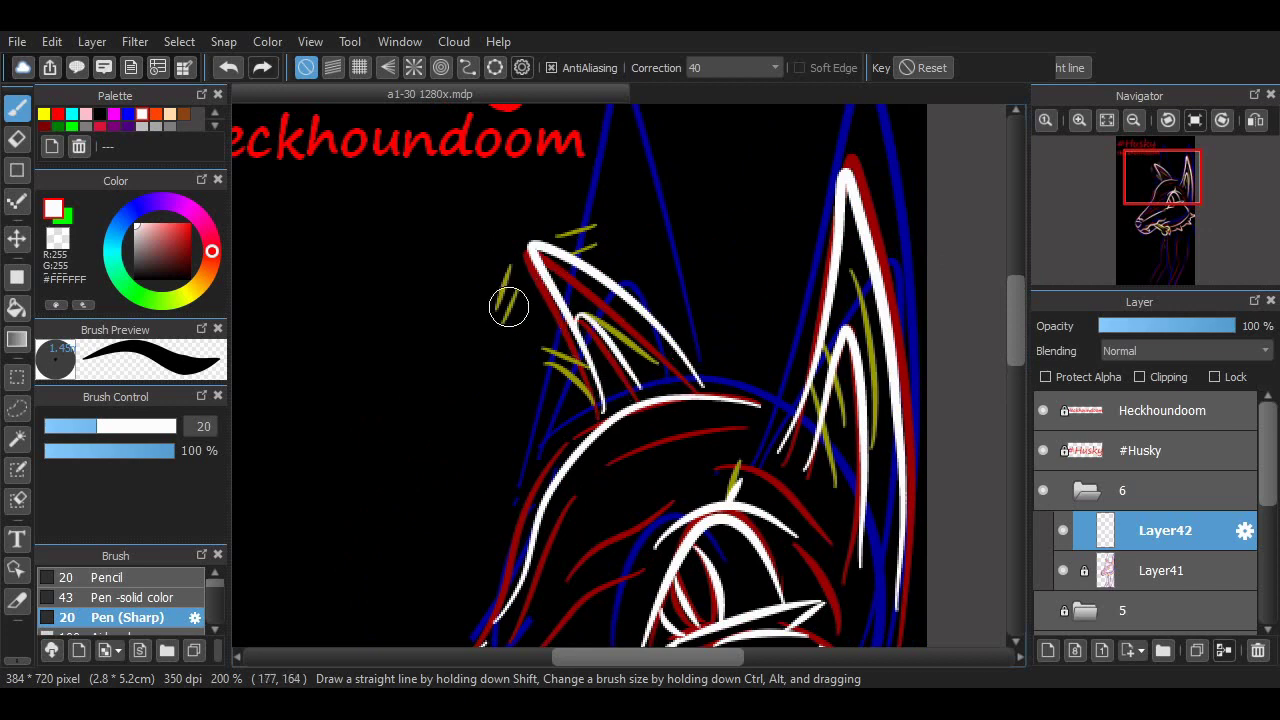
key(ctrl+z)
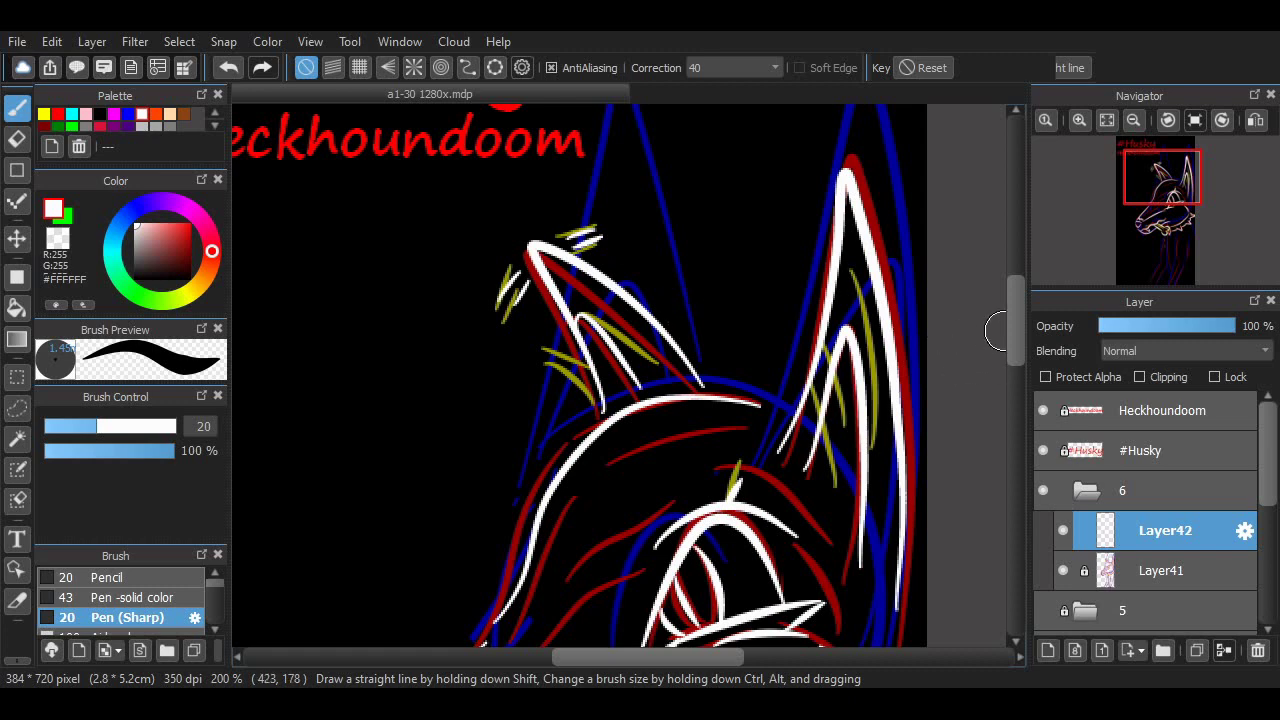
Trace both edges of the rear leg below the collar in white, including the pointed elbow.
scroll(997, 330, down, 10)
mouse_move(767, 151)
mouse_down()
mouse_move(760, 429)
mouse_move(670, 630)
mouse_up()
drag(830, 442, 737, 630)
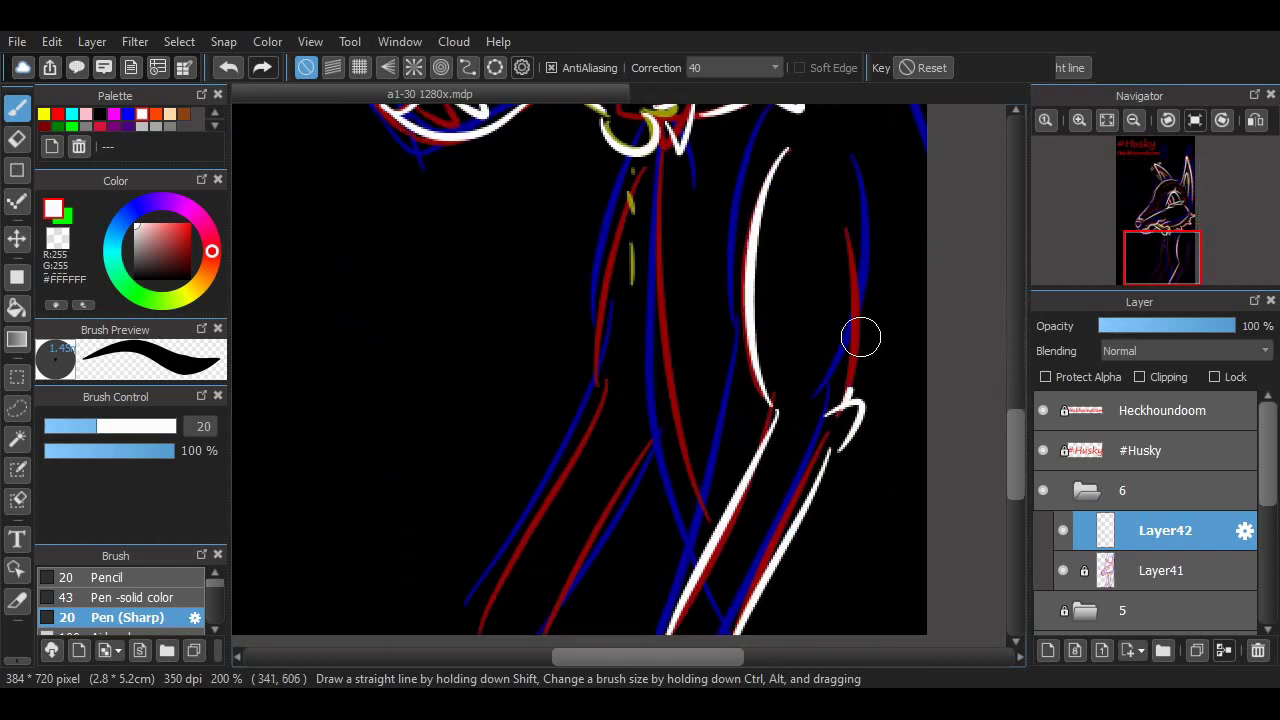
drag(852, 265, 858, 388)
Trace the chest line and both edges of the other front leg in white down to the canvas edge.
mouse_move(641, 159)
mouse_down()
mouse_move(660, 201)
mouse_move(671, 480)
mouse_move(706, 530)
mouse_up()
key(ctrl+z)
mouse_move(641, 177)
mouse_down()
mouse_move(600, 386)
mouse_move(490, 634)
mouse_up()
drag(648, 458, 555, 632)
key(ctrl+z)
drag(655, 421, 565, 633)
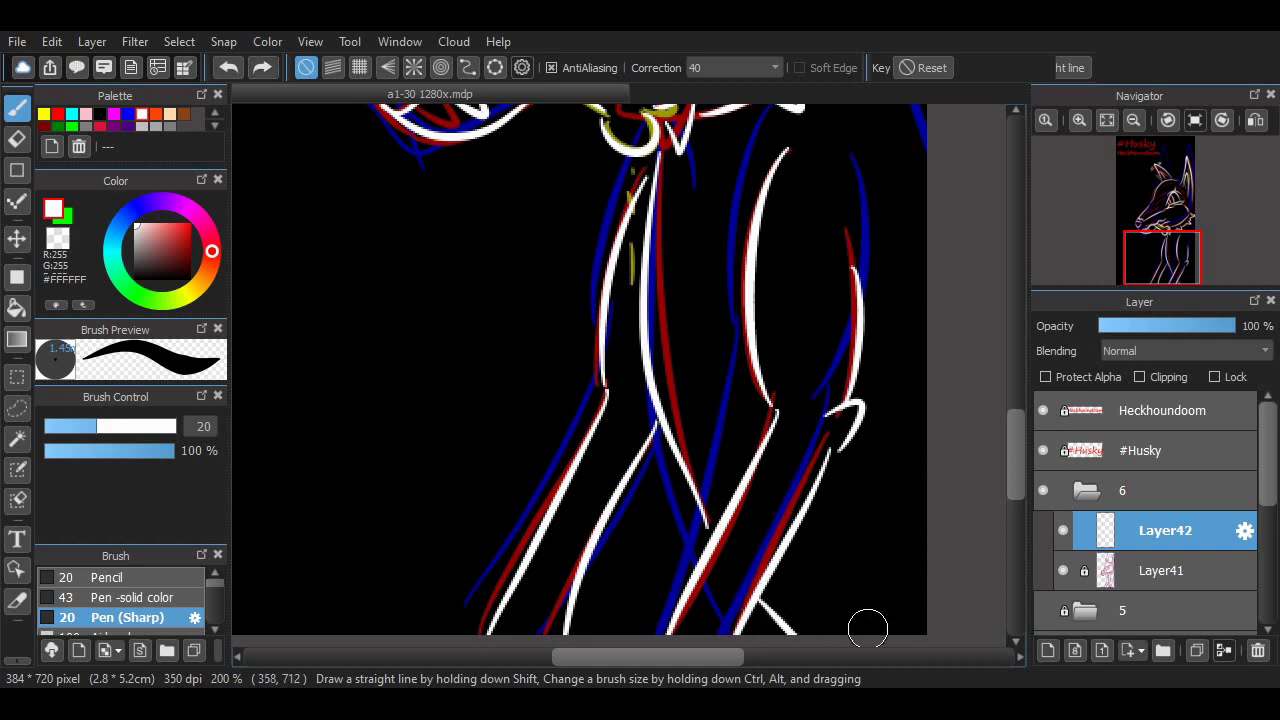
Hide the coloured sketch on Layer41 so only the white line art is displayed.
scroll(980, 466, up, 3)
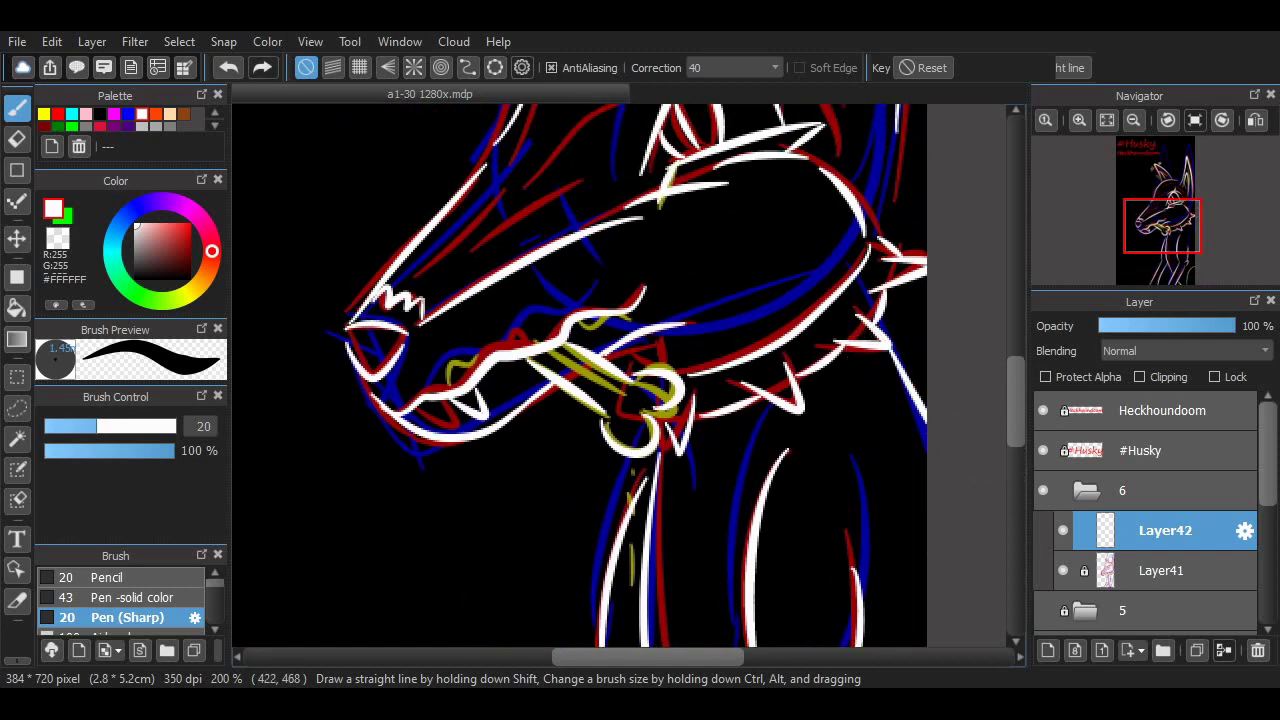
scroll(641, 516, up, 2)
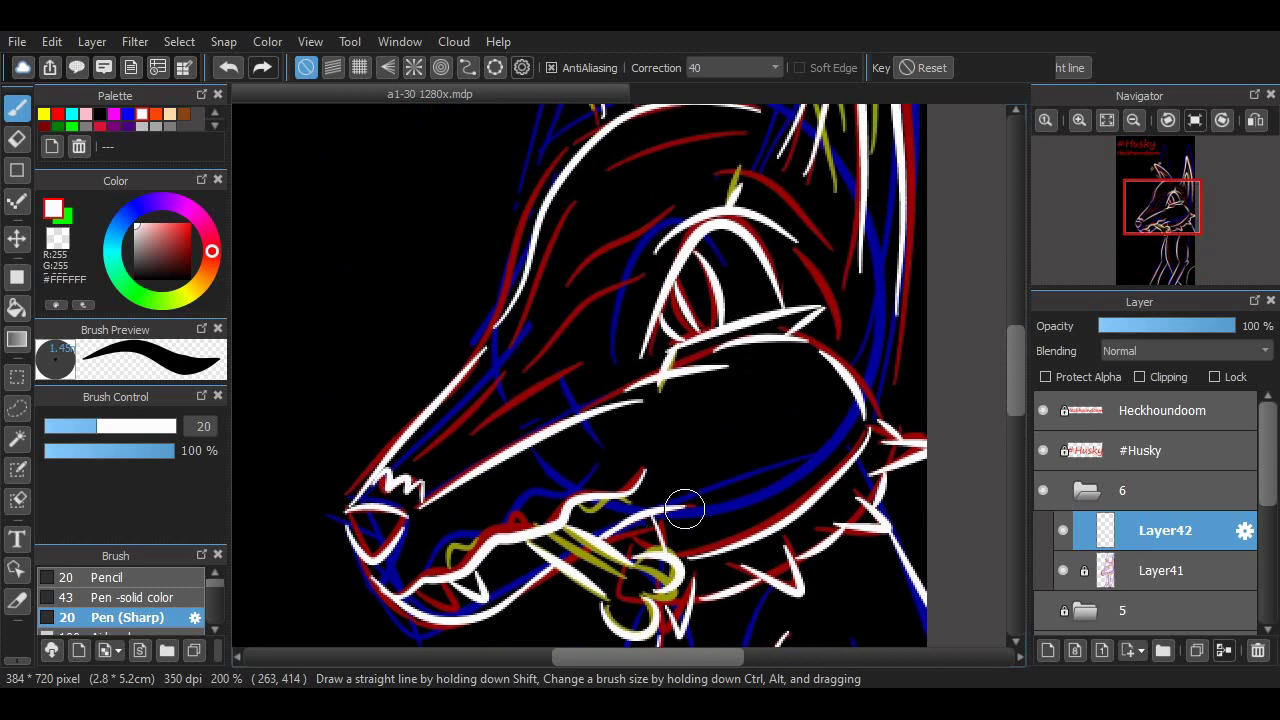
click(1063, 570)
scroll(966, 391, up, 3)
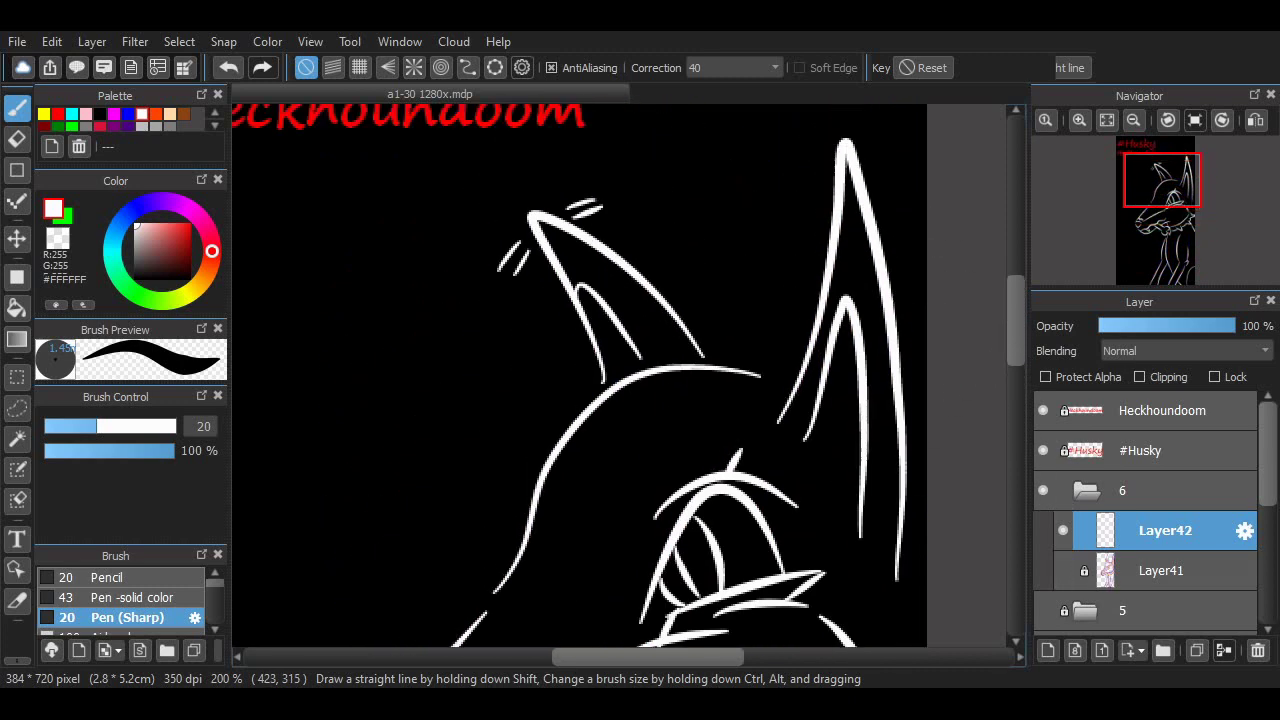
Draw white fur contour lines across the forehead, along the muzzle and in front of the eye.
scroll(966, 391, down, 3)
scroll(978, 370, up, 1)
mouse_move(423, 533)
mouse_down()
mouse_move(559, 425)
mouse_move(672, 272)
mouse_up()
key(ctrl+z)
drag(529, 400, 656, 234)
key(ctrl+z)
mouse_move(536, 409)
mouse_down()
mouse_move(583, 320)
mouse_move(684, 219)
mouse_up()
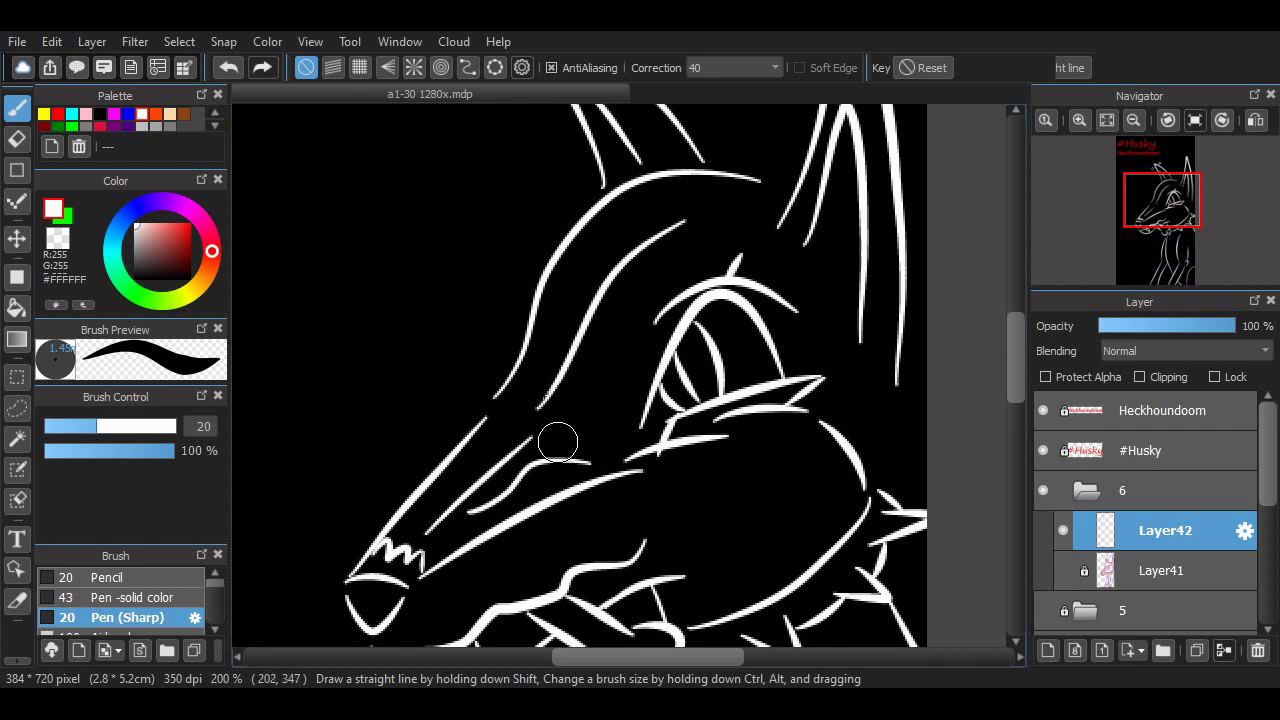
drag(563, 437, 592, 433)
drag(600, 405, 640, 350)
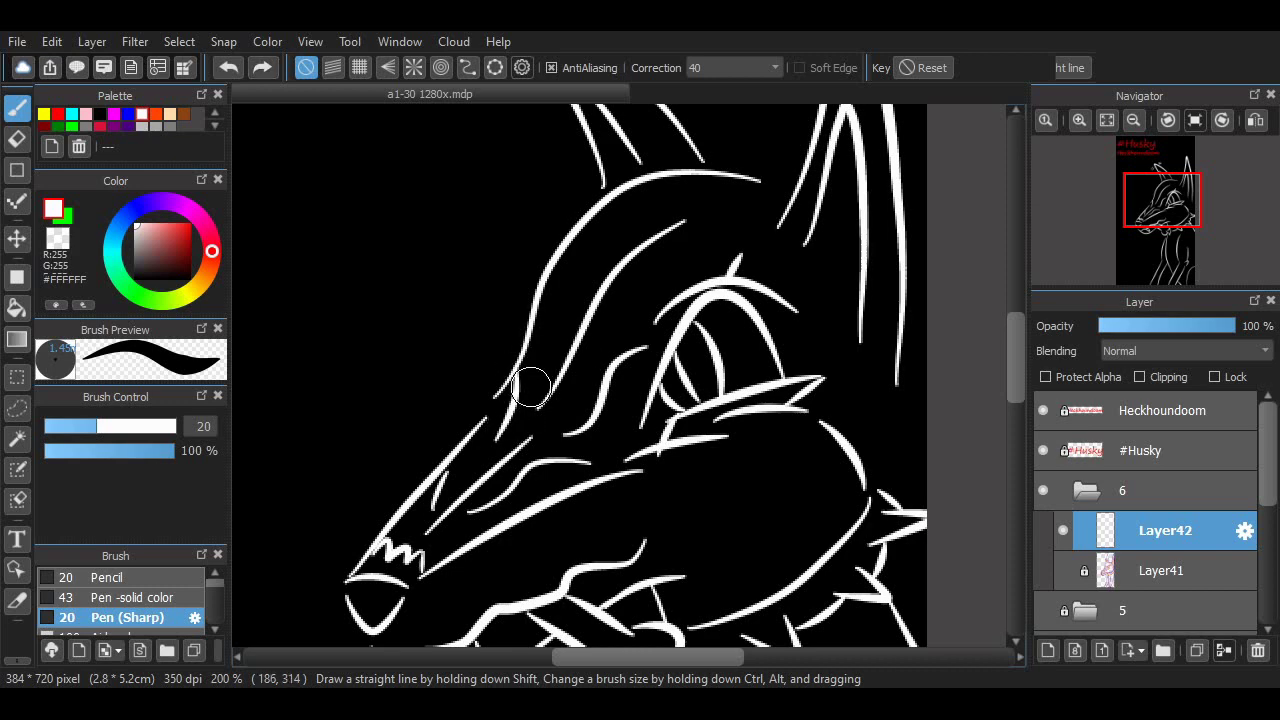
Try additional short white fur strokes at the bridge of the muzzle and across the forehead.
key(ctrl+z)
drag(510, 432, 524, 360)
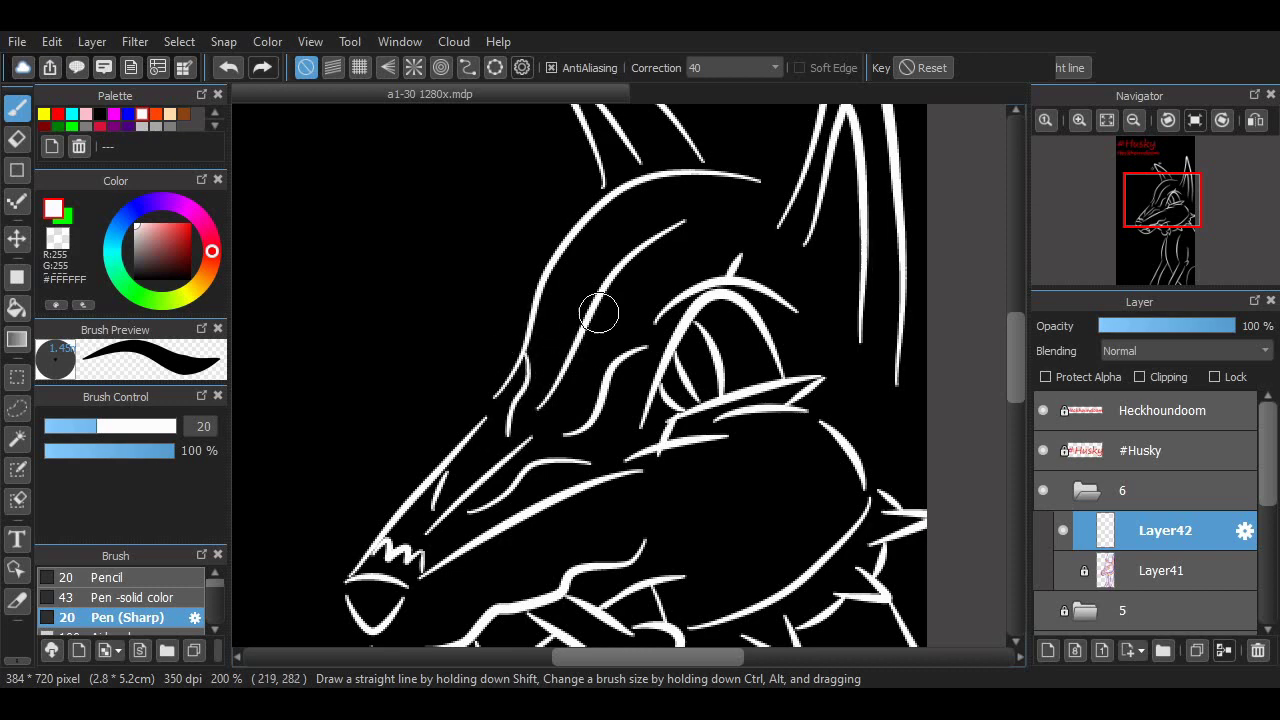
key(ctrl+z)
drag(556, 310, 572, 241)
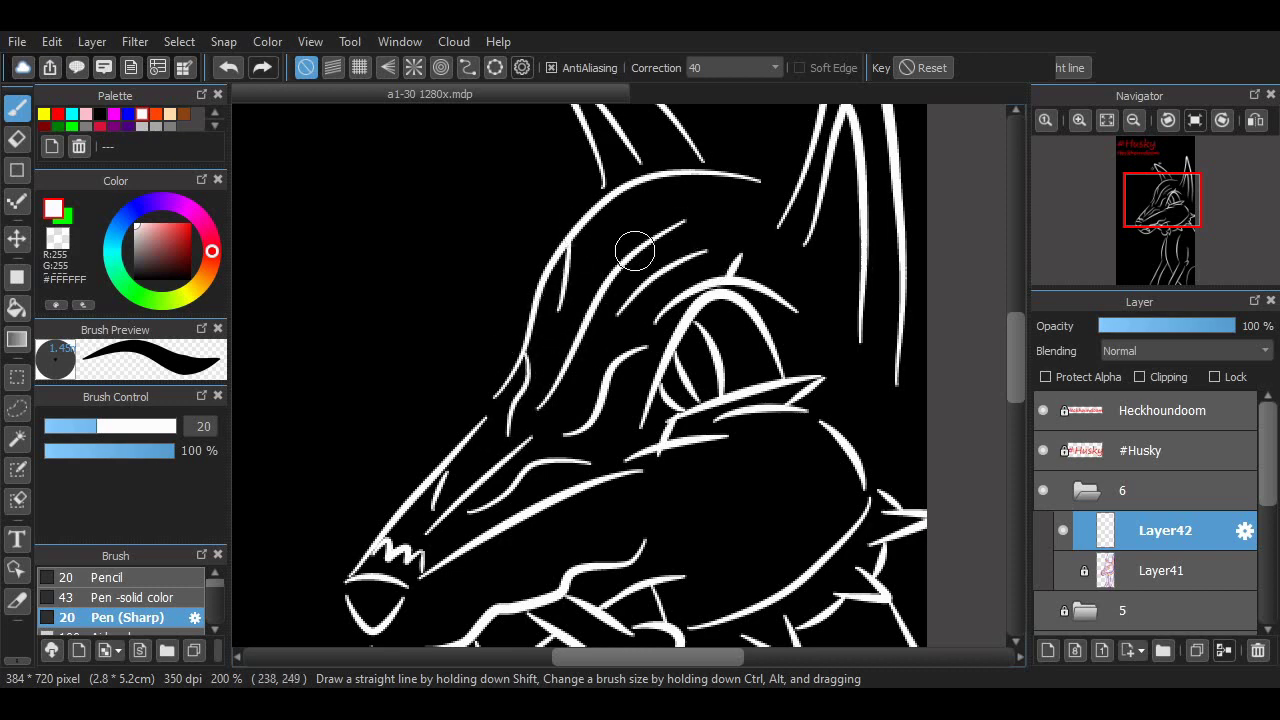
Undo all the fur contour lines on the forehead, along the muzzle and in front of the eye.
key(ctrl+z)
key(ctrl+z)
key(ctrl+z)
key(ctrl+z)
key(ctrl+z)
key(ctrl+z)
key(ctrl+y)
key(ctrl+z)
key(ctrl+y)
key(ctrl+z)
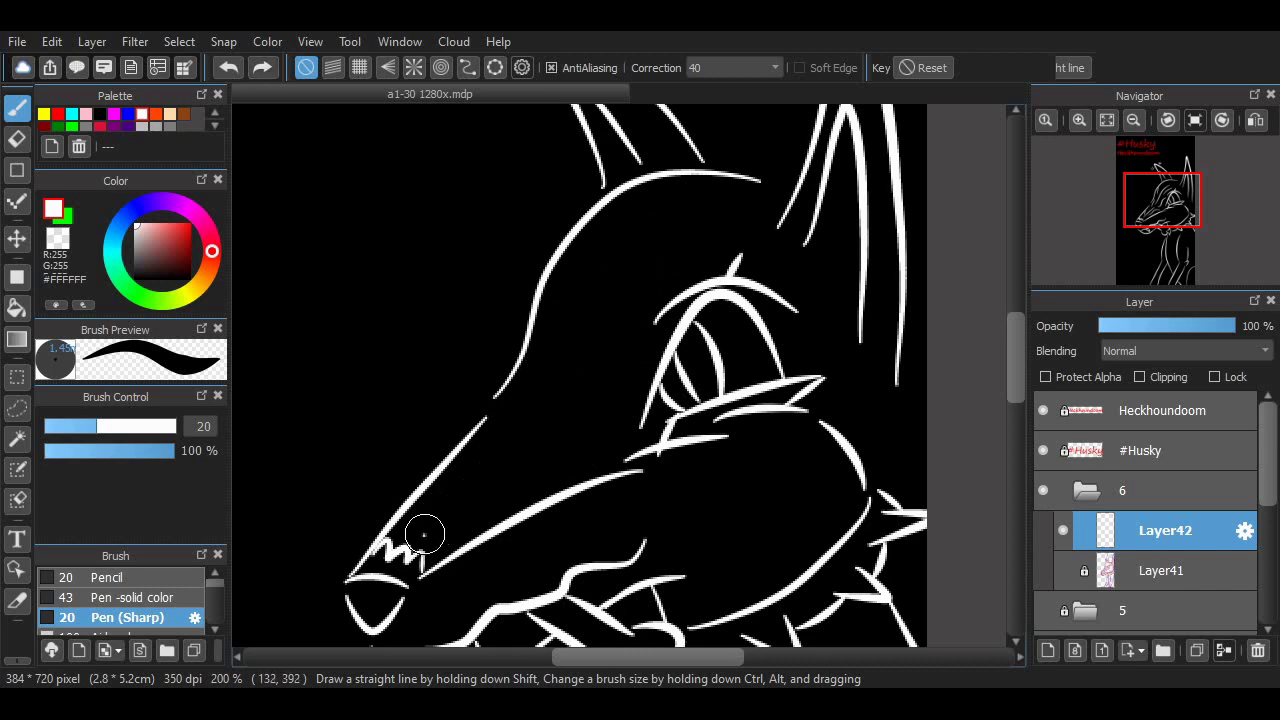
Try long white fur contour lines running along the muzzle and up over the forehead.
drag(424, 535, 522, 452)
mouse_move(555, 428)
mouse_down()
mouse_move(583, 354)
mouse_move(665, 243)
mouse_up()
scroll(985, 385, down, 3)
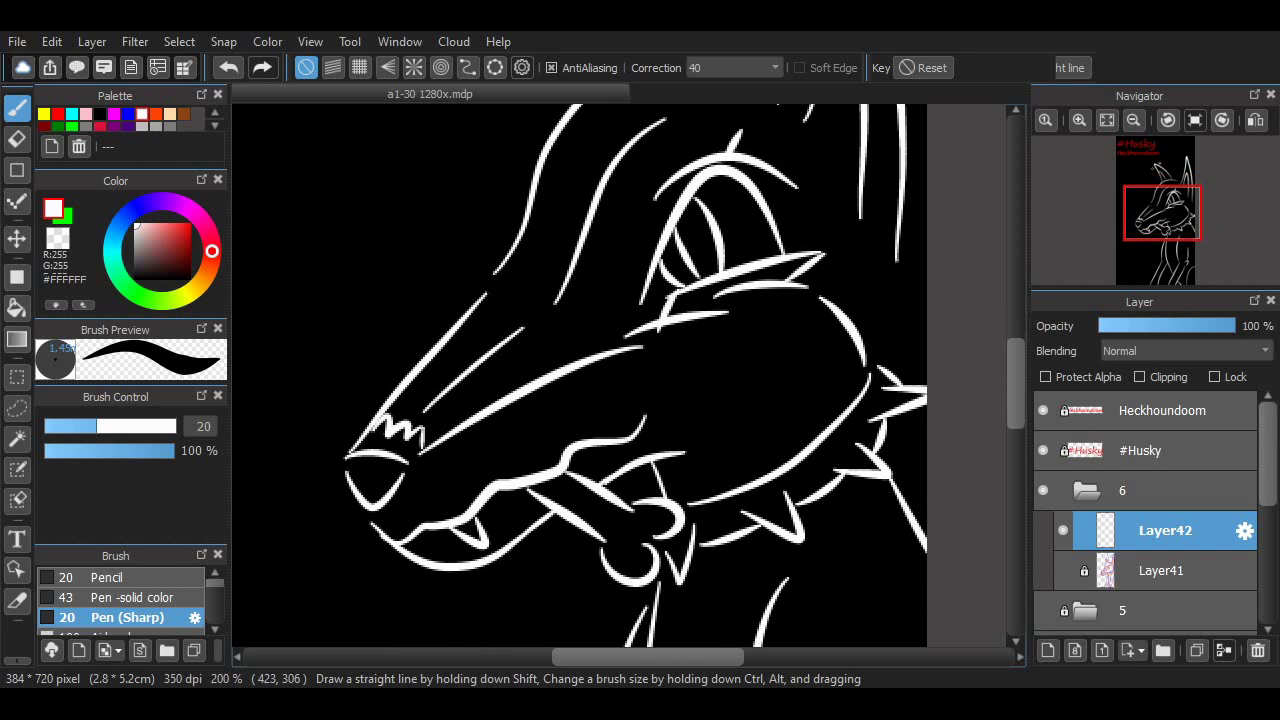
key(ctrl+z)
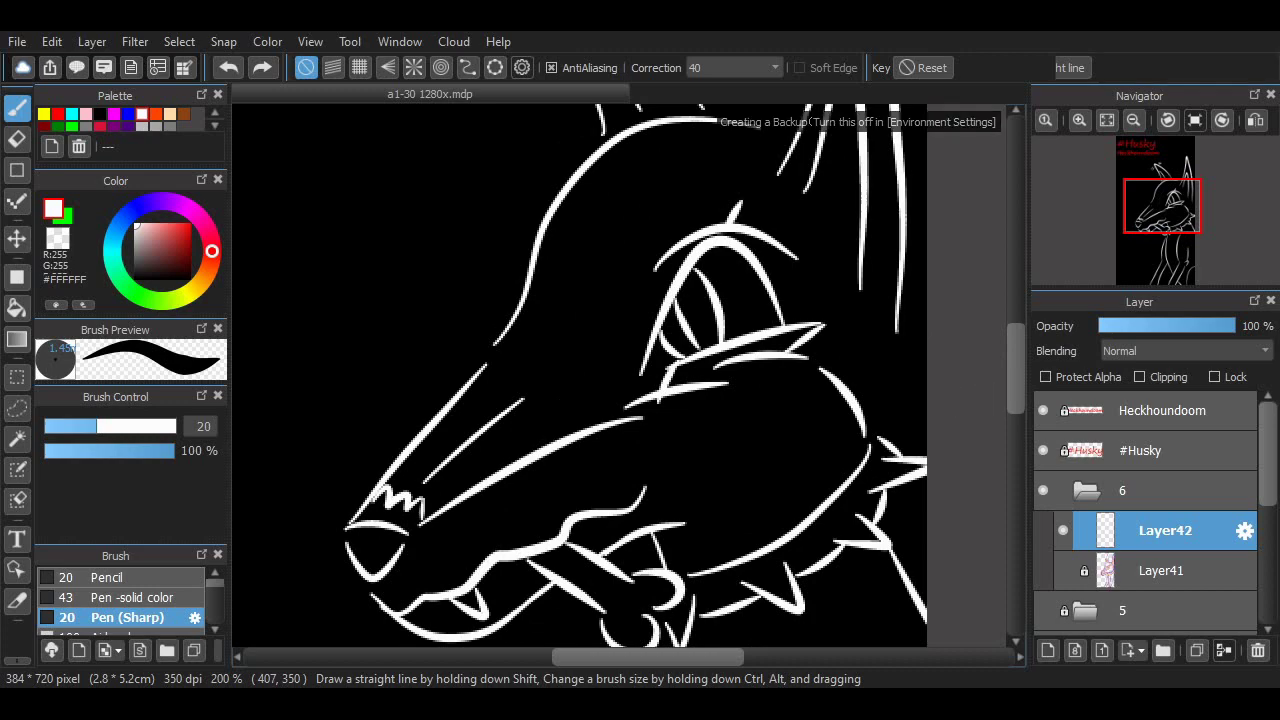
mouse_move(637, 329)
mouse_down()
mouse_move(686, 223)
mouse_move(775, 200)
mouse_up()
key(ctrl+z)
mouse_move(587, 393)
mouse_down()
mouse_move(720, 194)
mouse_move(744, 200)
mouse_up()
key(ctrl+z)
scroll(995, 333, up, 10)
scroll(630, 375, down, 10)
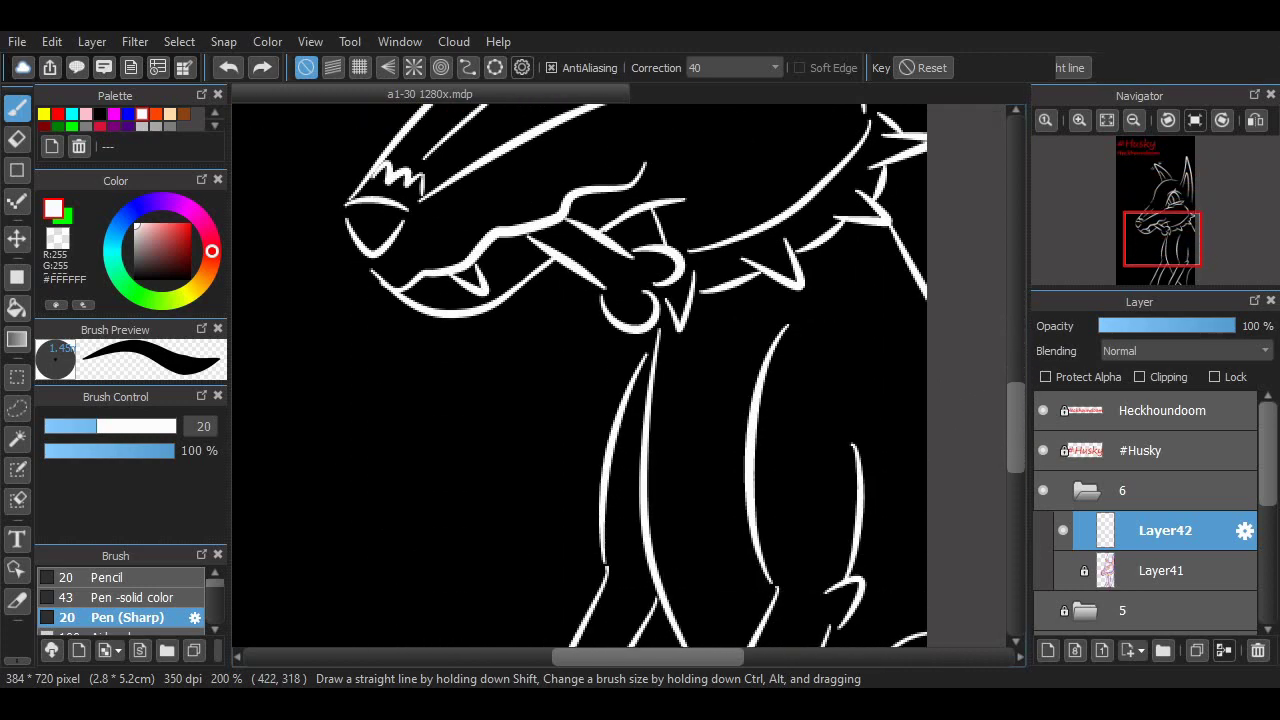
scroll(630, 375, up, 6)
scroll(630, 375, down, 2)
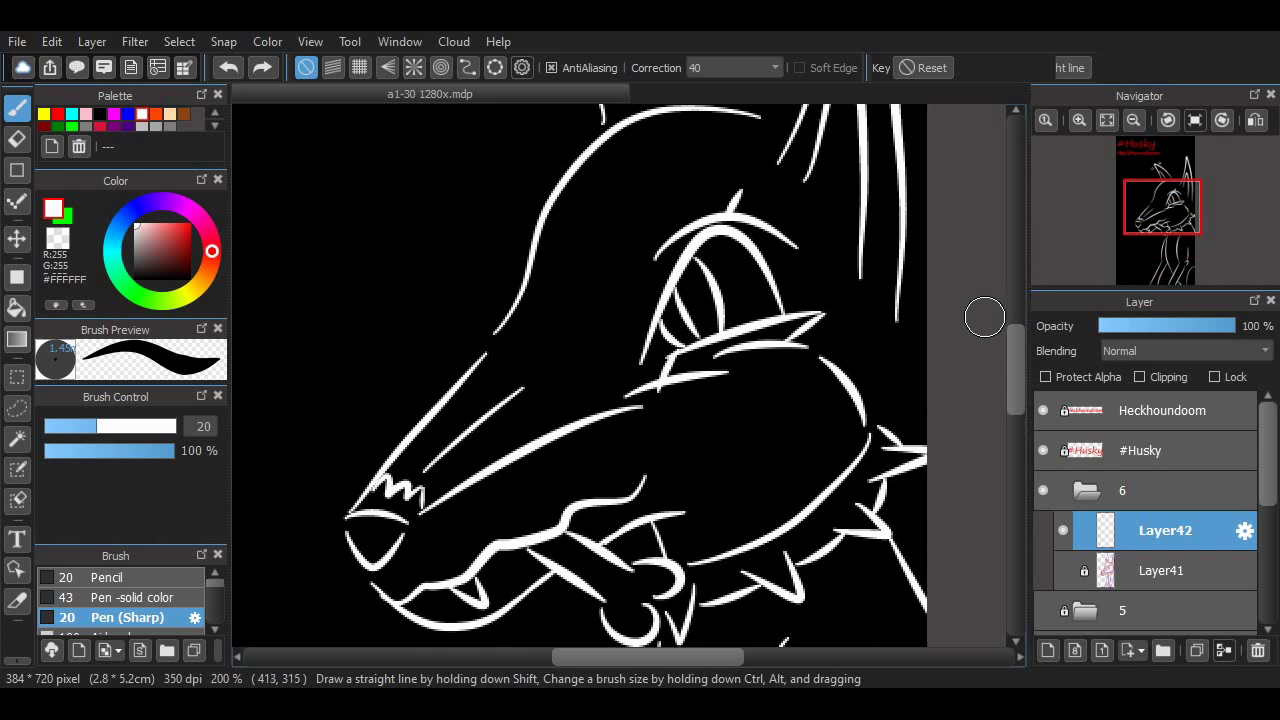
scroll(995, 318, down, 6)
scroll(597, 423, up, 7)
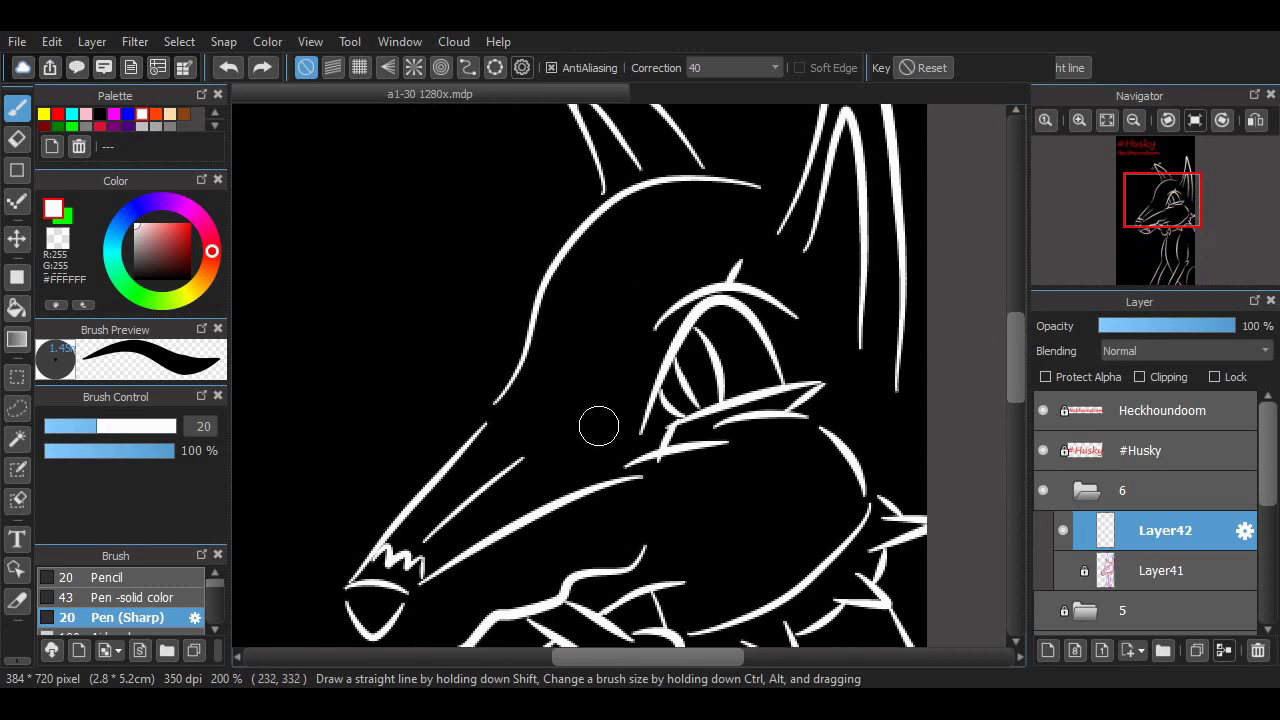
Undo the contour line on the muzzle and try V-shaped fur marks down the forehead and muzzle.
key(ctrl+z)
drag(561, 284, 661, 271)
mouse_move(631, 361)
mouse_down()
mouse_move(566, 429)
mouse_move(511, 395)
mouse_up()
key(ctrl+z)
drag(555, 467, 465, 459)
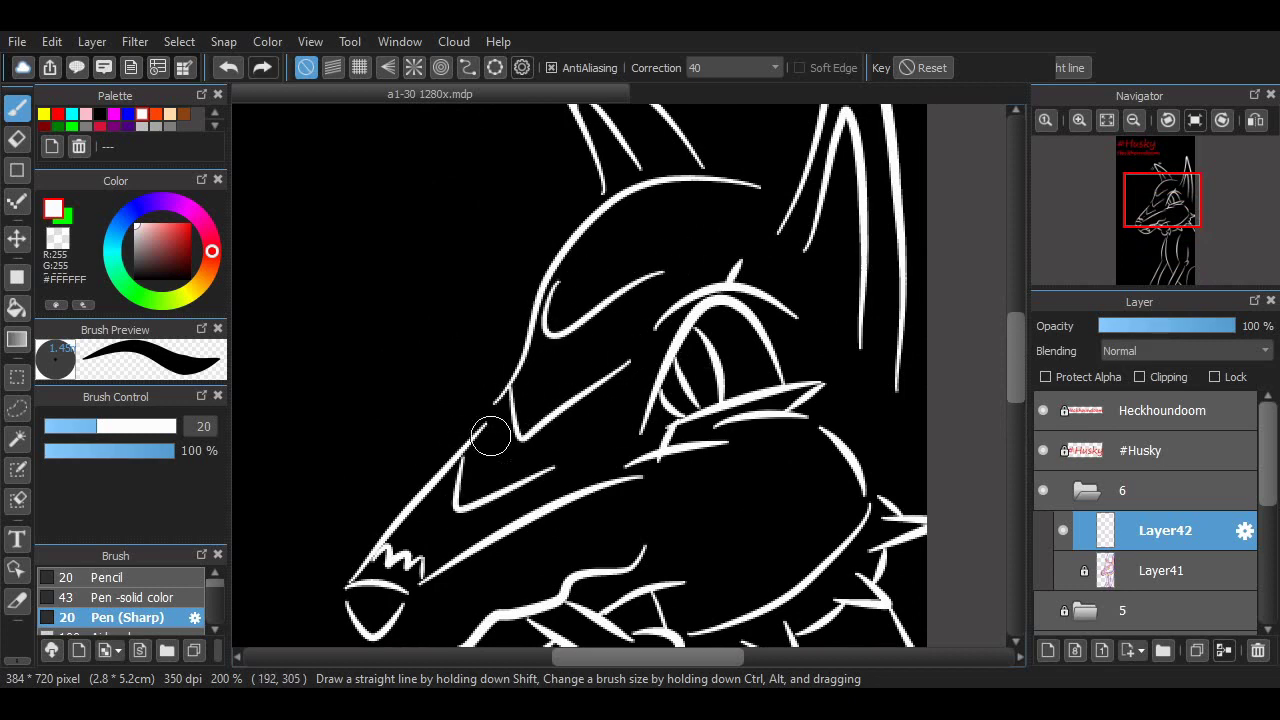
key(ctrl+z)
key(ctrl+z)
key(ctrl+z)
Draw four arched white fur marks in a row from the nose up the muzzle to the forehead.
drag(410, 524, 465, 544)
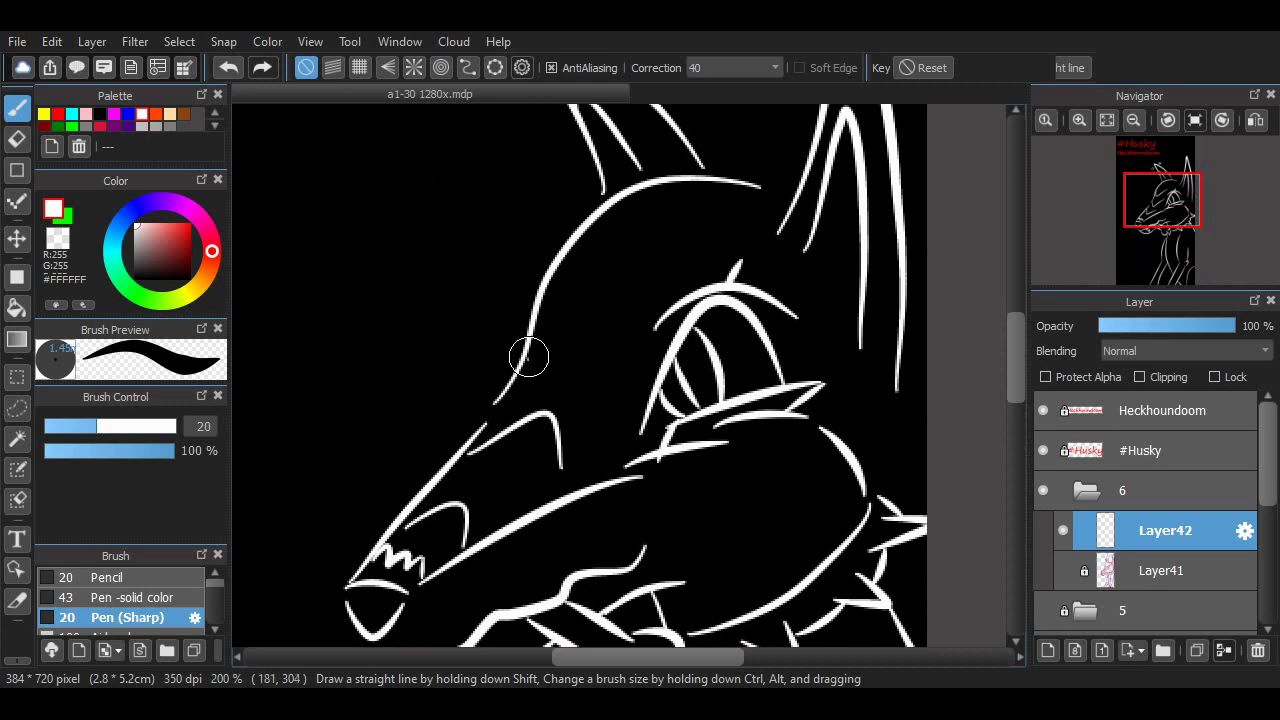
drag(528, 360, 623, 397)
drag(589, 255, 682, 274)
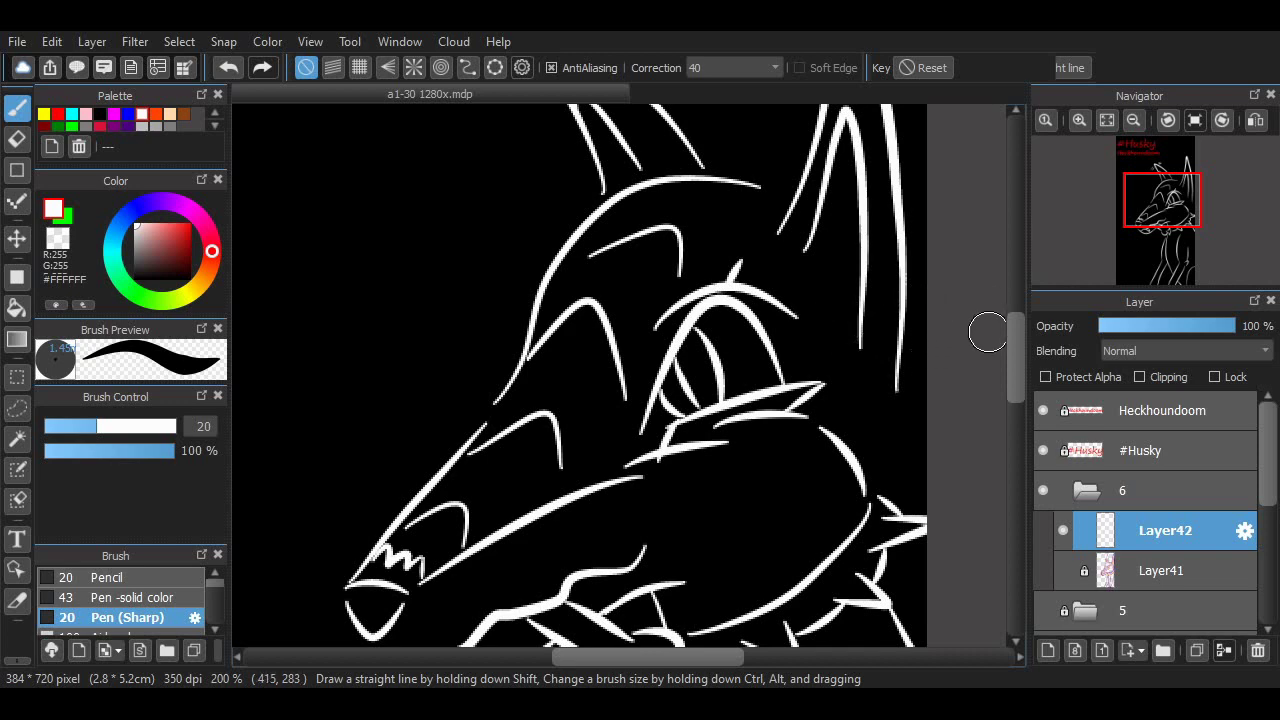
Try a small fur tuft beside the chest line, and erase the upper part of the chest line below the bone.
scroll(988, 332, down, 5)
drag(660, 350, 694, 425)
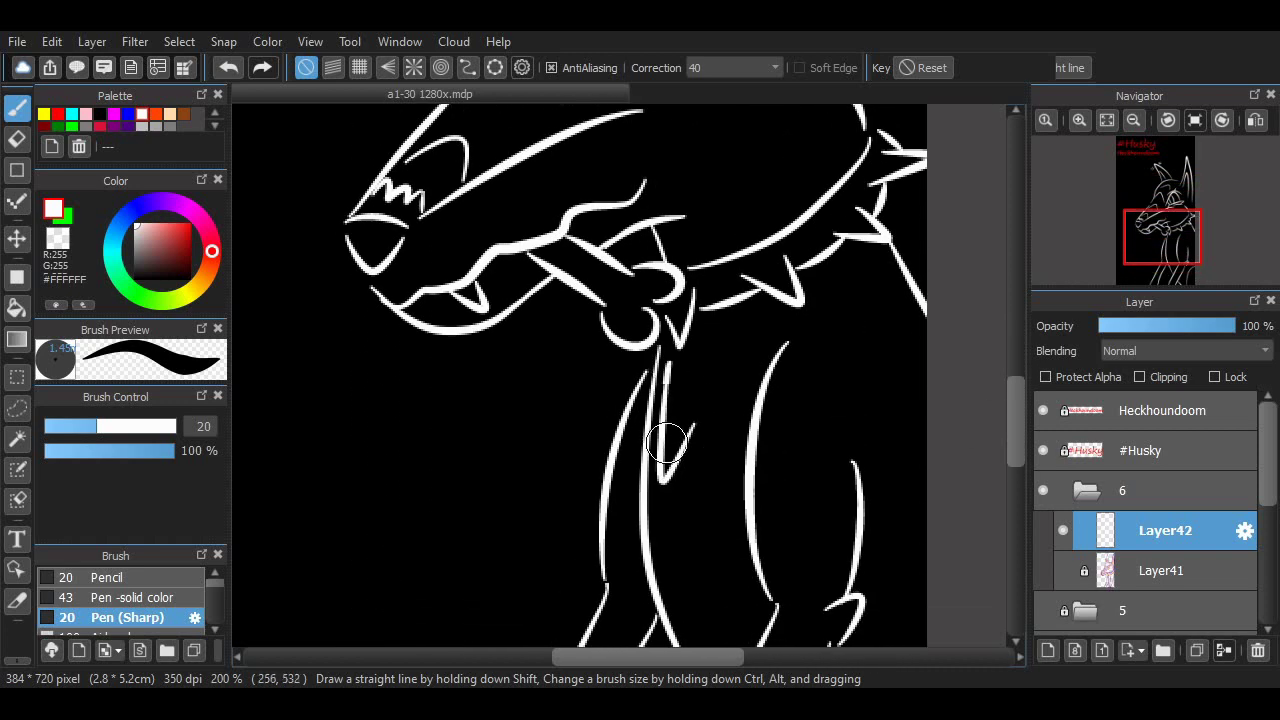
key(ctrl+z)
drag(668, 340, 686, 402)
scroll(668, 345, up, 2)
key(e)
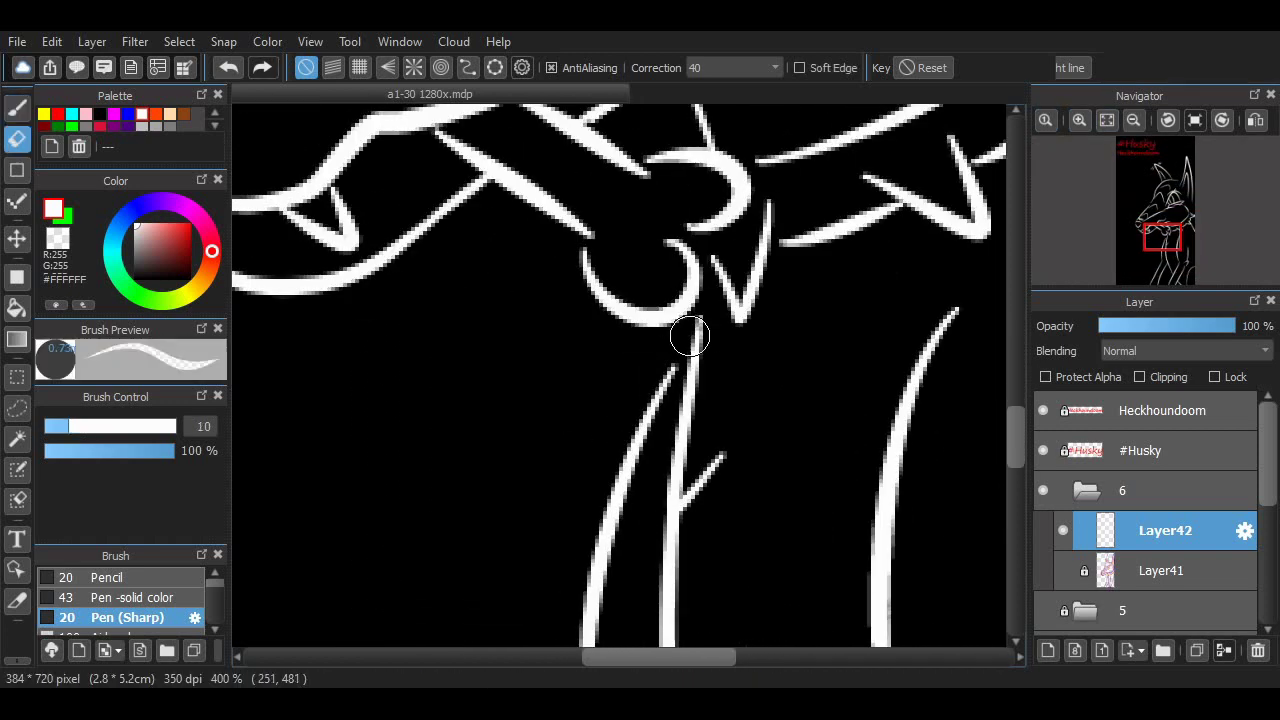
click(130, 597)
mouse_move(709, 337)
mouse_down()
mouse_move(680, 380)
mouse_move(690, 485)
mouse_move(674, 543)
mouse_up()
Draw jagged white fur tufts on the upper chest below the bone in place of the erased line.
click(16, 107)
drag(710, 290, 615, 545)
key(ctrl+z)
drag(703, 312, 642, 505)
mouse_move(692, 462)
mouse_down()
mouse_move(694, 523)
mouse_move(740, 465)
mouse_up()
drag(776, 512, 797, 334)
key(ctrl+z)
drag(740, 462, 805, 445)
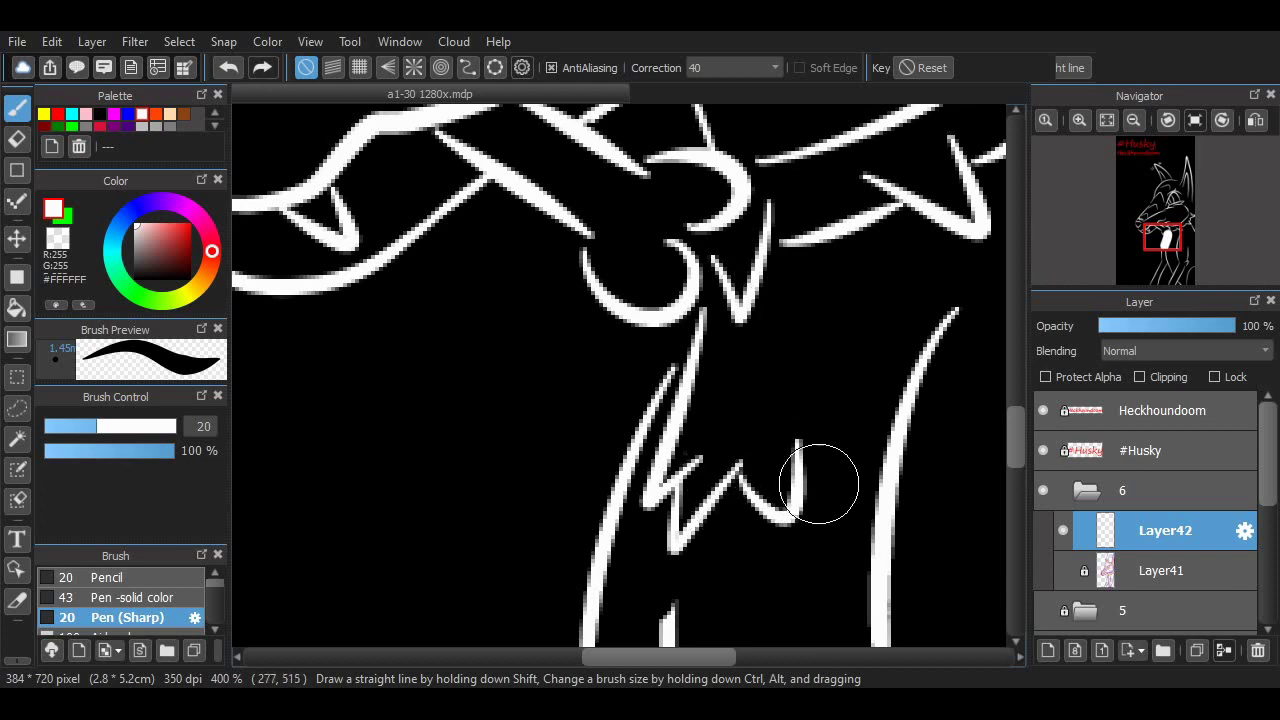
scroll(671, 329, down, 5)
key(ctrl+z)
drag(671, 329, 669, 434)
Set the brush colour to red #FF0000 and add a new layer beneath the white line art.
key(ctrl+0)
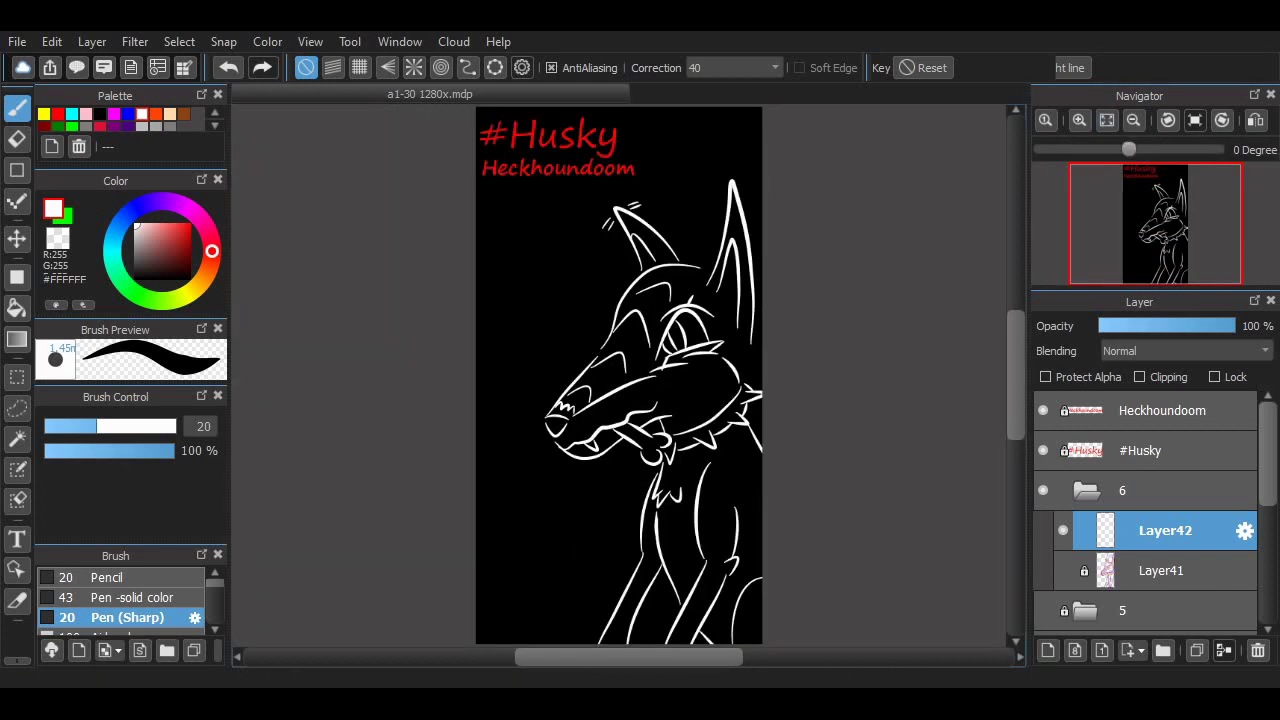
click(1079, 120)
scroll(919, 426, down, 5)
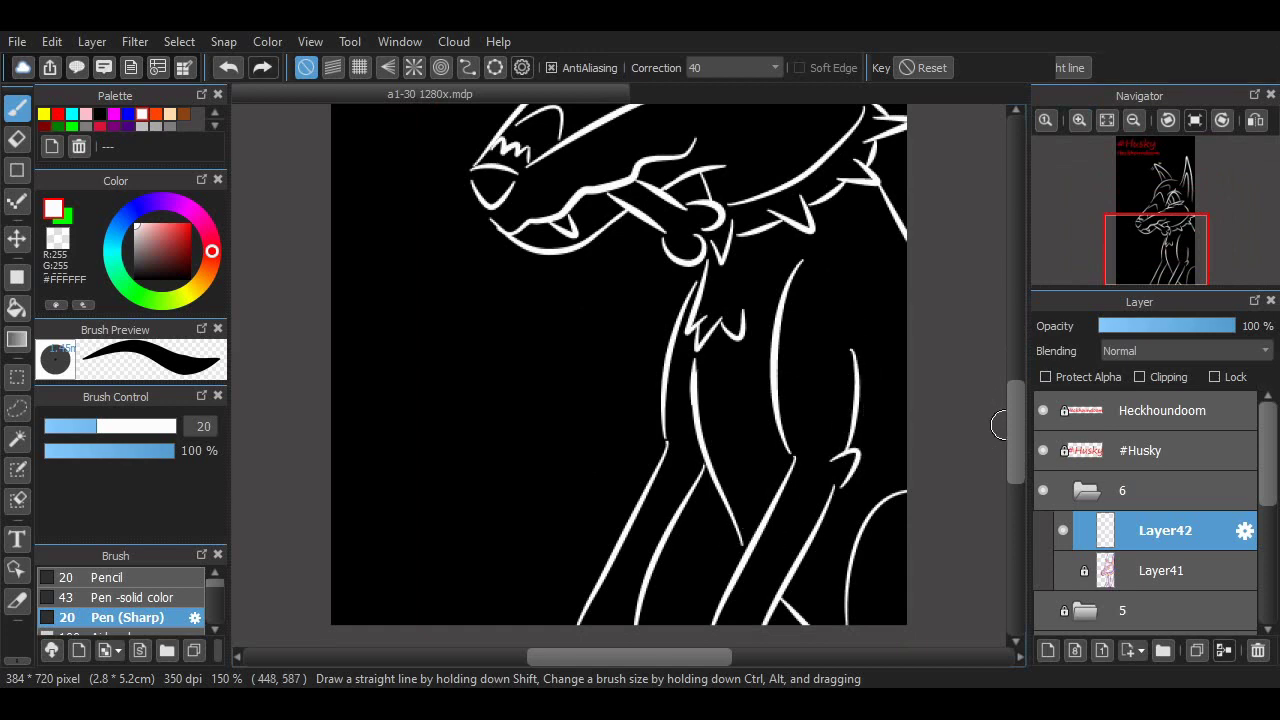
scroll(1000, 425, up, 4)
click(58, 113)
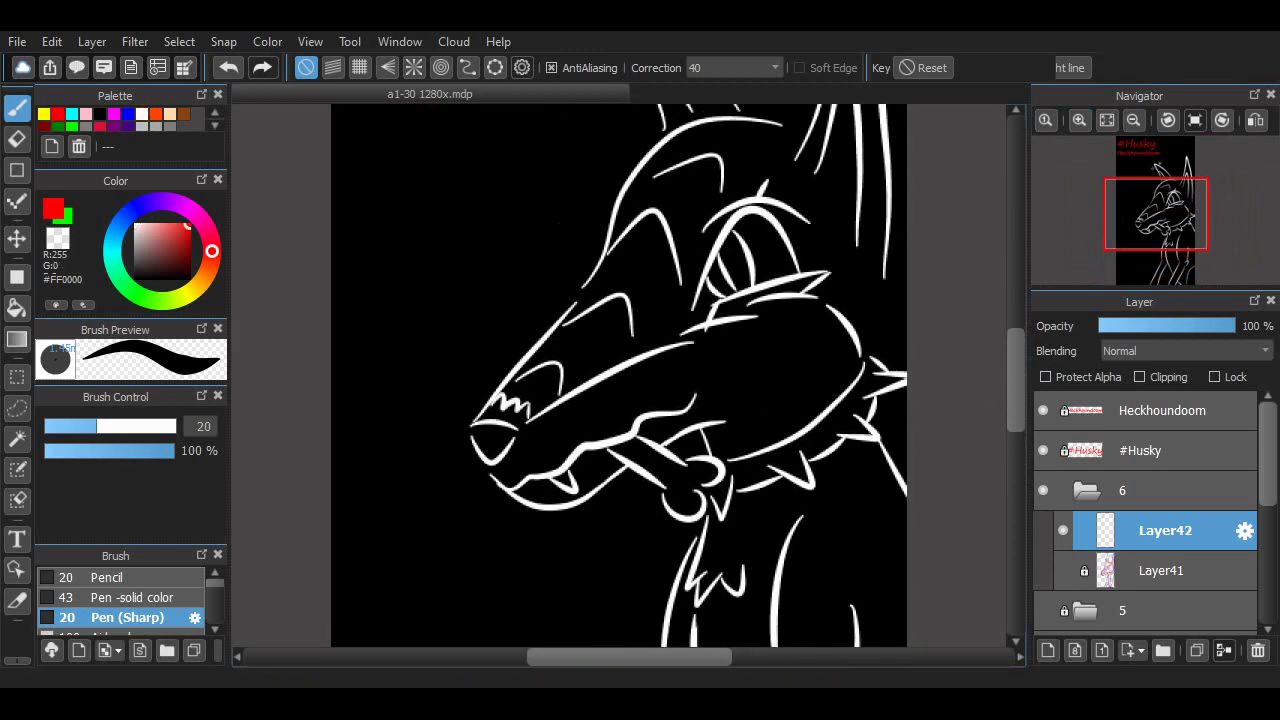
drag(766, 334, 812, 344)
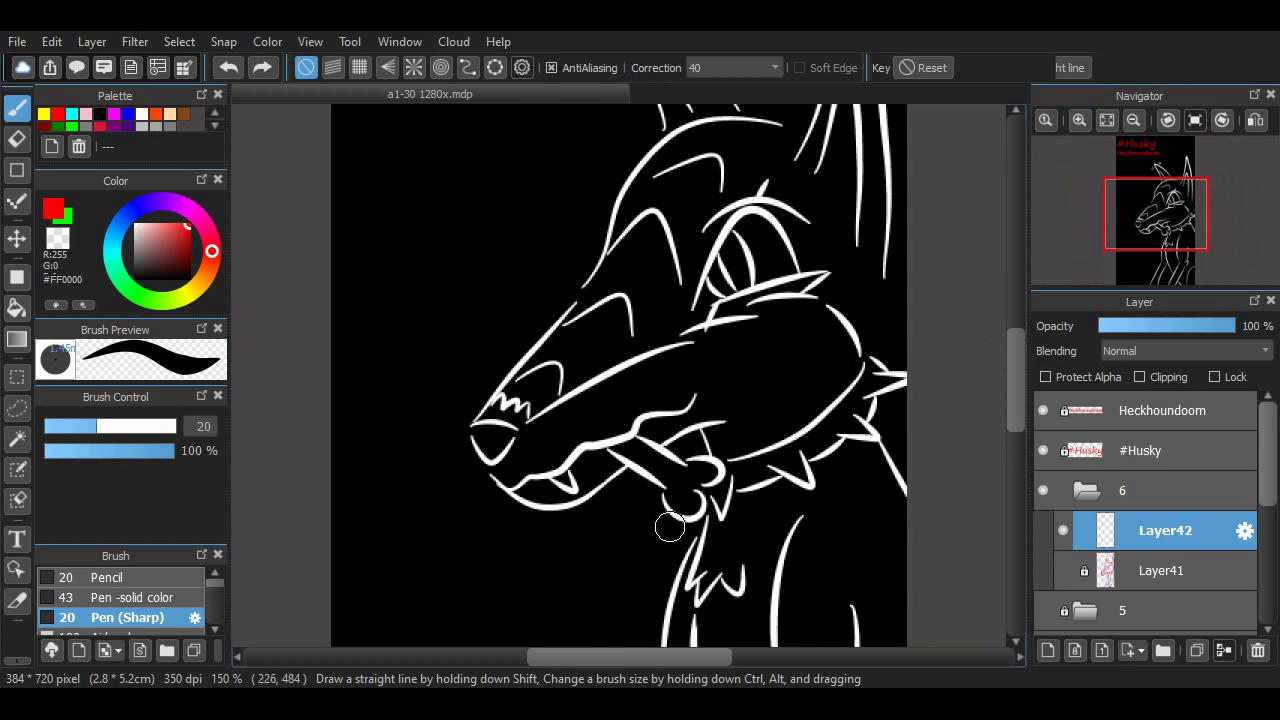
scroll(669, 527, up, 3)
key(ctrl+shift+n)
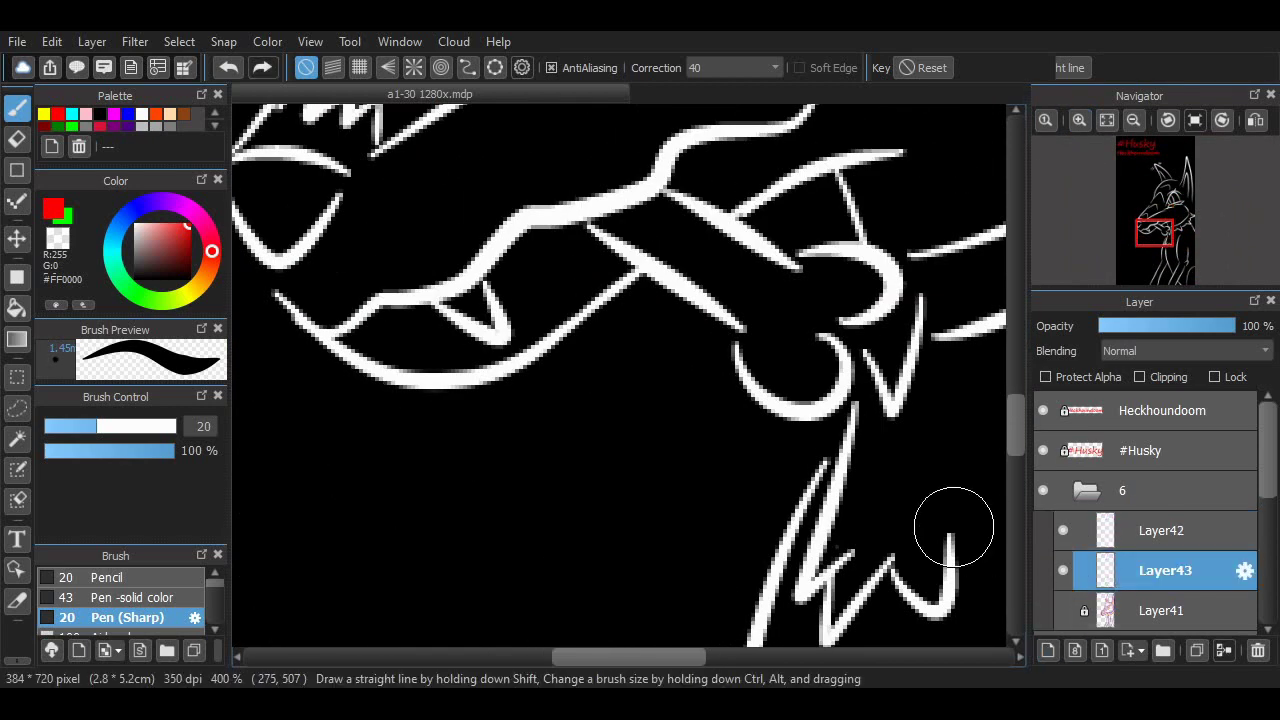
Paint a wavy red mark across the bone's lower knob and a small red drip beneath it.
drag(760, 388, 840, 385)
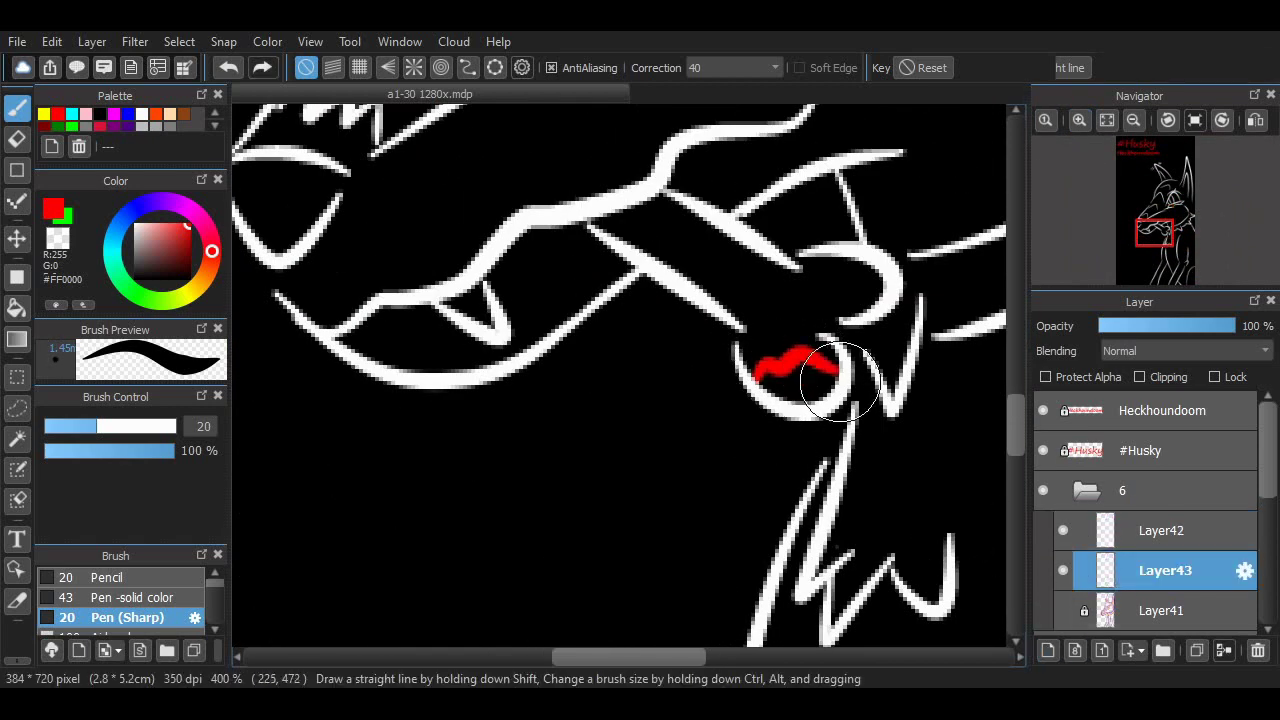
drag(780, 478, 790, 505)
scroll(790, 480, down, 5)
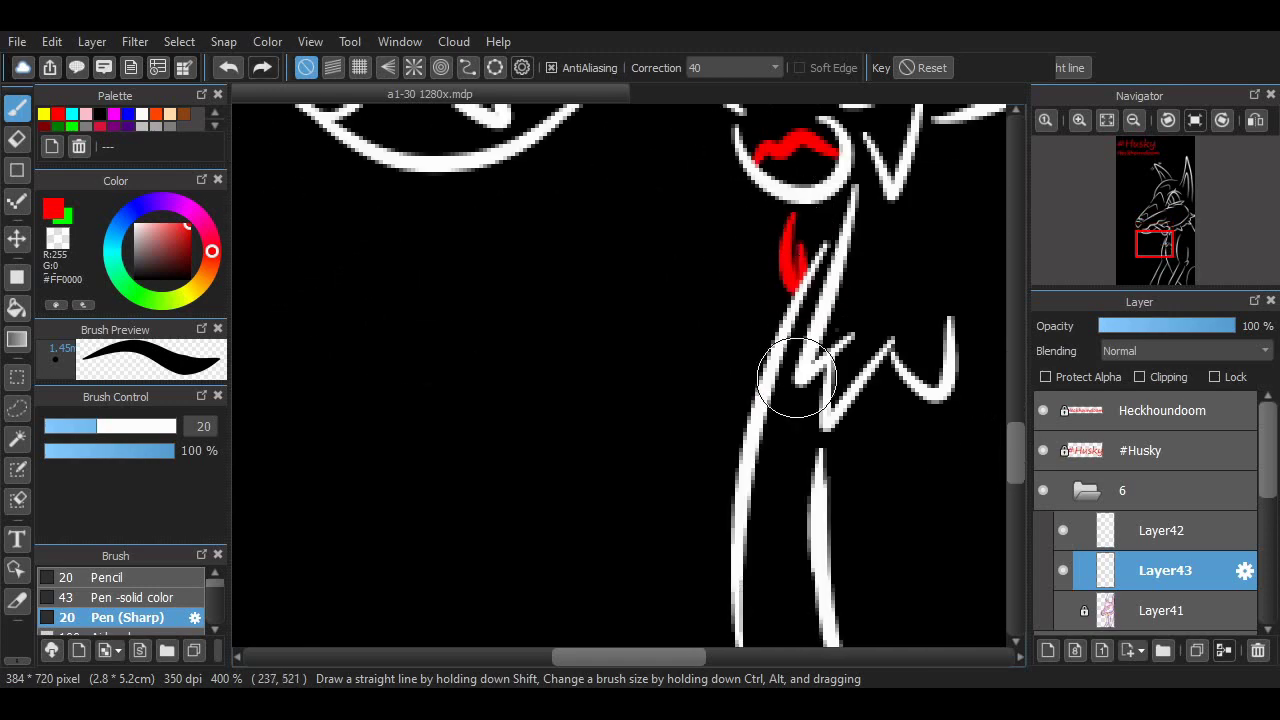
drag(786, 410, 808, 502)
key(ctrl+z)
scroll(848, 451, up, 5)
scroll(848, 451, down, 7)
Paint another long red drip beside the top of the chest line and make Layer43 the active layer.
click(1165, 530)
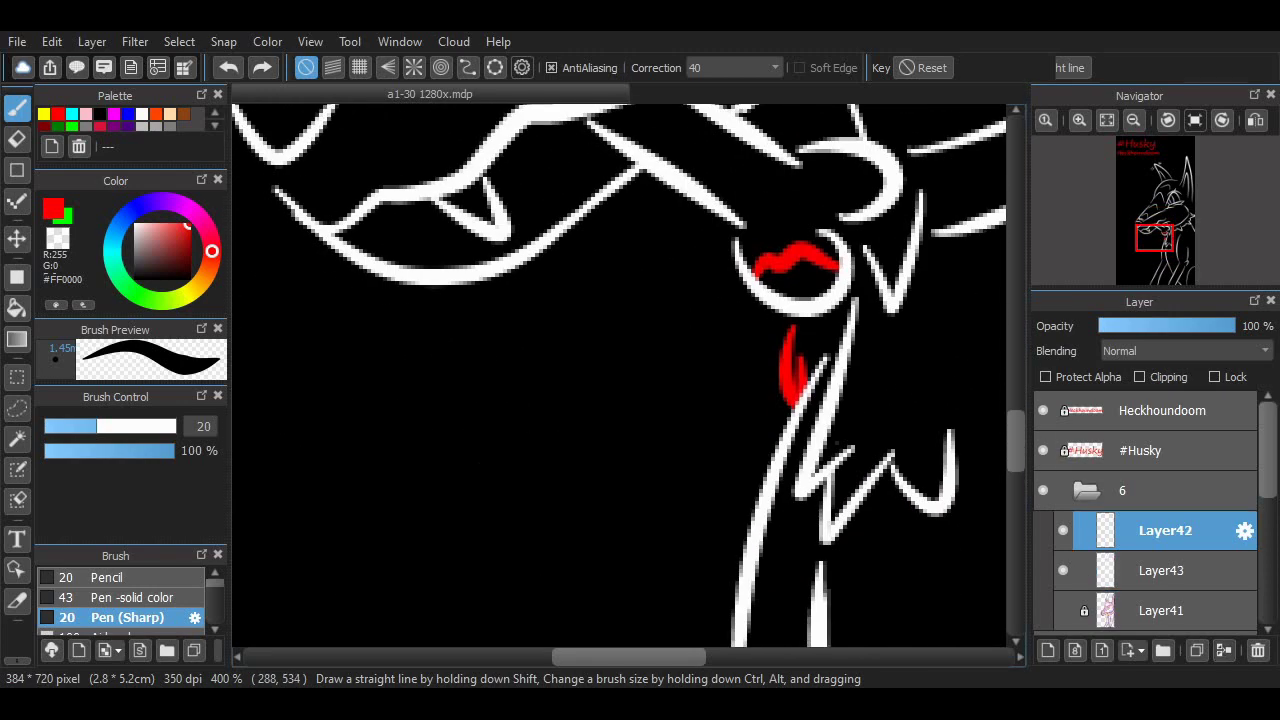
drag(777, 306, 791, 425)
key(ctrl+z)
drag(778, 290, 789, 414)
scroll(914, 440, up, 5)
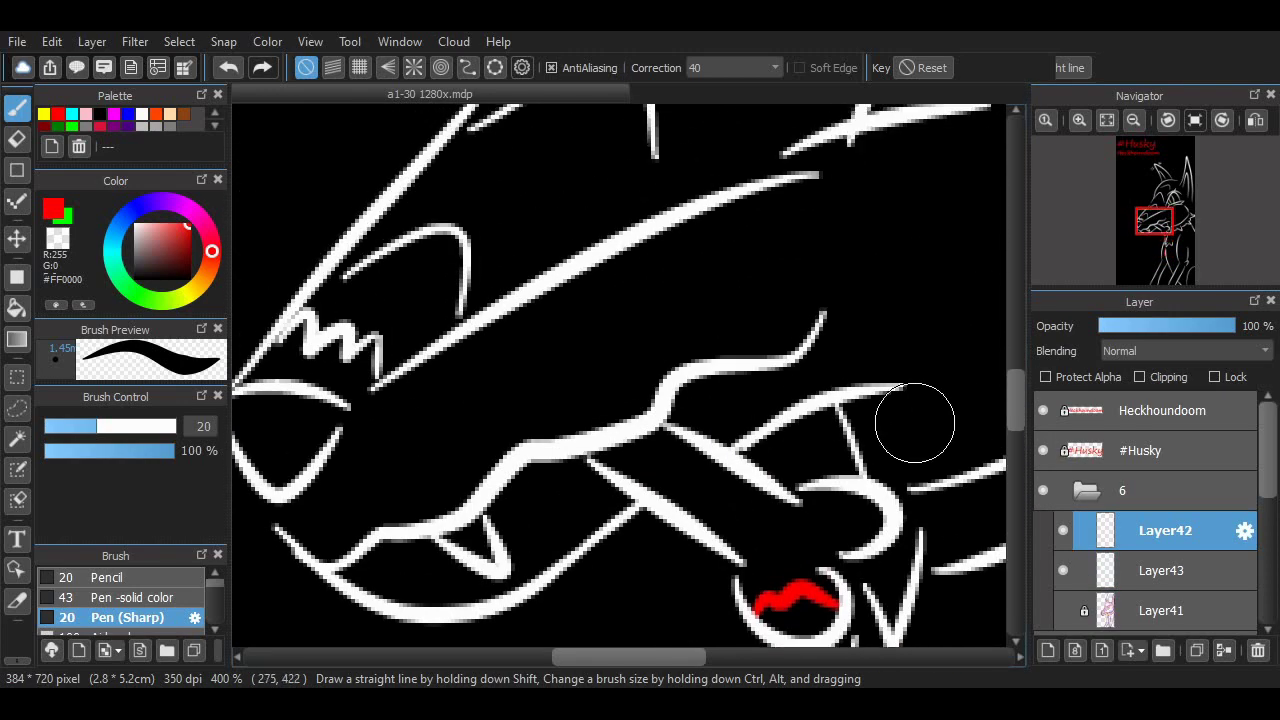
key(ctrl+z)
key(ctrl+z)
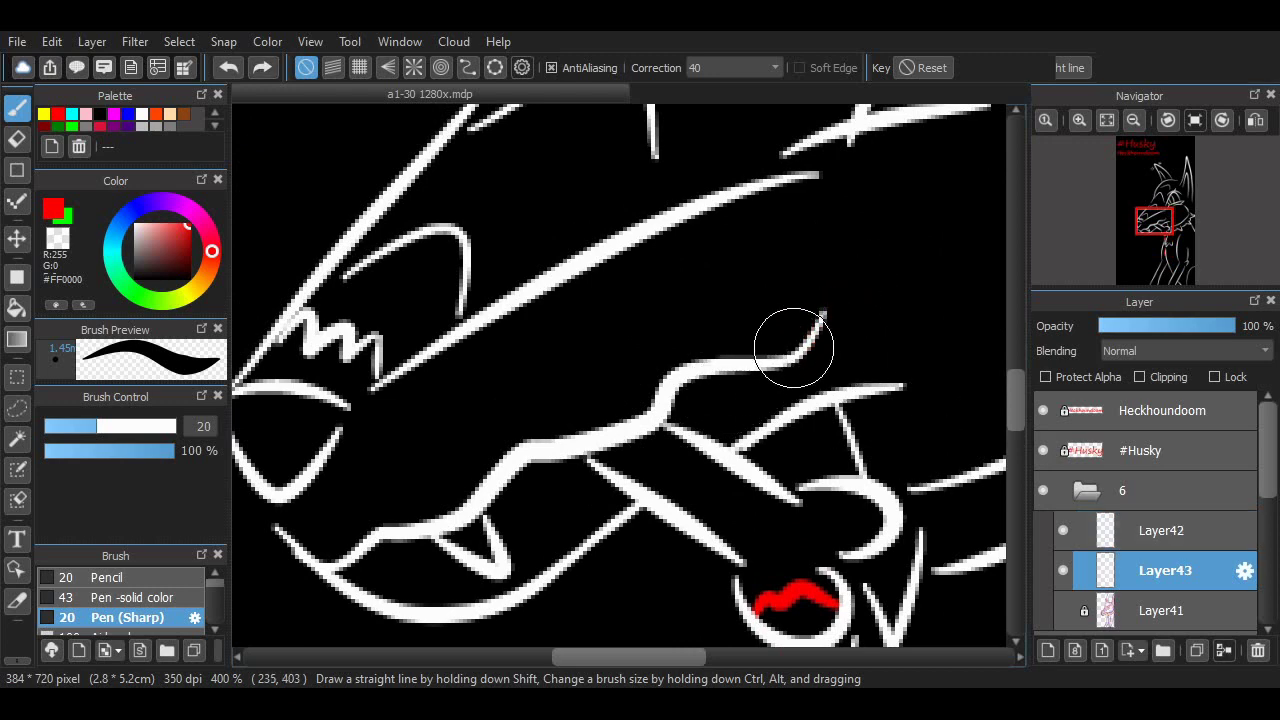
Paint a tapered red stroke rising from the corner of the mouth.
mouse_move(792, 348)
mouse_down()
mouse_move(866, 232)
mouse_move(860, 250)
mouse_up()
key(ctrl+z)
key(ctrl+z)
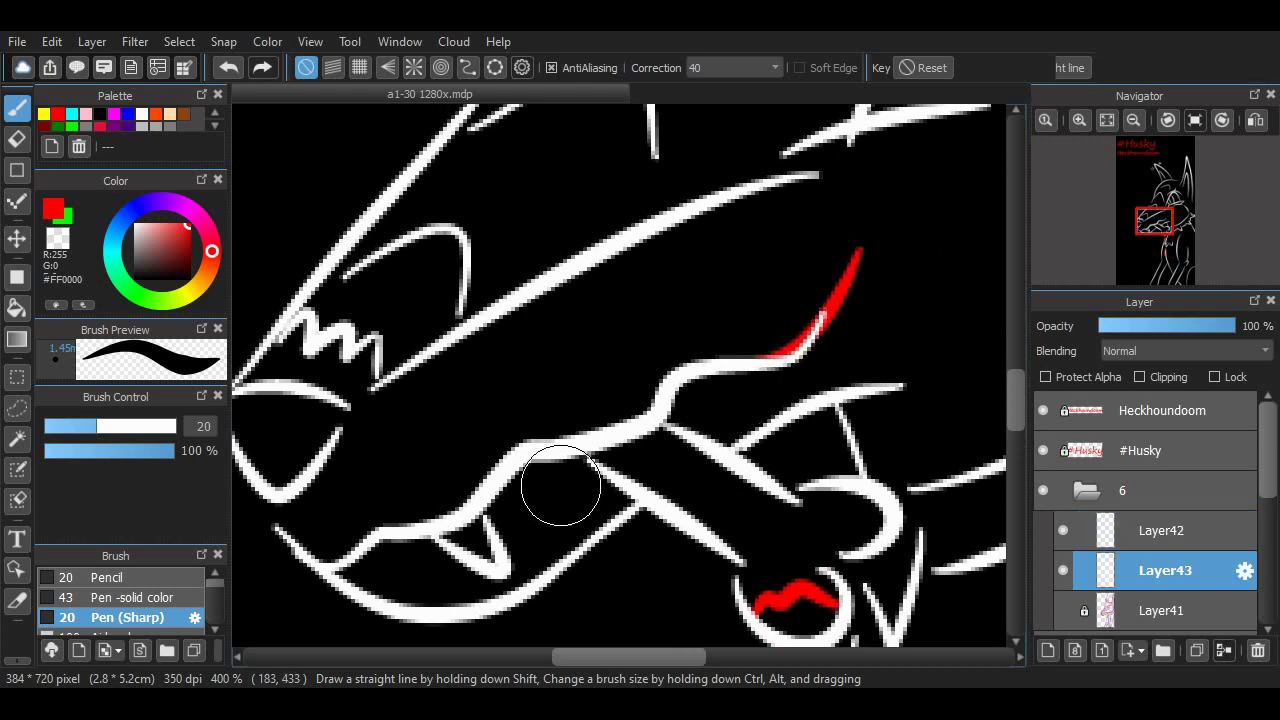
key(ctrl+z)
mouse_move(536, 468)
mouse_down()
mouse_move(580, 534)
mouse_move(571, 466)
mouse_move(600, 455)
mouse_up()
key(ctrl+z)
key(ctrl+z)
key(ctrl+z)
Try curved red strokes inside the eye along the edge of the pupil.
drag(1153, 220, 1163, 204)
click(695, 250)
key(ctrl+z)
drag(703, 264, 742, 352)
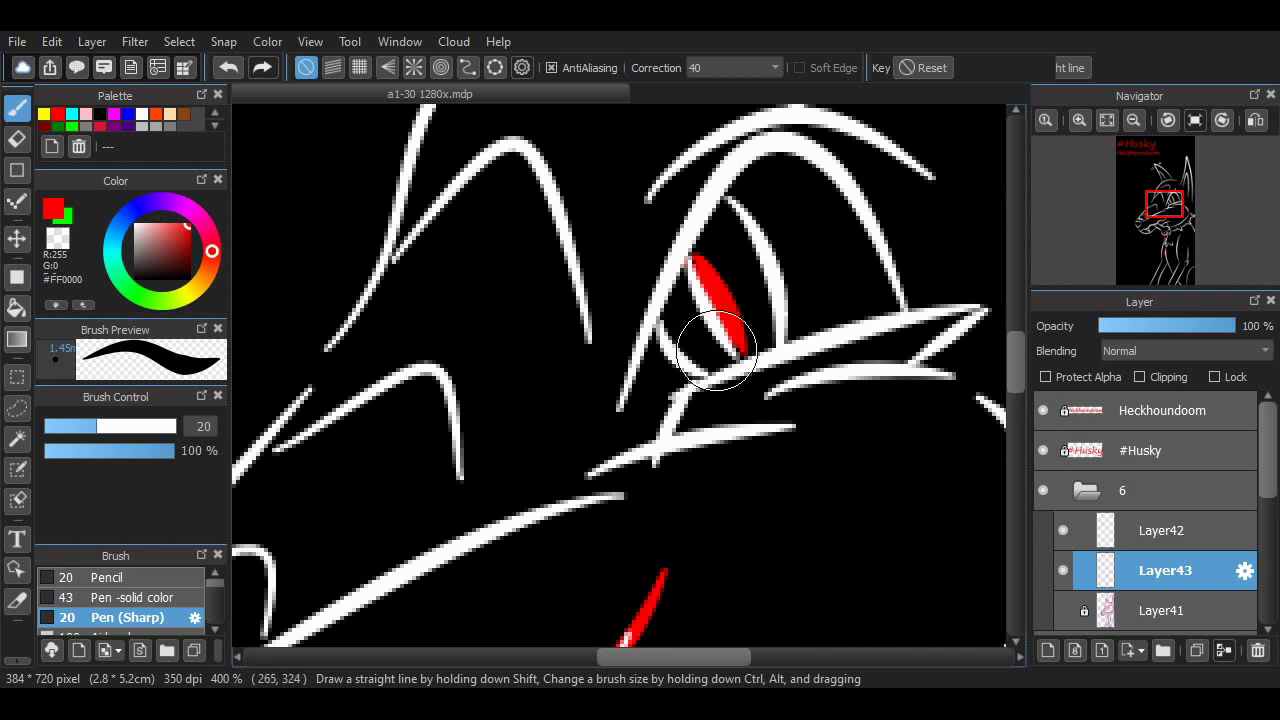
drag(985, 355, 955, 440)
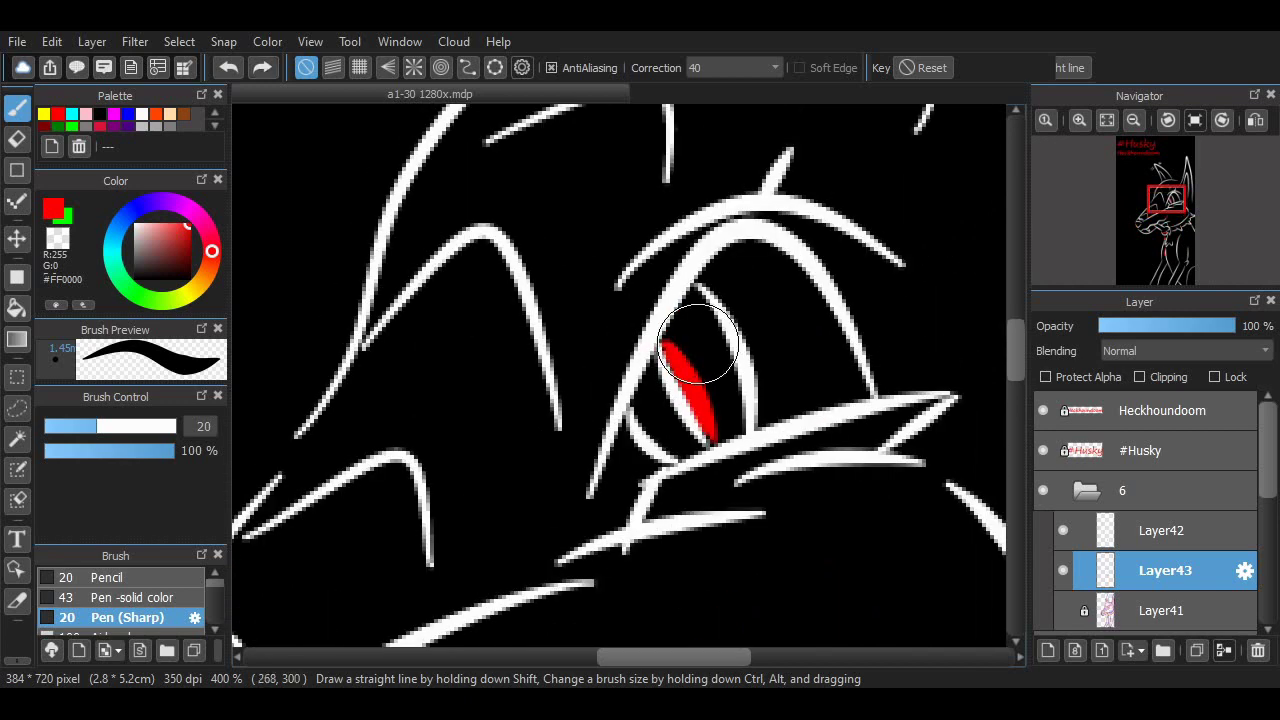
key(ctrl+z)
key(ctrl+z)
click(662, 342)
drag(662, 342, 700, 440)
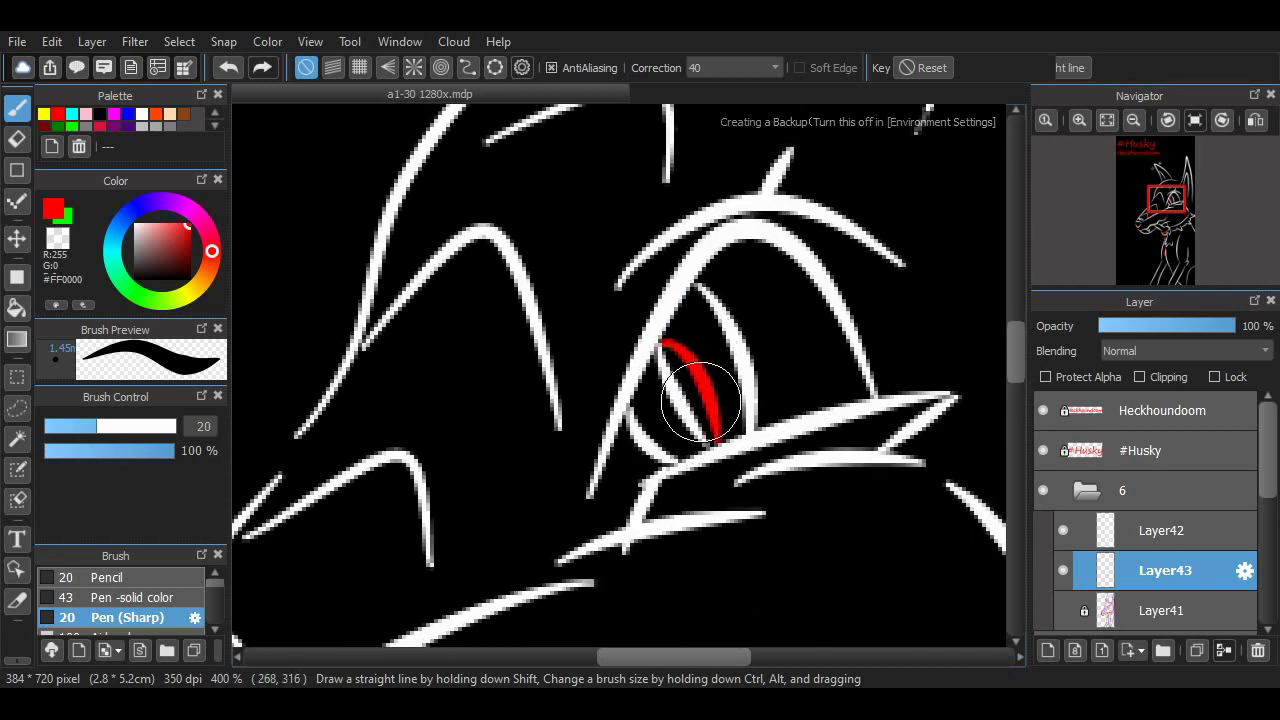
key(ctrl+z)
Paint short red accents along the lash above the brow and the short line at the eye's inner corner.
drag(660, 530, 645, 515)
key(ctrl+z)
drag(790, 152, 787, 183)
key(ctrl+z)
key(ctrl+y)
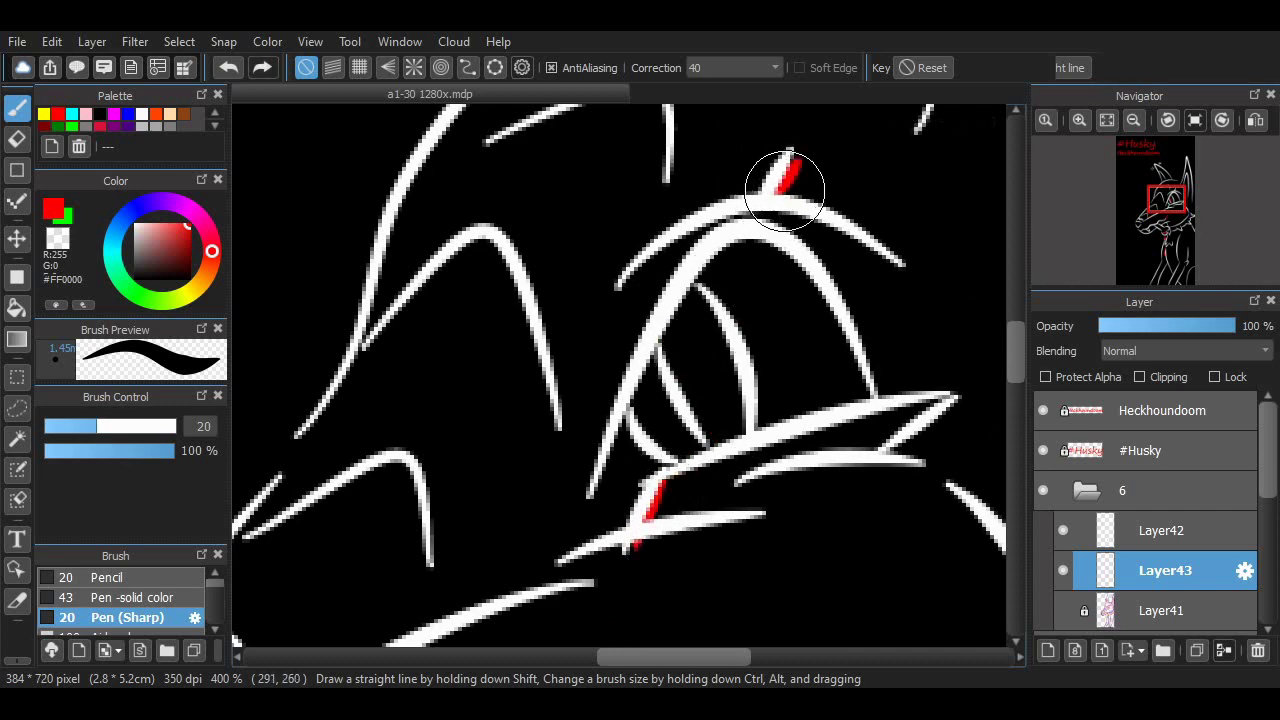
key(ctrl+z)
key(ctrl+y)
key(ctrl+z)
key(ctrl+y)
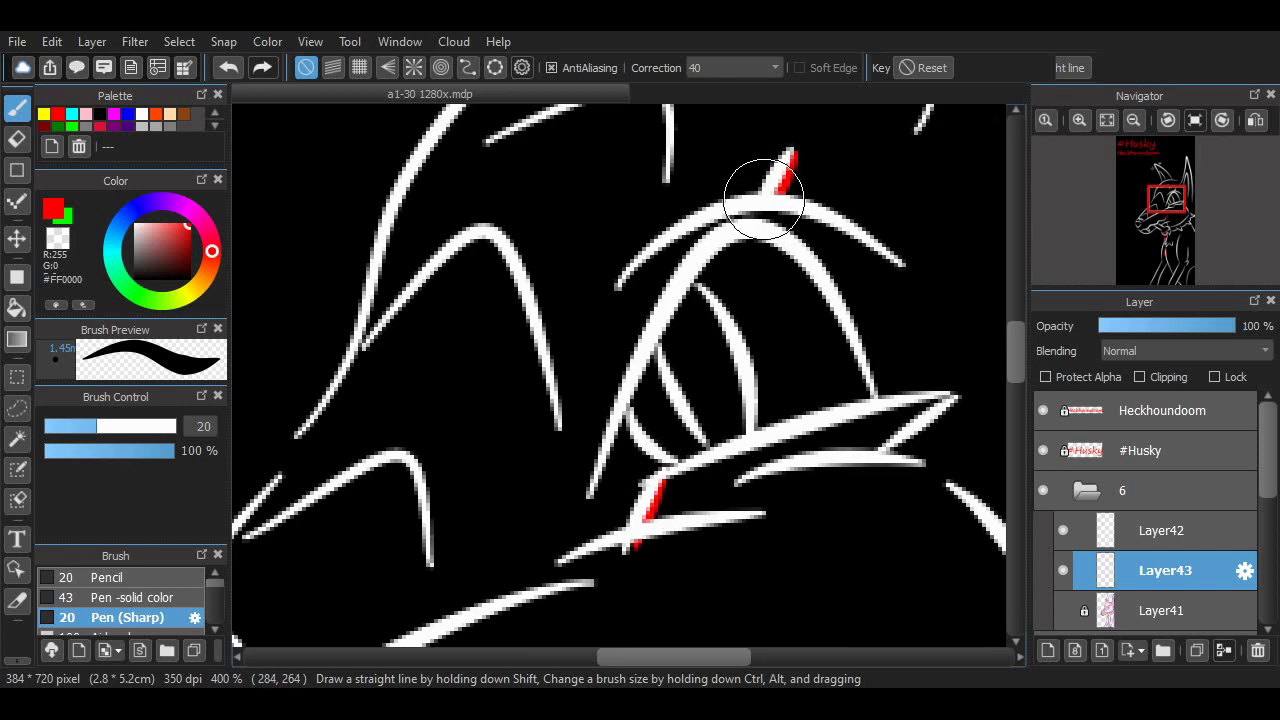
Try red accent strokes on both ears.
scroll(766, 194, up, 10)
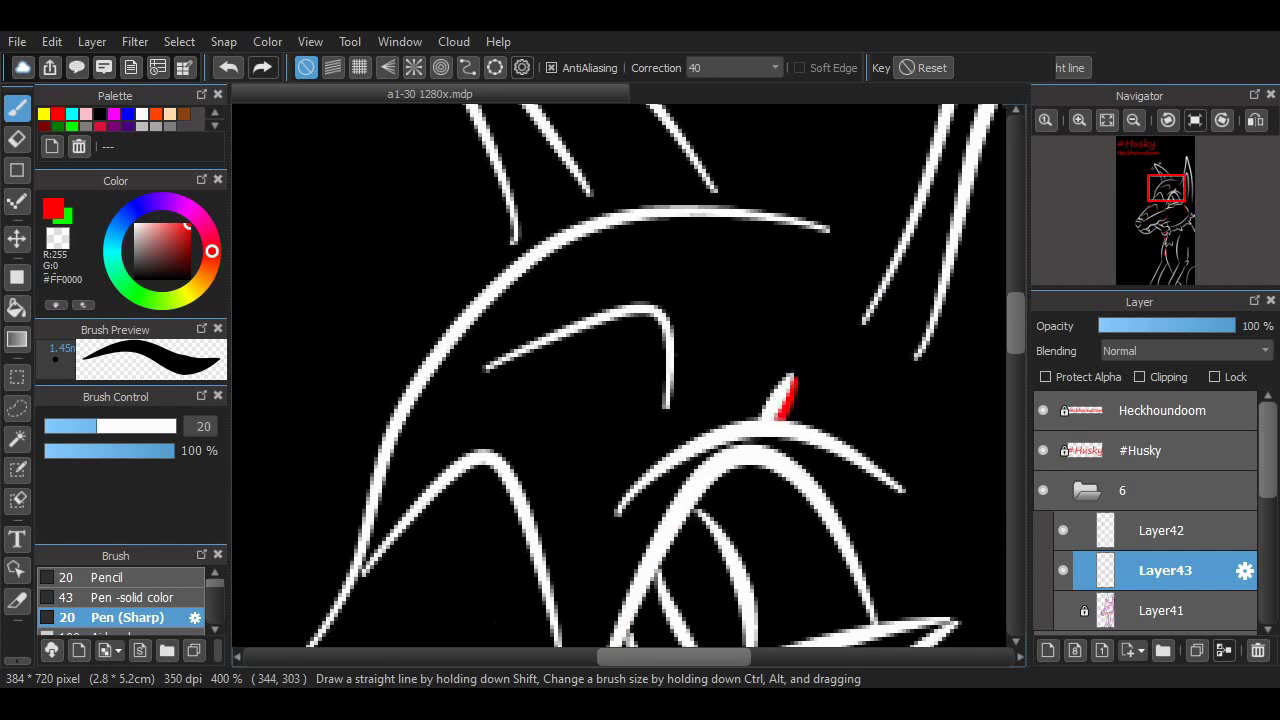
drag(480, 500, 543, 400)
key(ctrl+z)
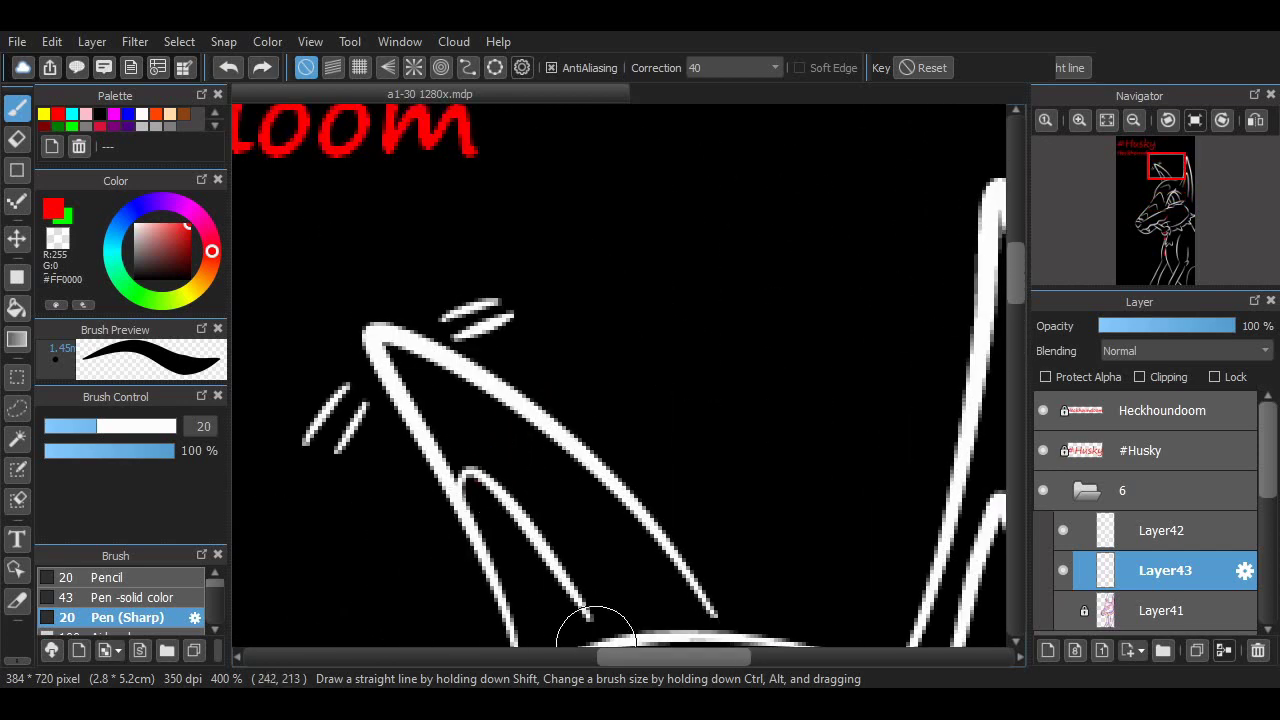
scroll(814, 451, down, 5)
scroll(958, 290, right, 3)
drag(822, 196, 849, 270)
key(ctrl+z)
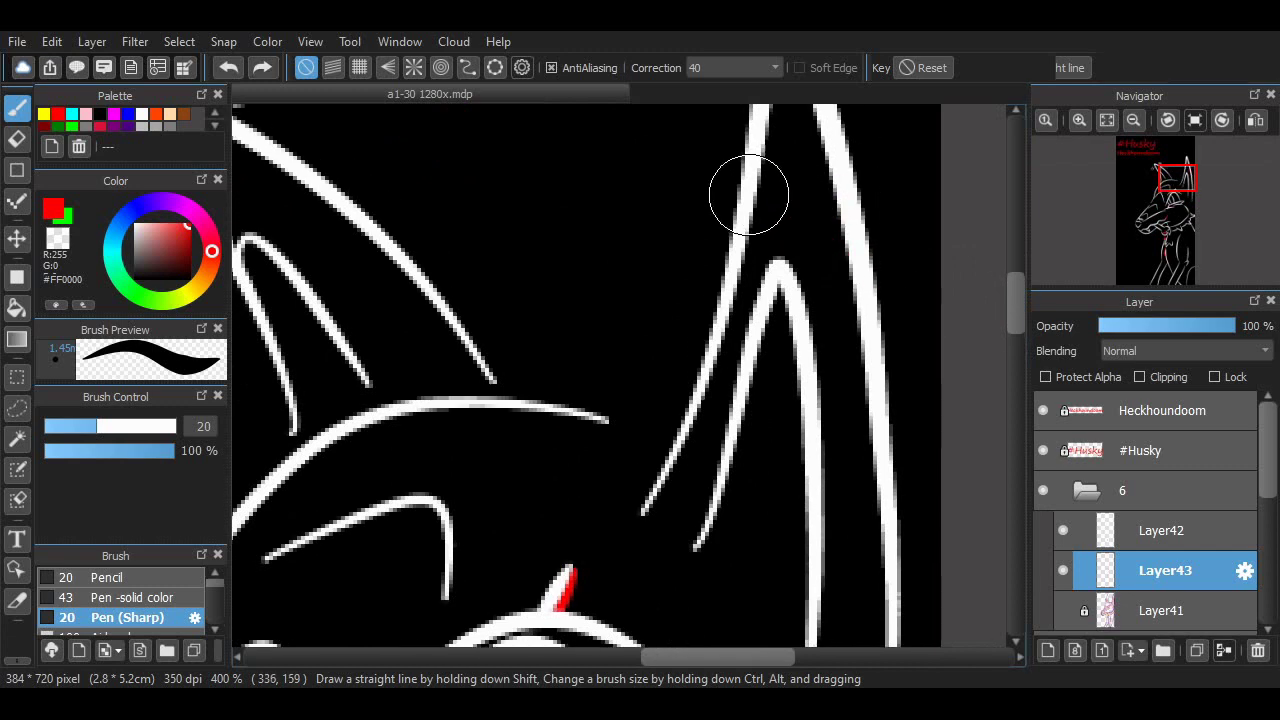
key(ctrl+0)
click(1079, 120)
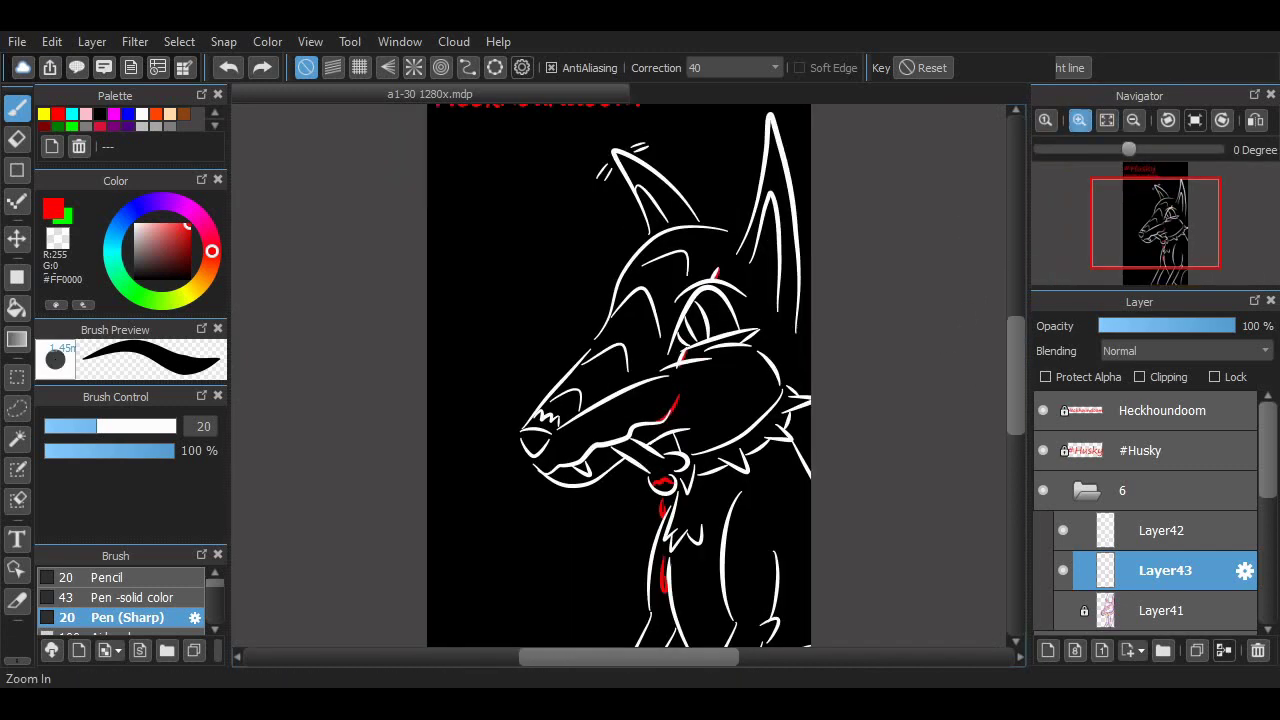
click(1079, 120)
click(1079, 120)
scroll(619, 376, down, 5)
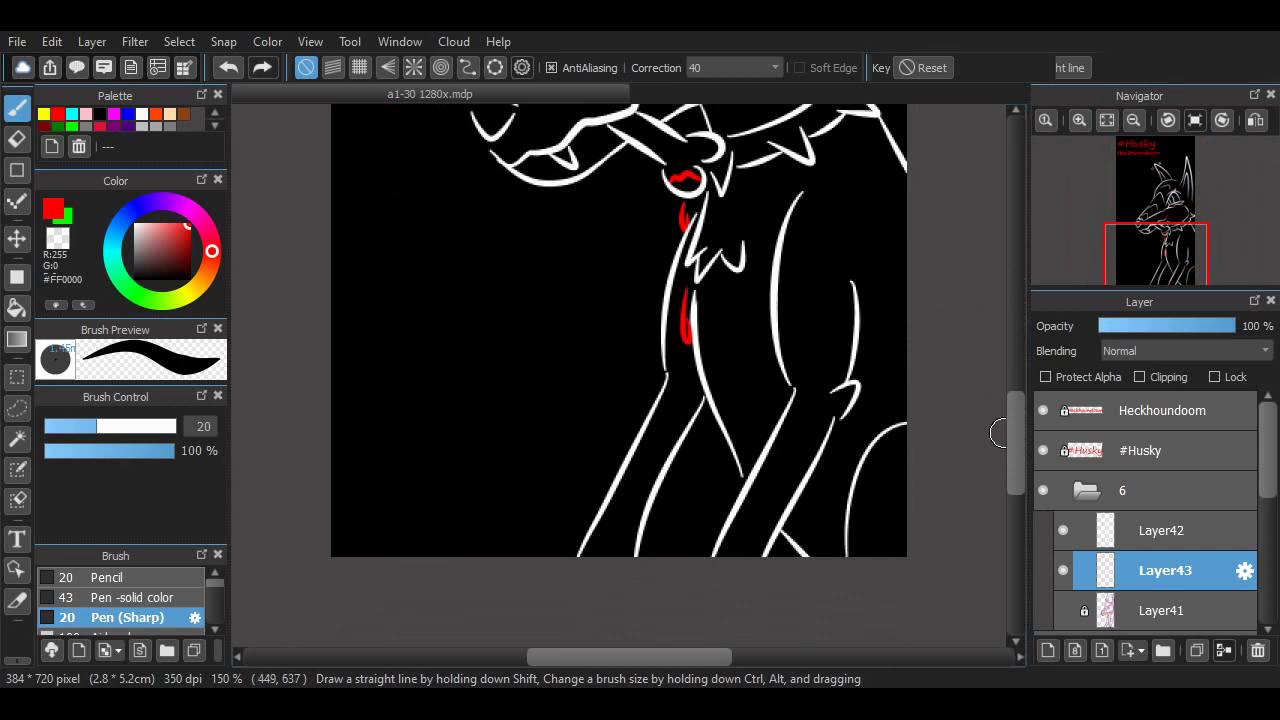
Sample white (#FFFFFF) from the line art as the brush colour for work around the collar.
scroll(619, 376, up, 5)
scroll(906, 391, down, 3)
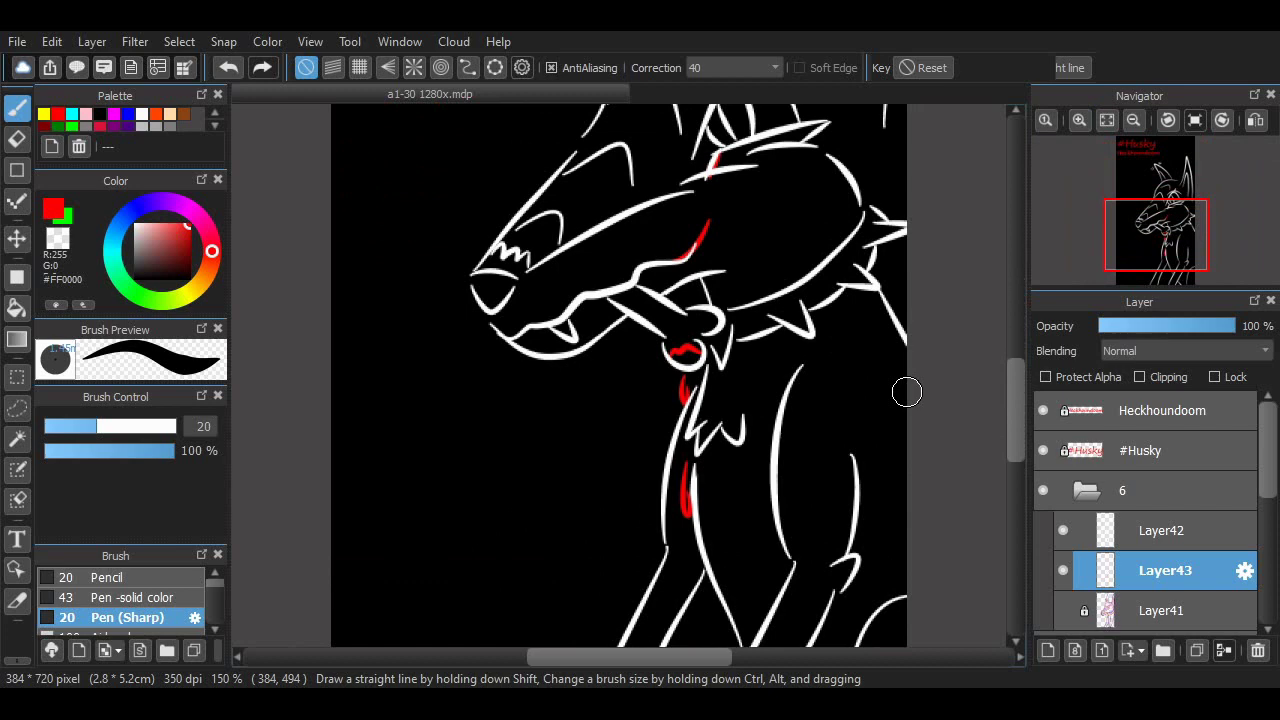
alt+click(600, 290)
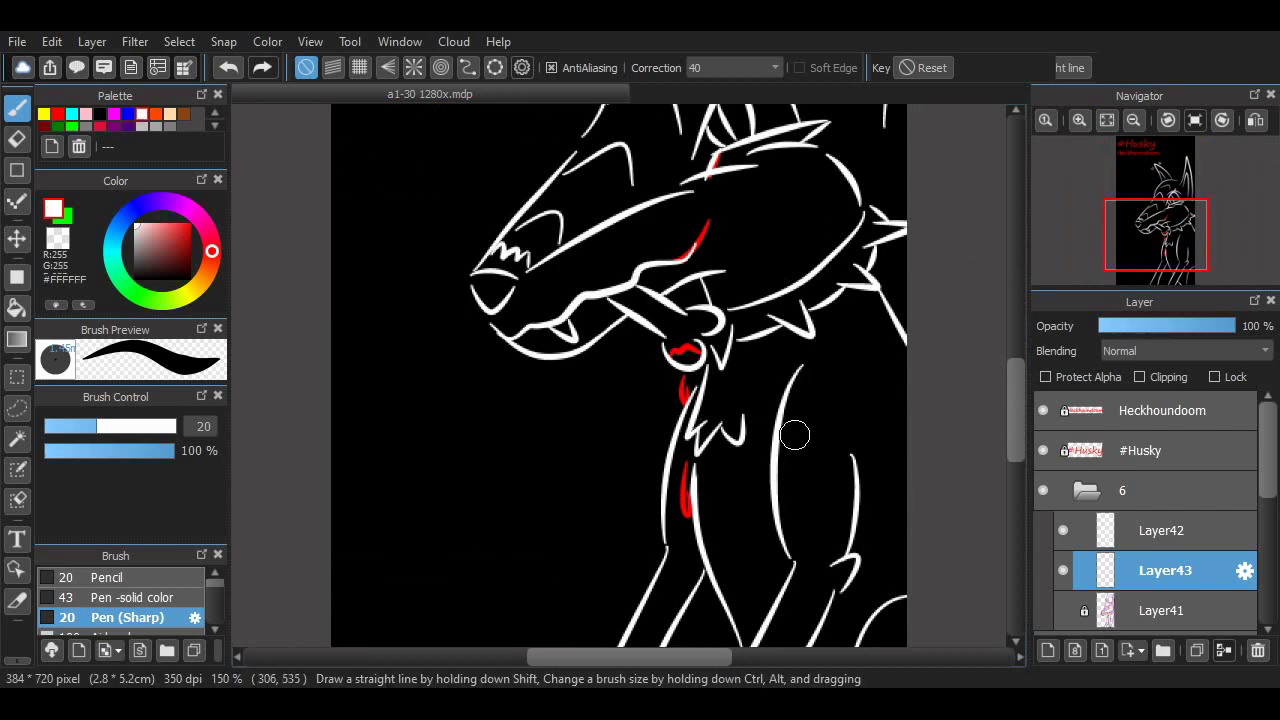
click(1079, 119)
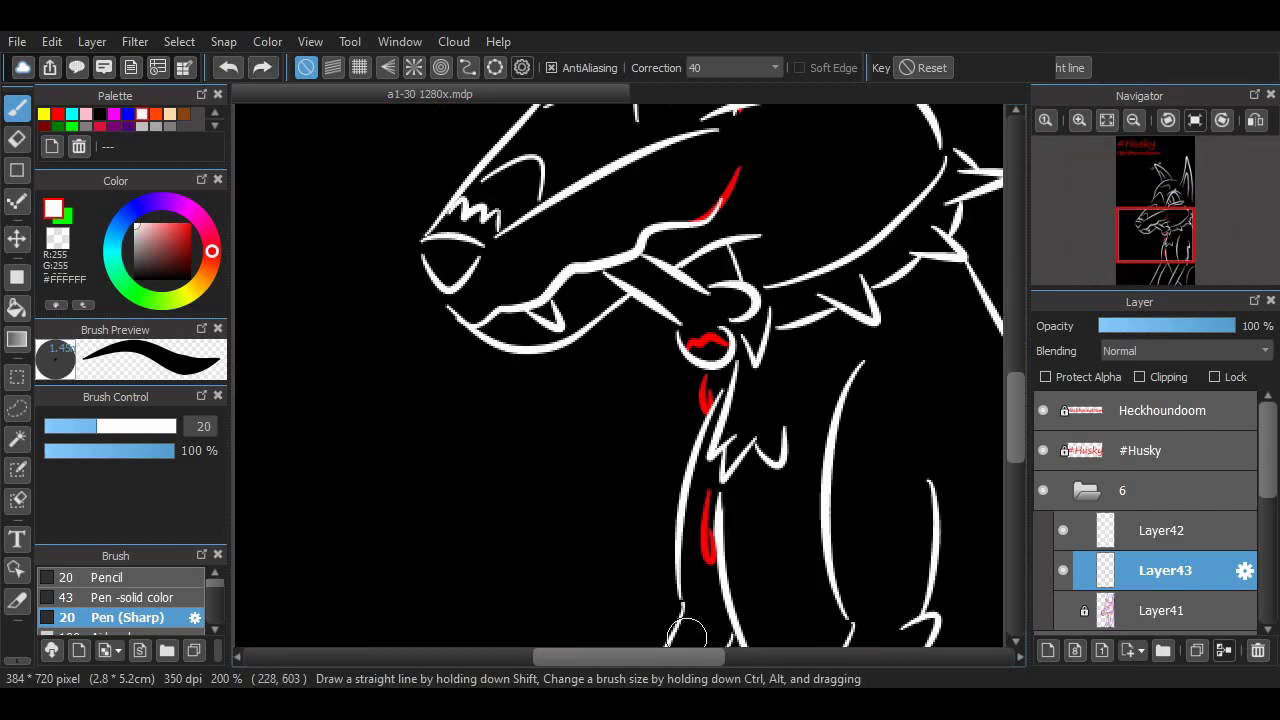
scroll(697, 500, right, 3)
scroll(765, 282, down, 2)
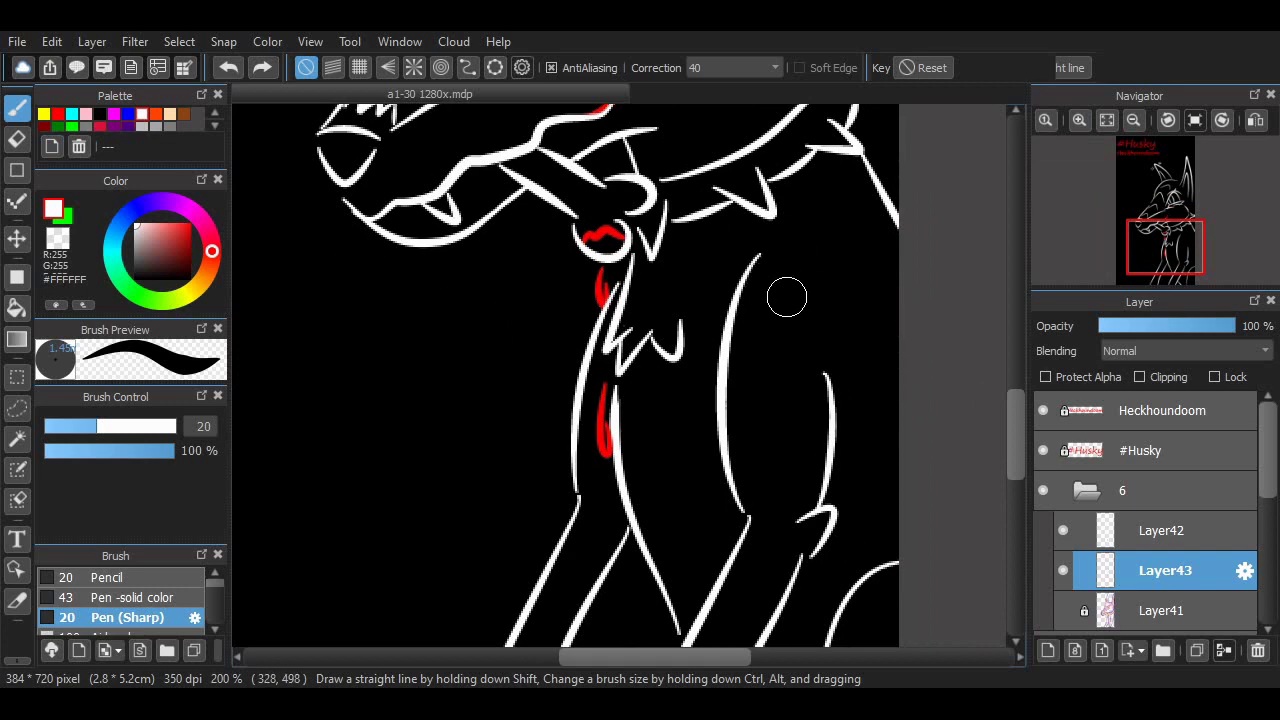
Try a short white stroke on the shoulder just below the spiked collar.
mouse_move(787, 297)
mouse_down()
mouse_move(838, 337)
mouse_move(843, 262)
mouse_up()
key(ctrl+z)
key(ctrl+z)
scroll(979, 380, up, 5)
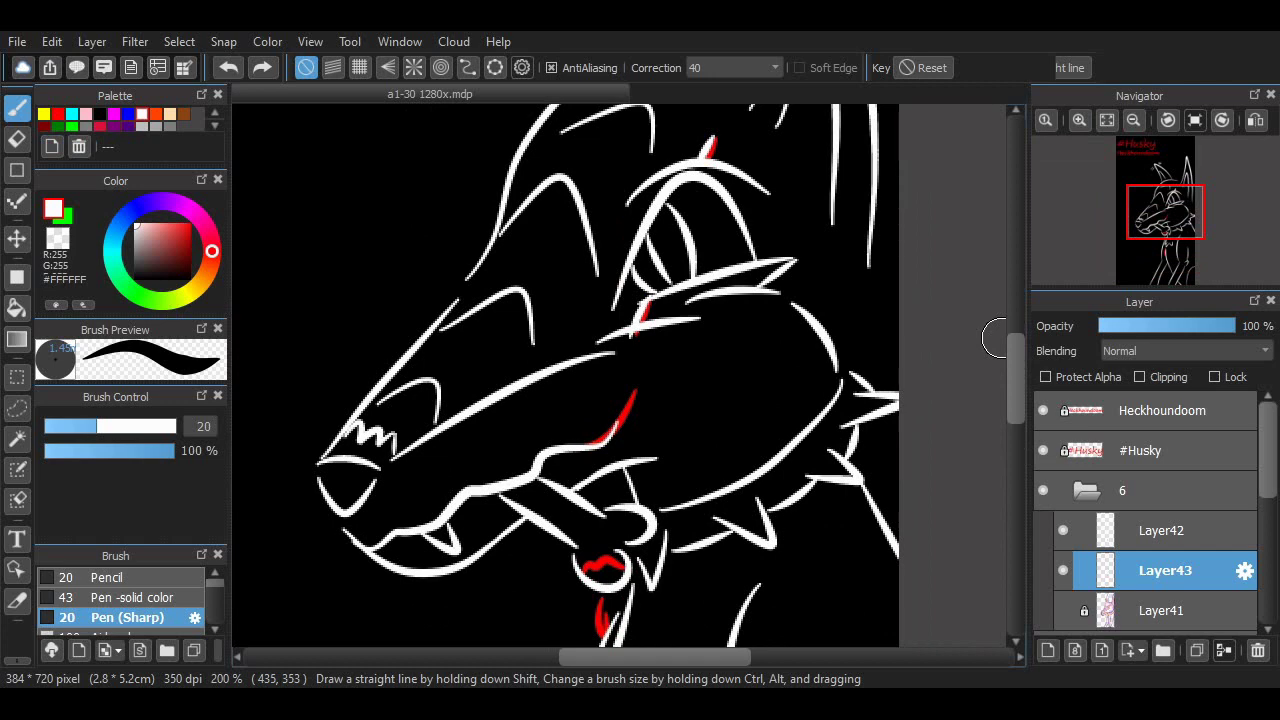
scroll(898, 346, down, 5)
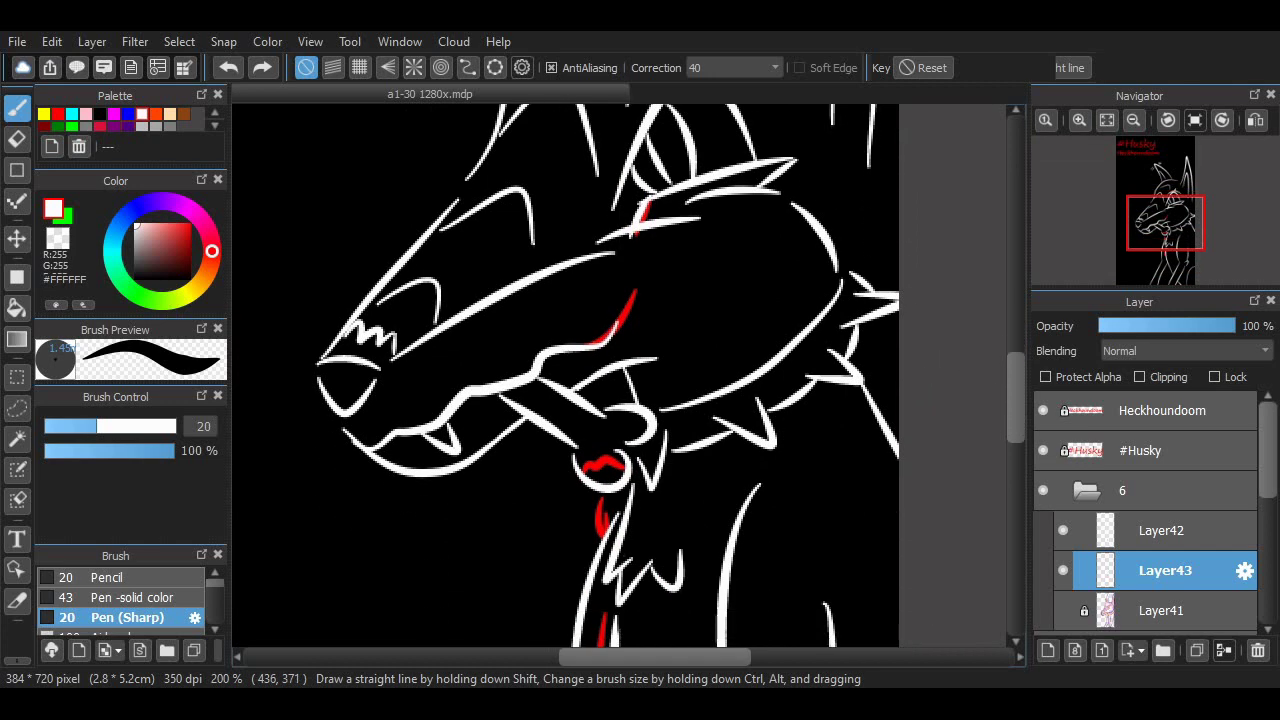
scroll(784, 420, up, 3)
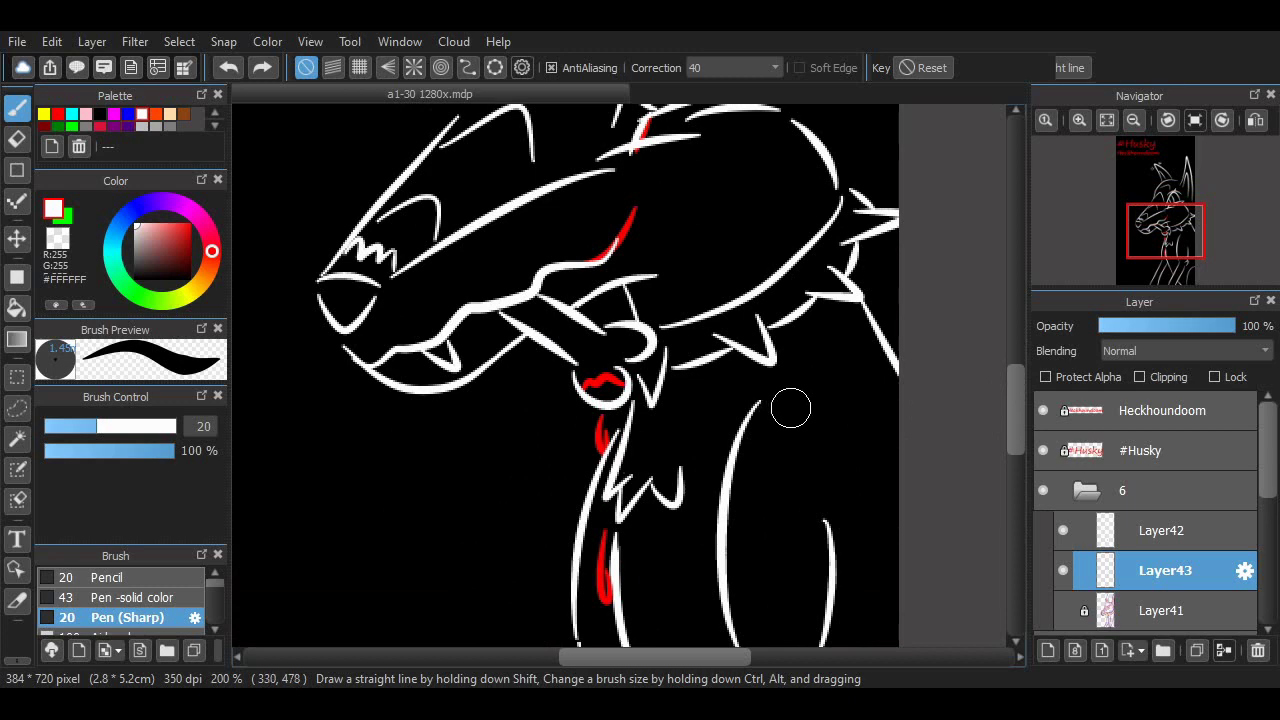
Try a curved shoulder arc and a straight line along the inside of the upper front leg.
drag(792, 388, 835, 440)
key(ctrl+z)
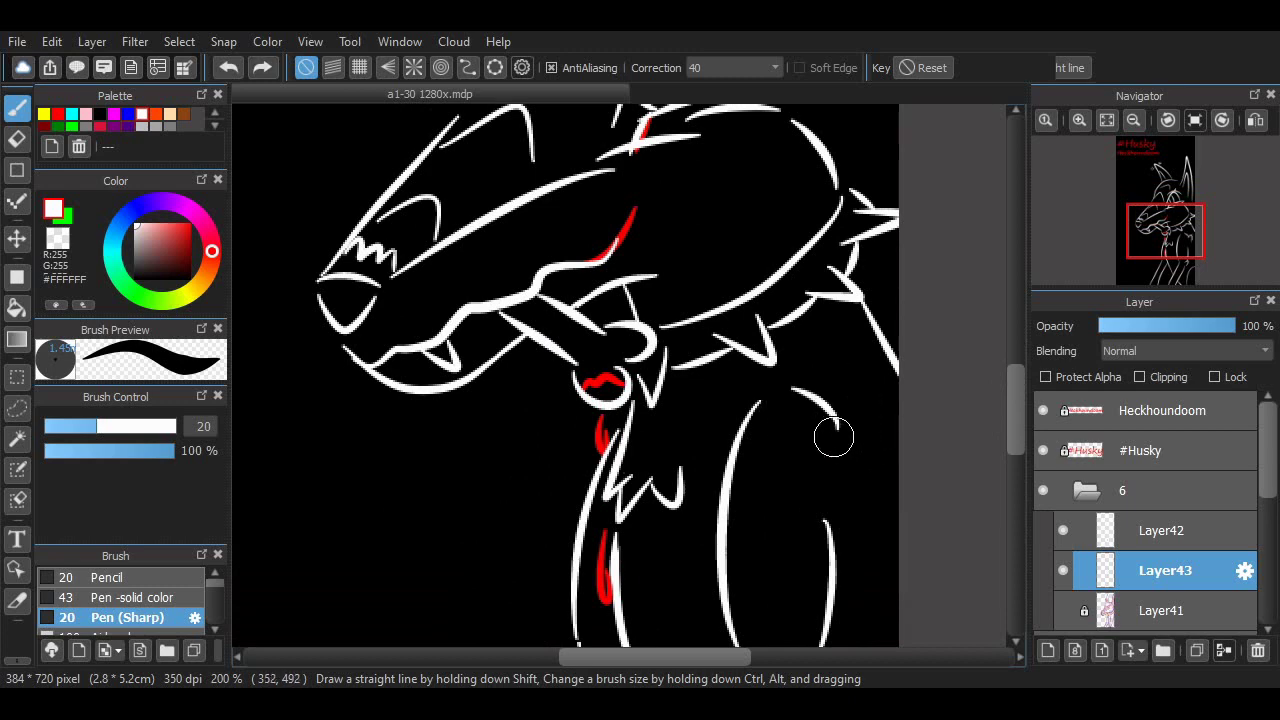
key(ctrl+y)
key(ctrl+z)
key(ctrl+y)
key(ctrl+z)
key(ctrl+y)
key(ctrl+z)
drag(750, 458, 776, 555)
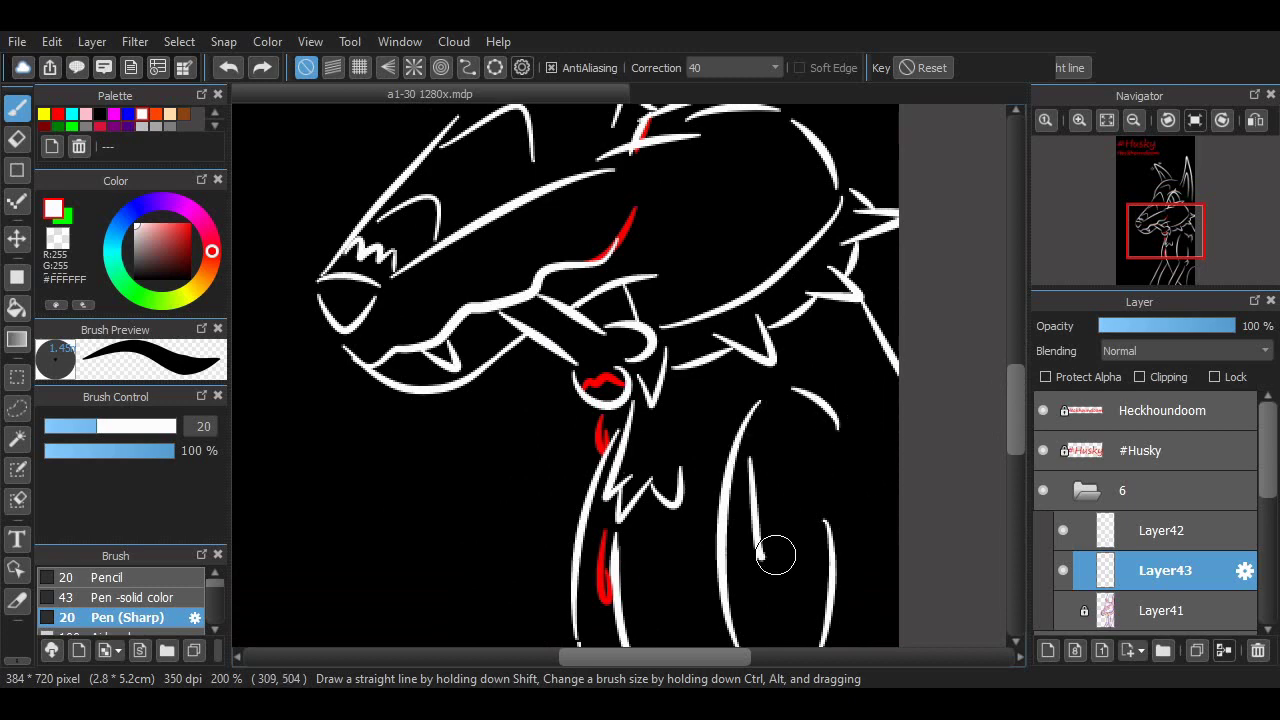
key(ctrl+z)
key(ctrl+z)
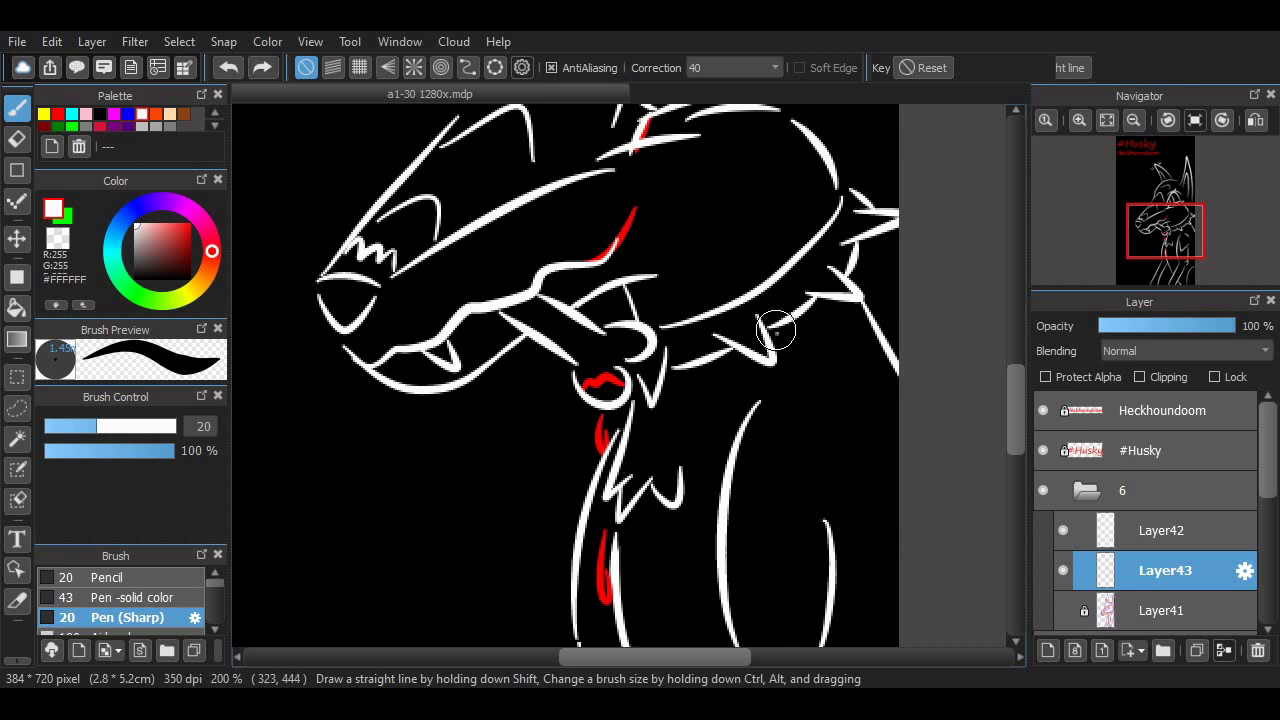
Draw a pointed triangular tag on the shoulder, hanging from the collar by a short line.
key(ctrl+y)
key(ctrl+z)
key(ctrl+y)
mouse_move(776, 412)
mouse_down()
mouse_move(813, 407)
mouse_move(850, 493)
mouse_up()
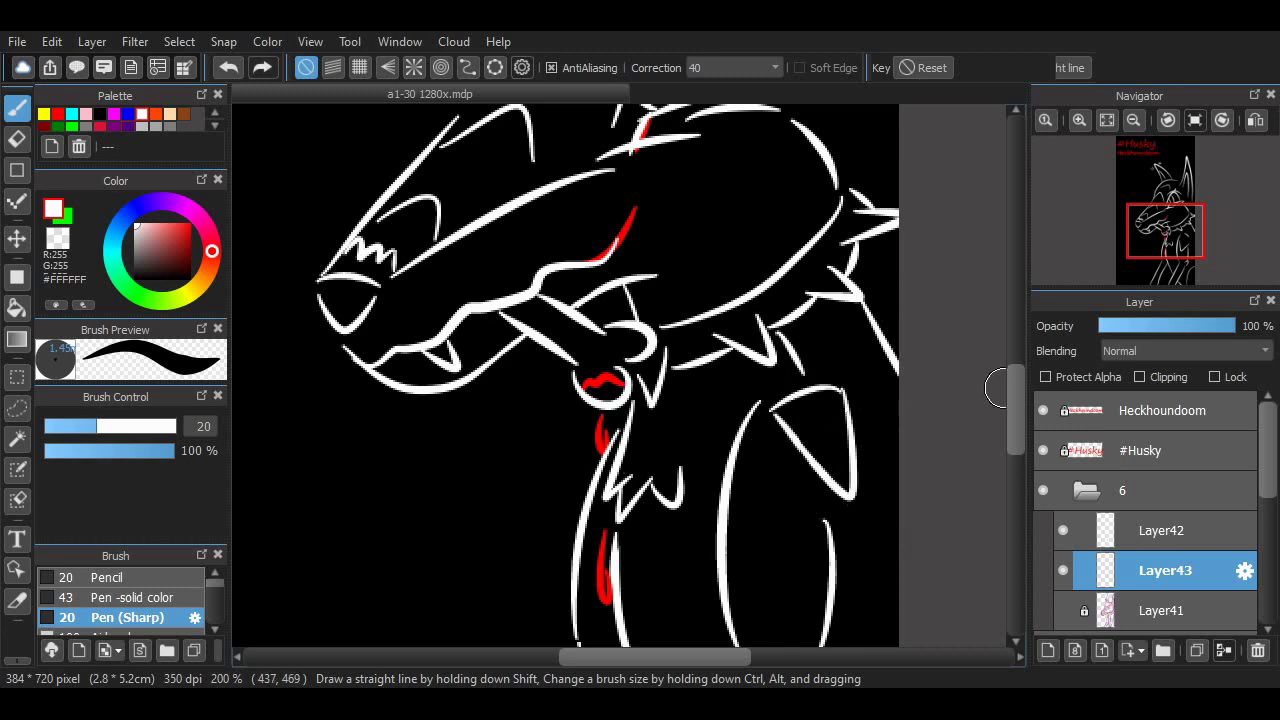
scroll(705, 308, down, 3)
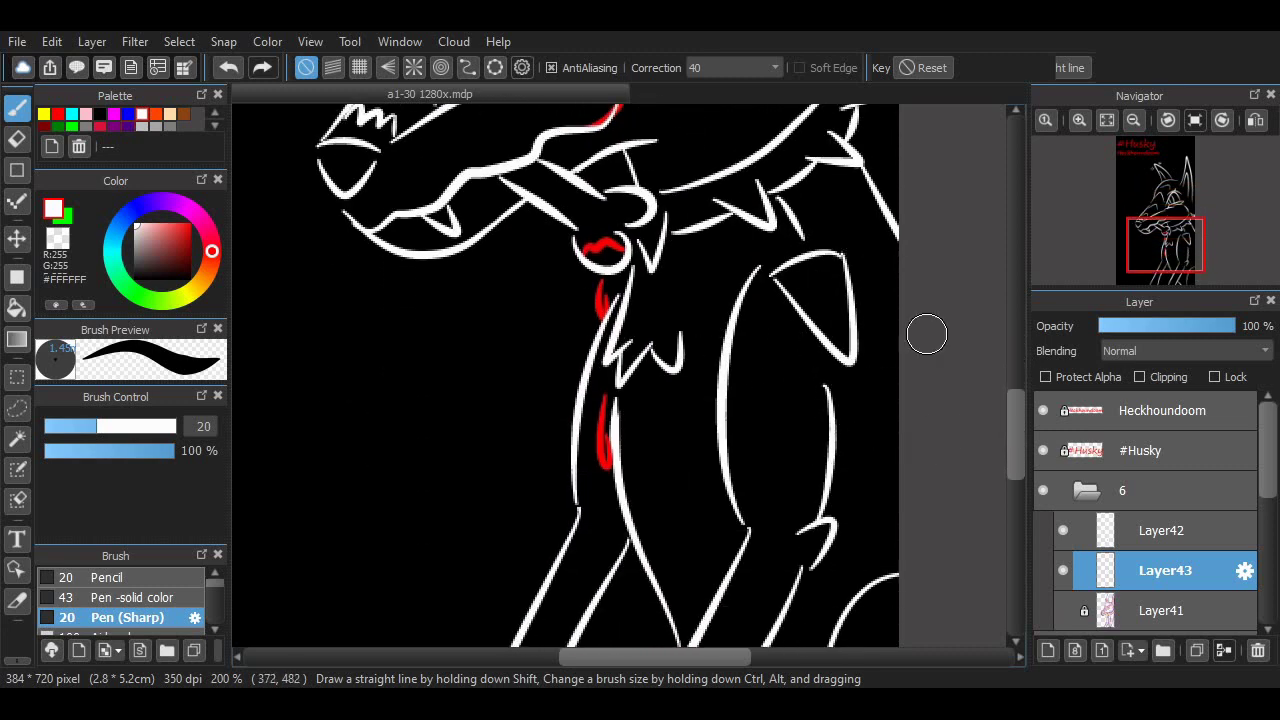
Redraw the line joining the near ear to the cheek and extend the top-of-head line to the ear.
scroll(926, 334, up, 10)
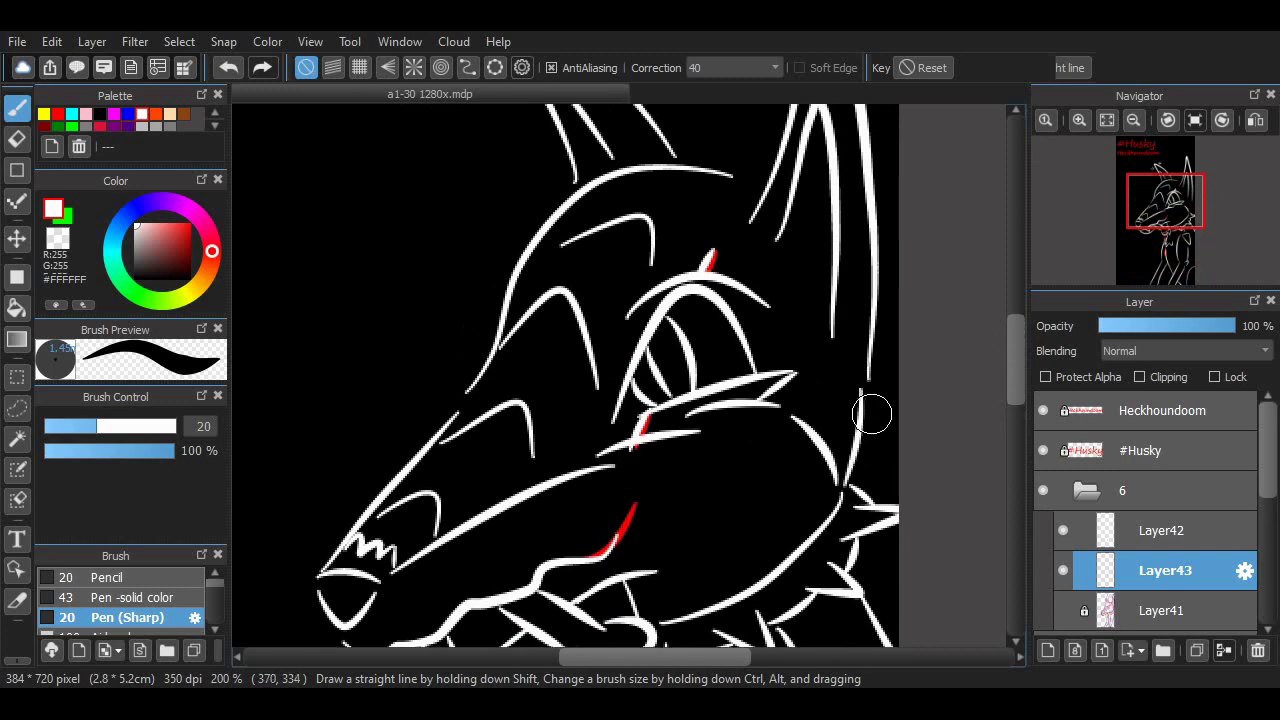
key(ctrl+z)
drag(729, 178, 762, 185)
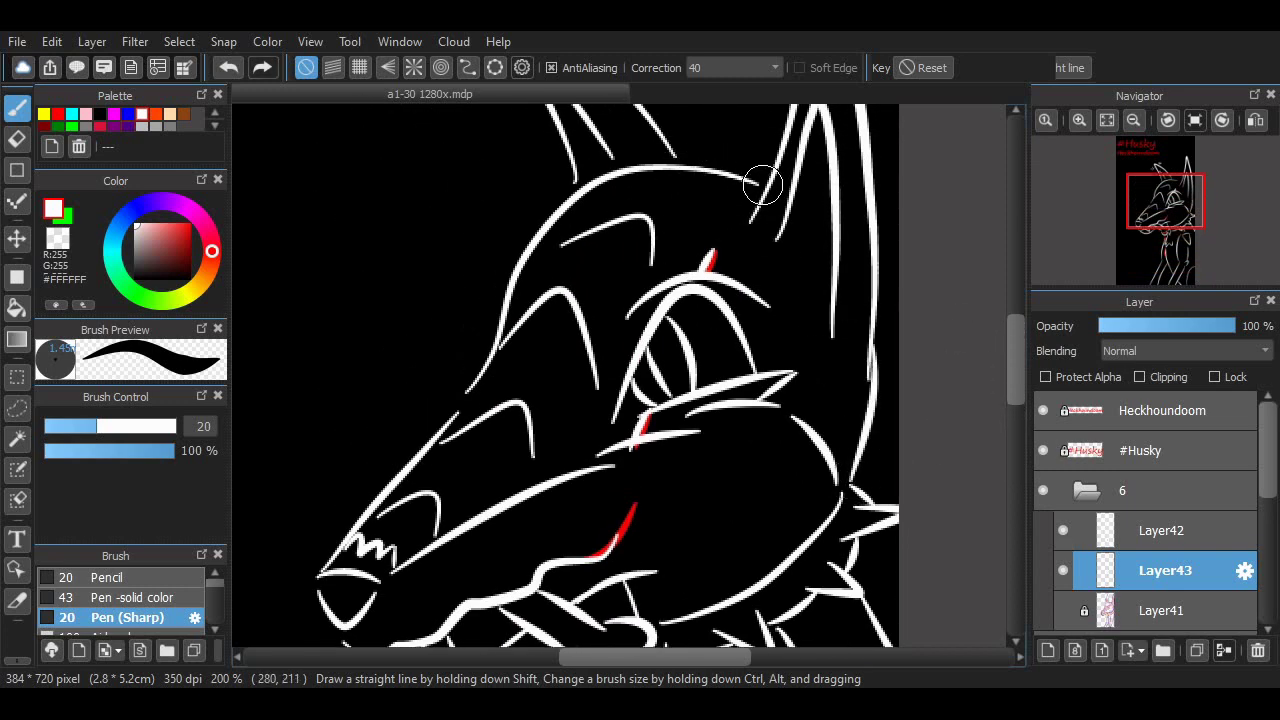
Draw a small loop on the upper edge of the hanging tag where its cord attaches.
scroll(997, 350, up, 6)
scroll(997, 350, down, 20)
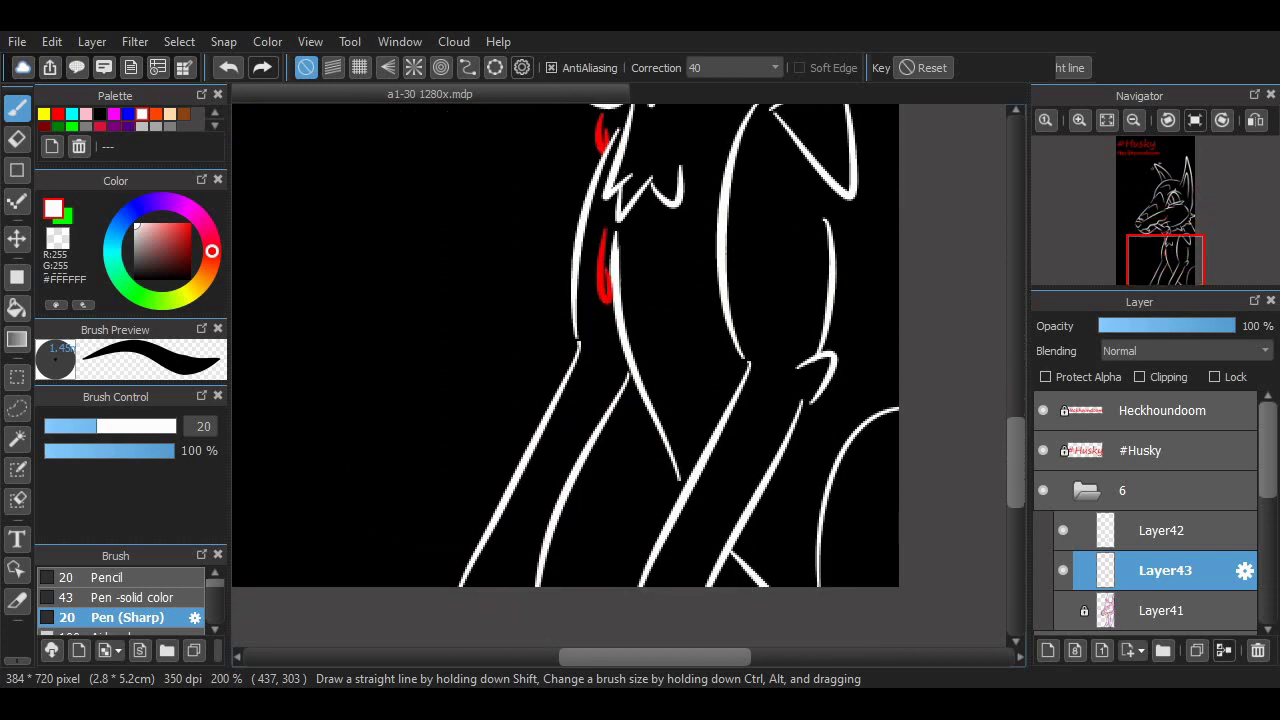
scroll(997, 350, up, 8)
scroll(1015, 420, down, 3)
scroll(900, 420, up, 6)
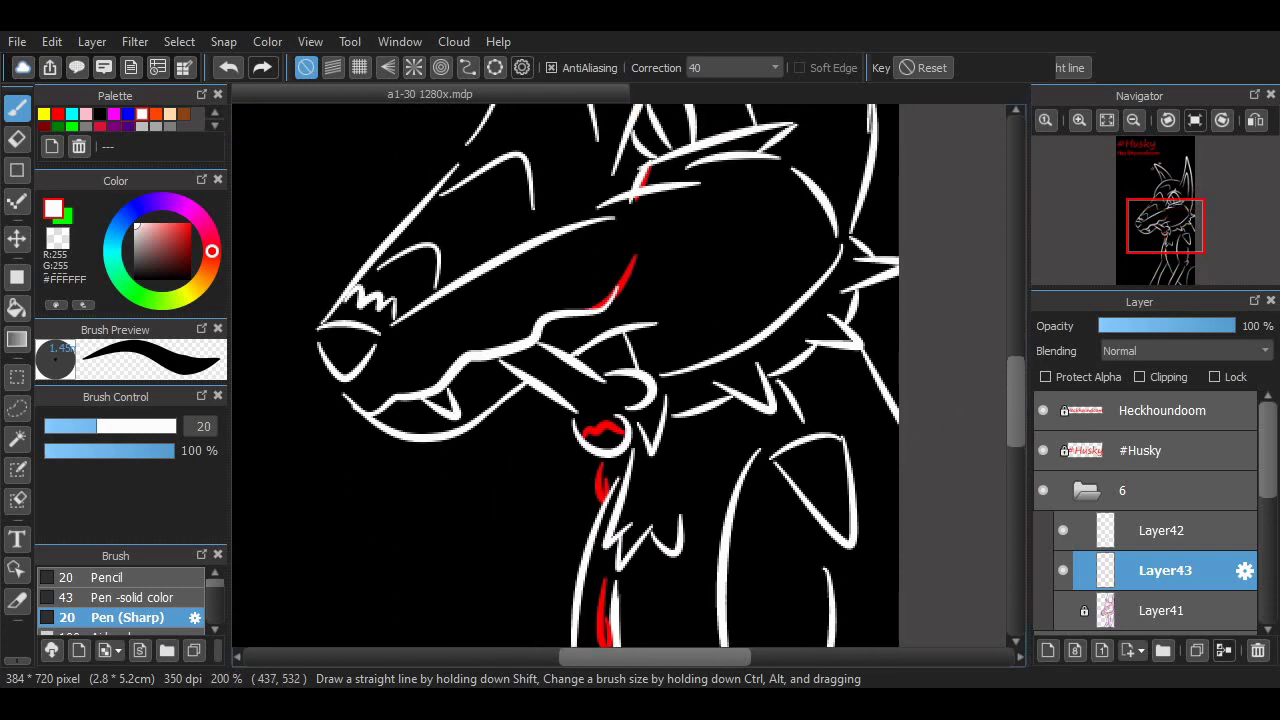
scroll(995, 350, up, 8)
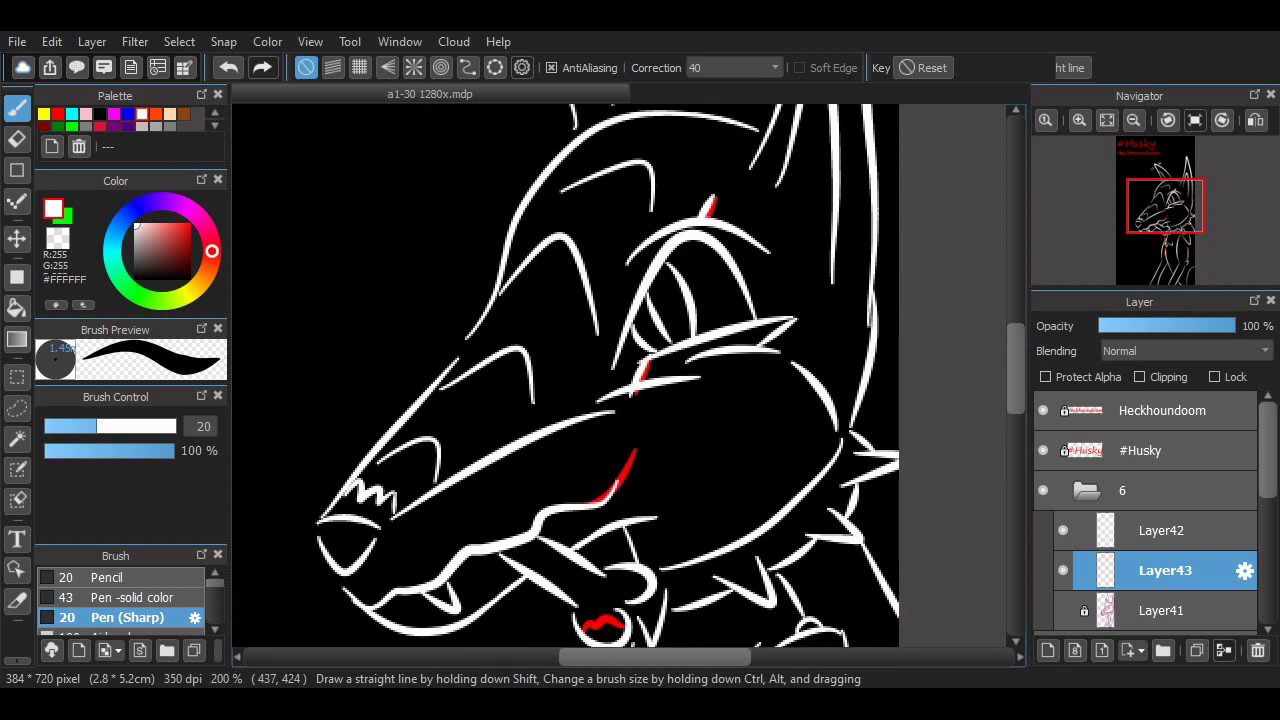
key(ctrl+0)
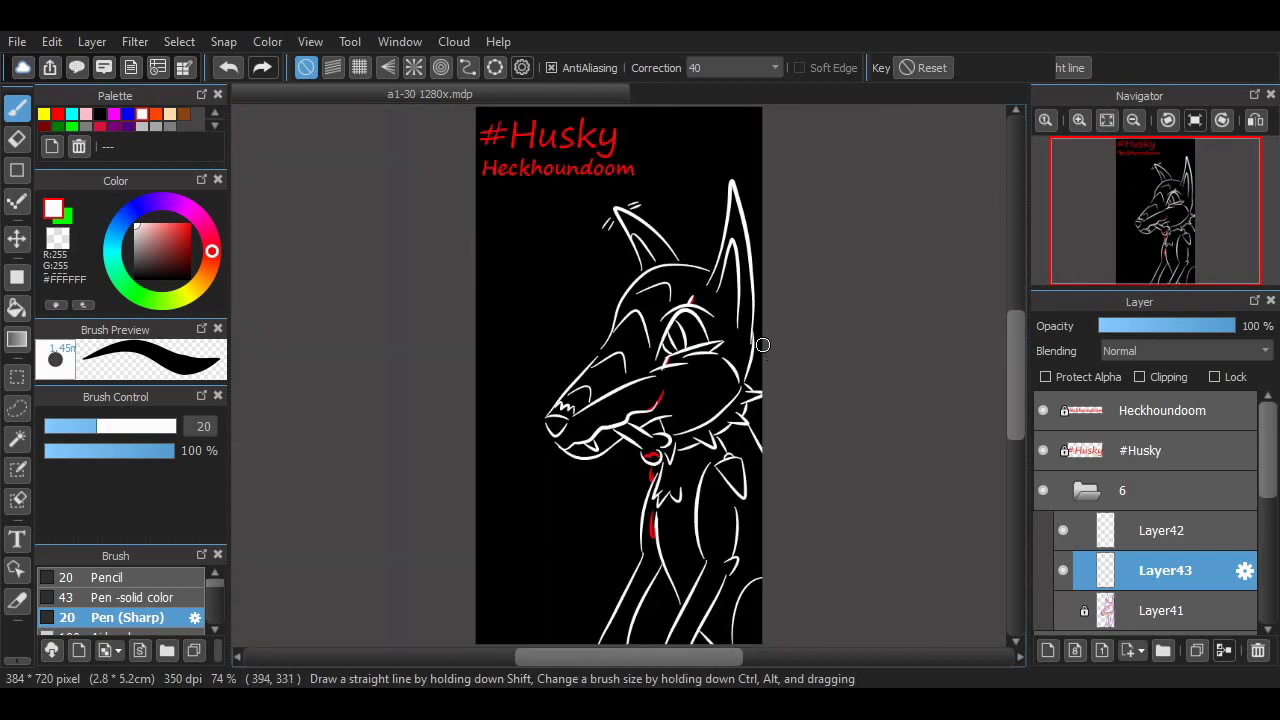
drag(676, 110, 709, 250)
key(ctrl+z)
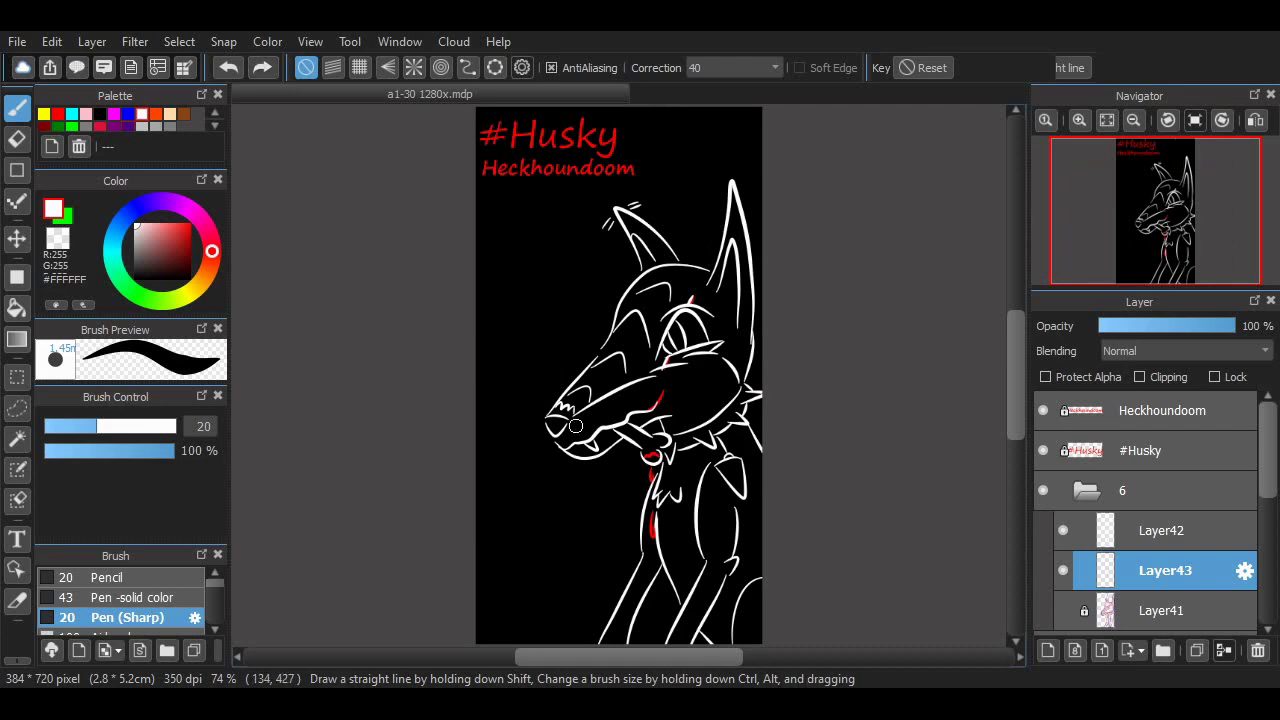
Add curved fur arcs between the existing ones along the muzzle and up the forehead.
click(1079, 120)
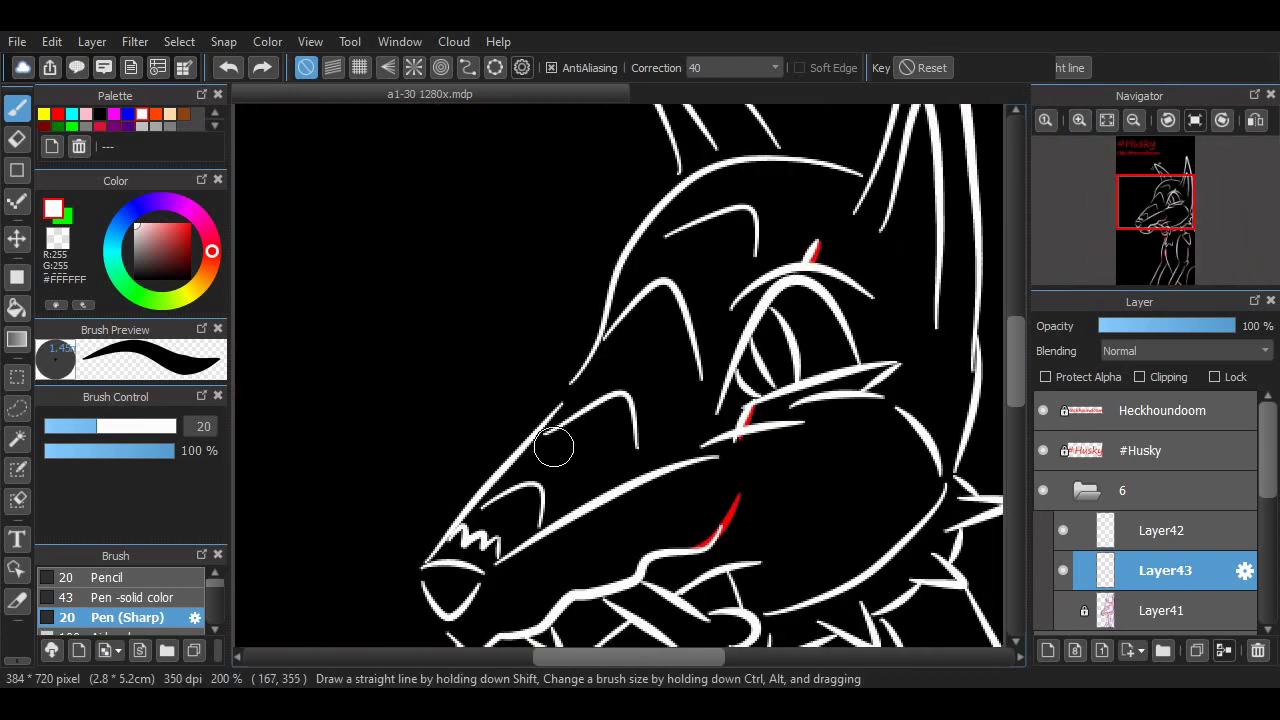
drag(545, 478, 590, 472)
key(ctrl+z)
mouse_move(600, 385)
mouse_down()
mouse_move(685, 340)
mouse_move(715, 250)
mouse_up()
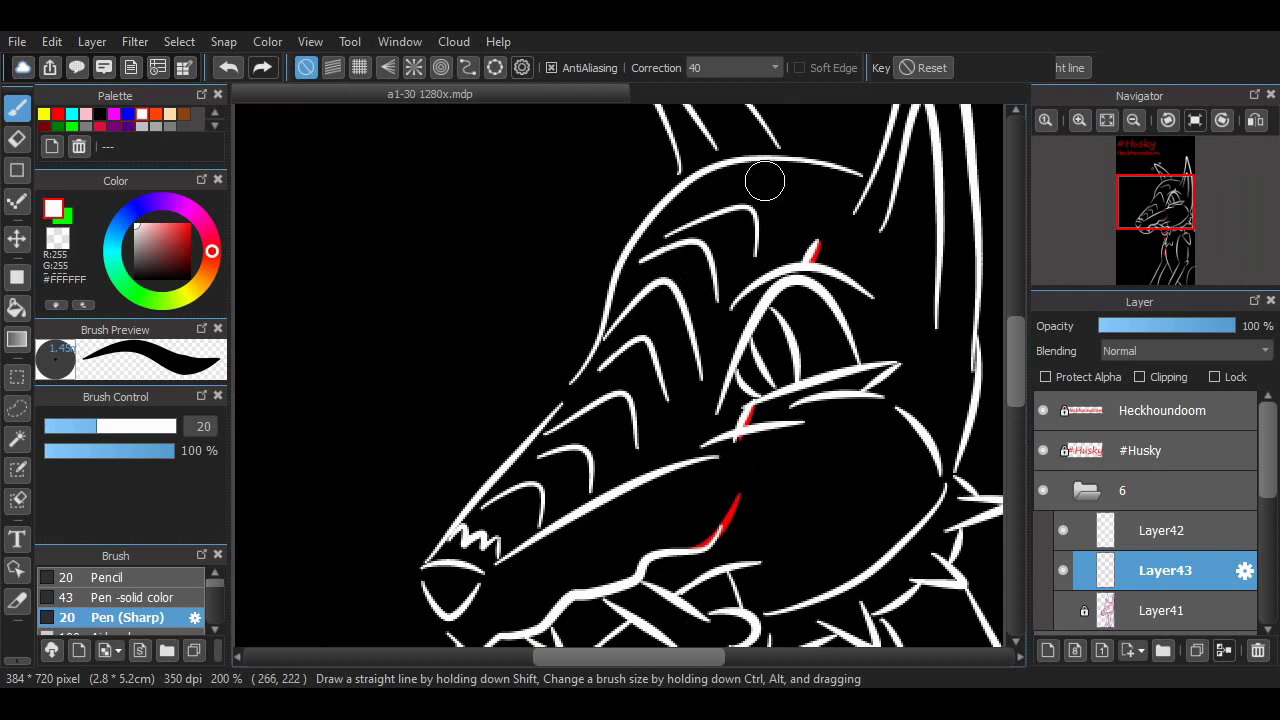
Try a small V-shaped fur mark inside the upper front leg.
scroll(777, 240, down, 5)
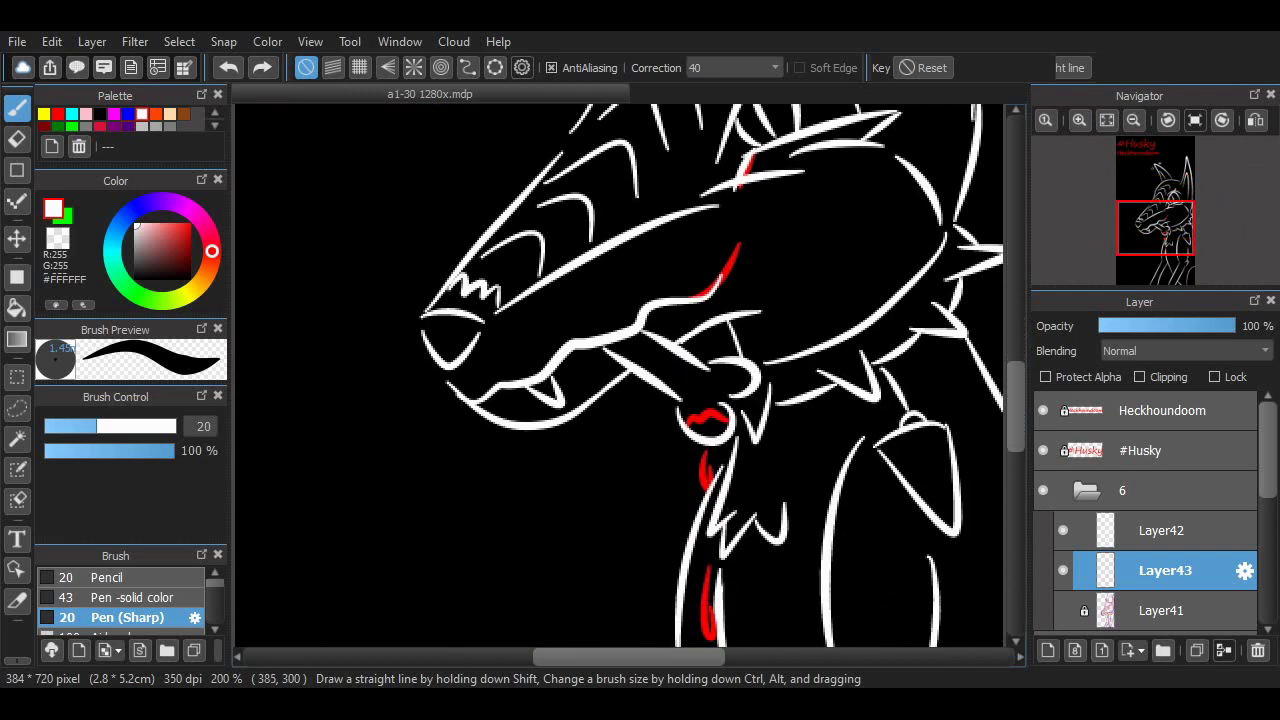
scroll(666, 518, down, 7)
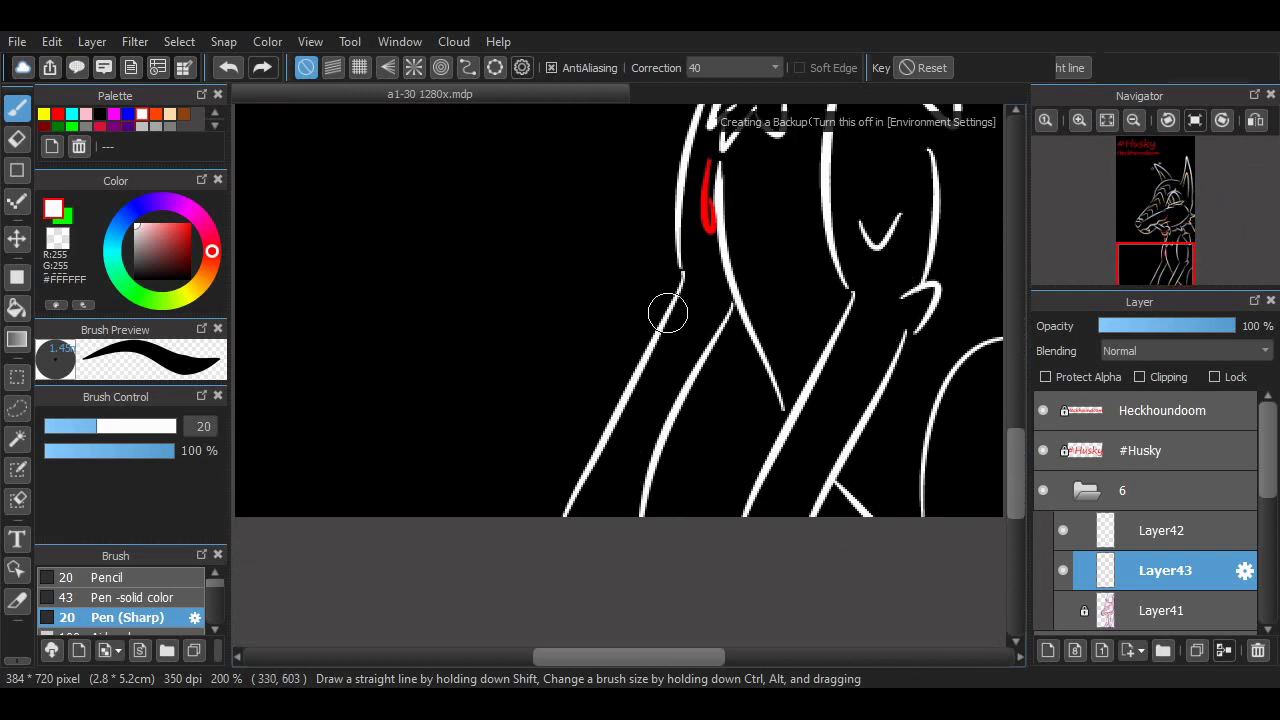
scroll(831, 431, right, 2)
scroll(831, 431, up, 3)
scroll(757, 343, up, 1)
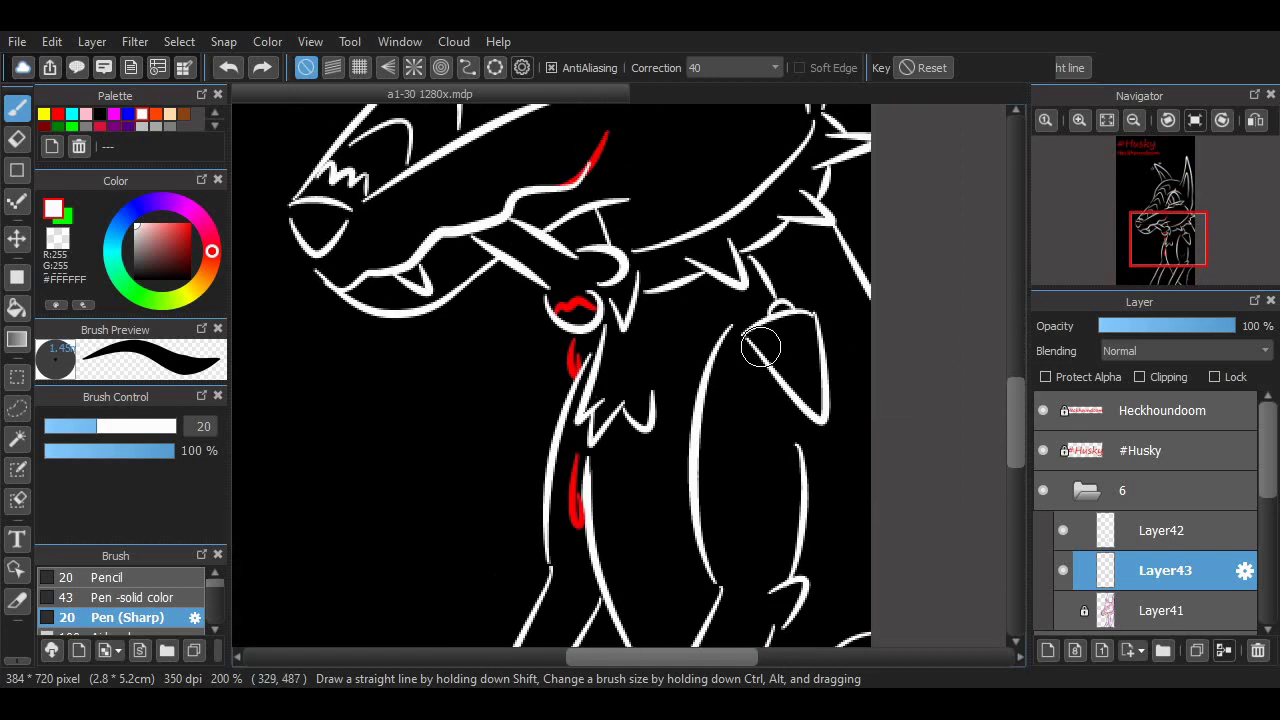
Try a wavy line and a # mark inside the collar tag on the rotated canvas.
scroll(757, 343, up, 1)
scroll(563, 349, down, 1)
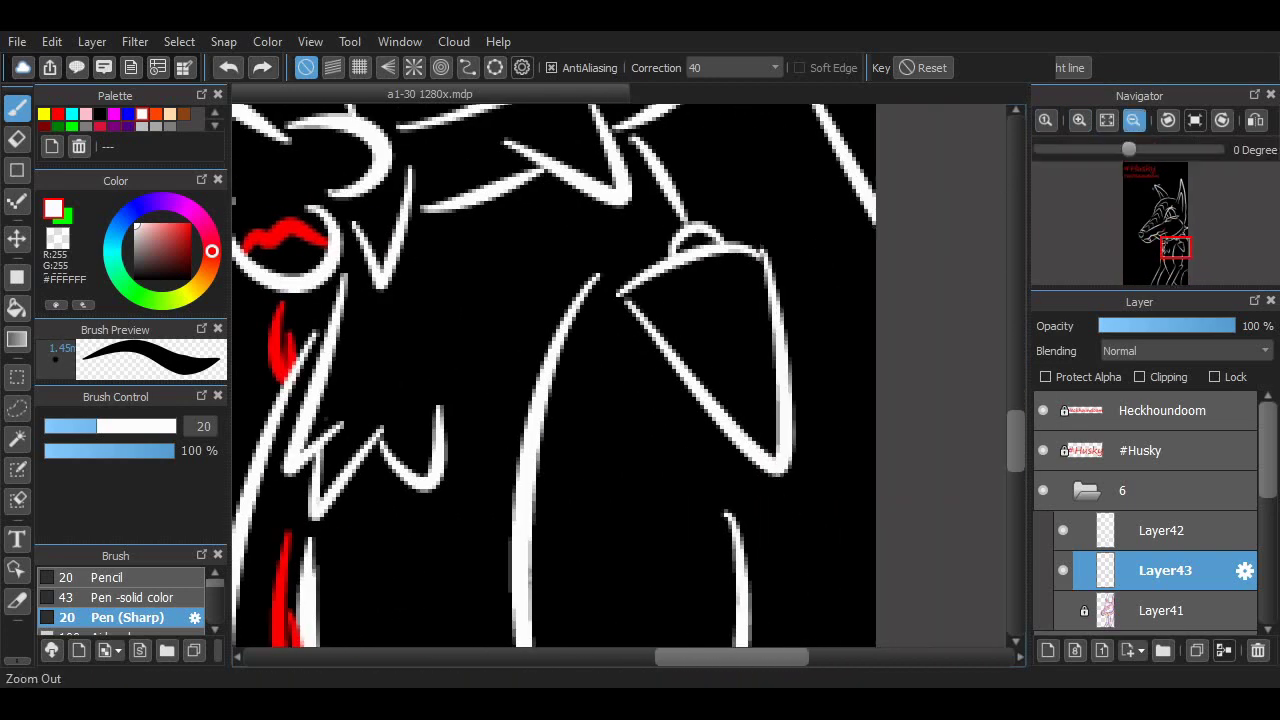
mouse_move(563, 349)
mouse_down()
mouse_move(657, 308)
mouse_move(705, 305)
mouse_up()
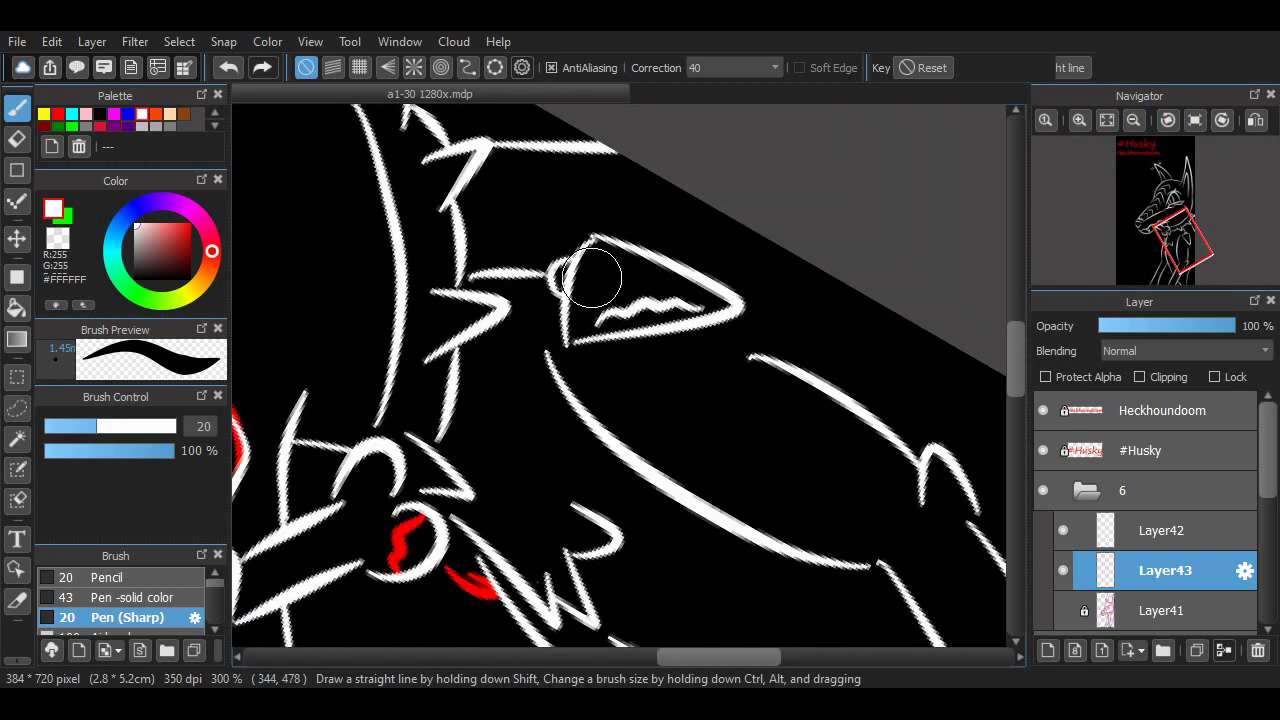
mouse_move(598, 264)
mouse_down()
mouse_move(602, 302)
mouse_move(636, 270)
mouse_up()
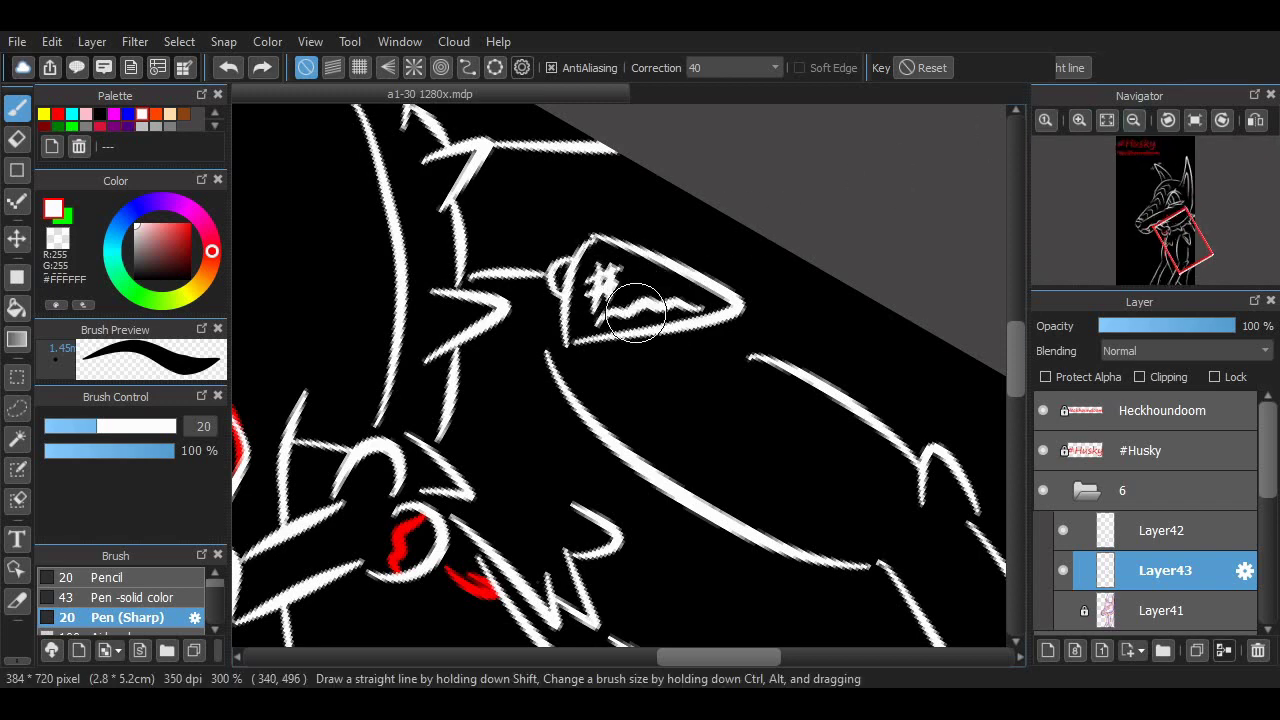
key(ctrl+z)
key(ctrl+z)
key(ctrl+z)
key(ctrl+z)
key(ctrl+z)
Draw the number 6 inside the collar tag.
click(1222, 120)
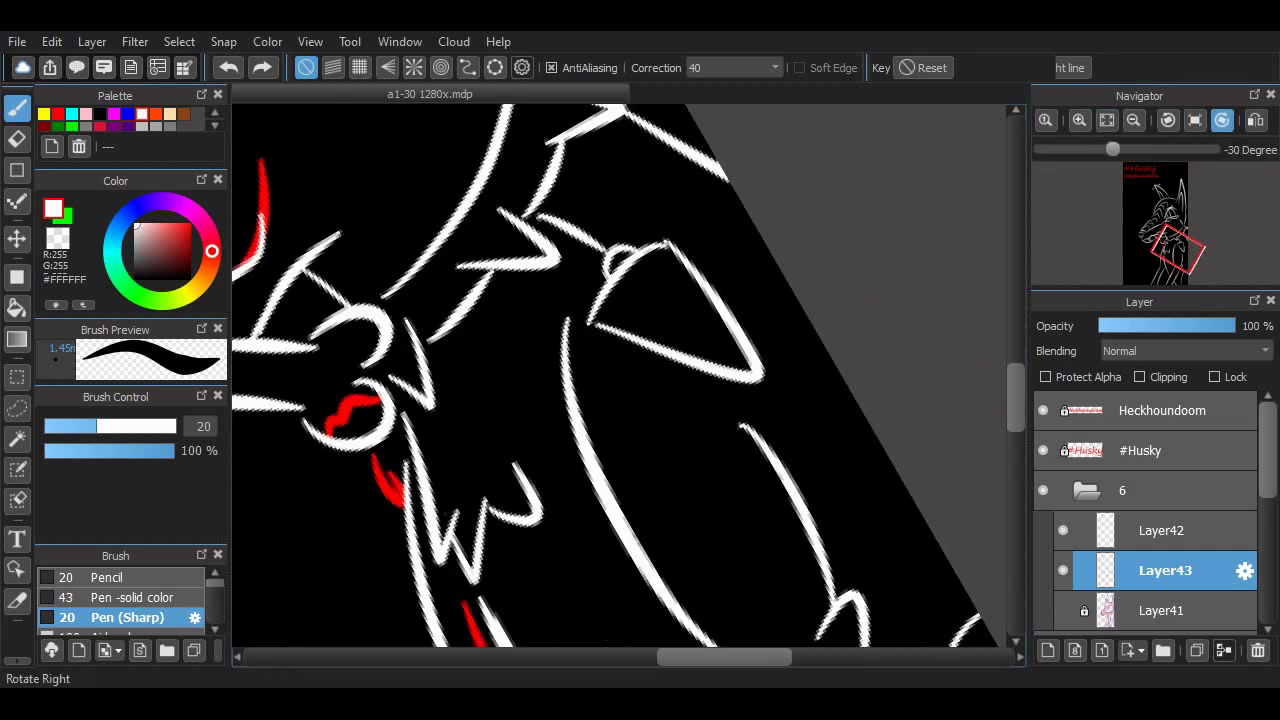
drag(690, 300, 712, 358)
scroll(620, 376, left, 2)
scroll(584, 376, left, 2)
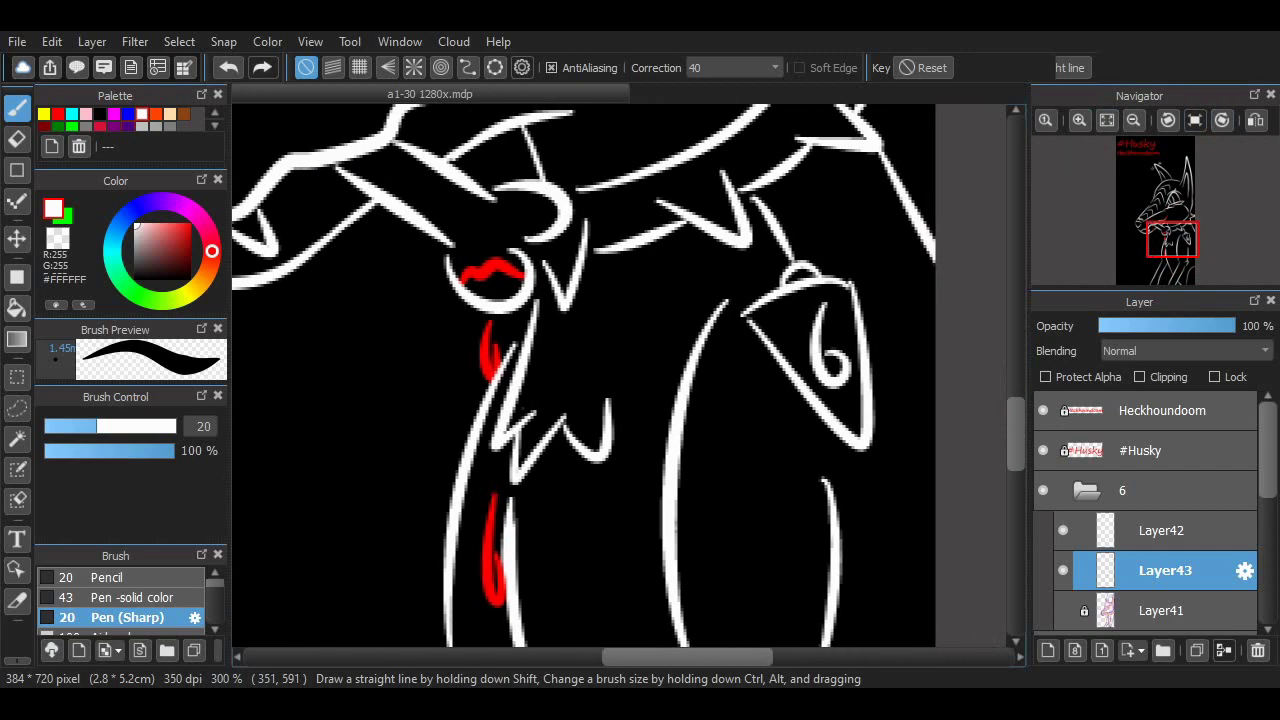
drag(1172, 240, 1166, 205)
click(1107, 120)
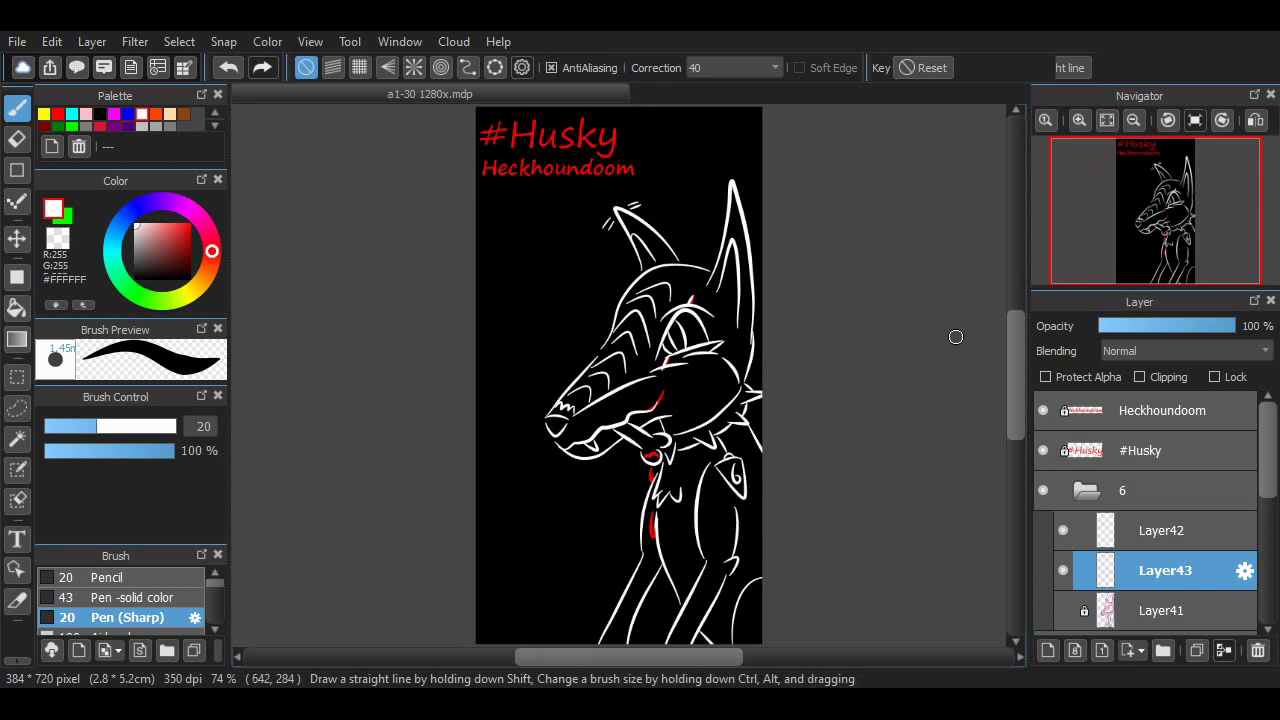
Draw a gently curved horizon line from the canvas edge to the husky's chest, below the muzzle.
scroll(956, 337, down, 2)
key(ctrl+plus)
key(ctrl+plus)
drag(336, 440, 598, 450)
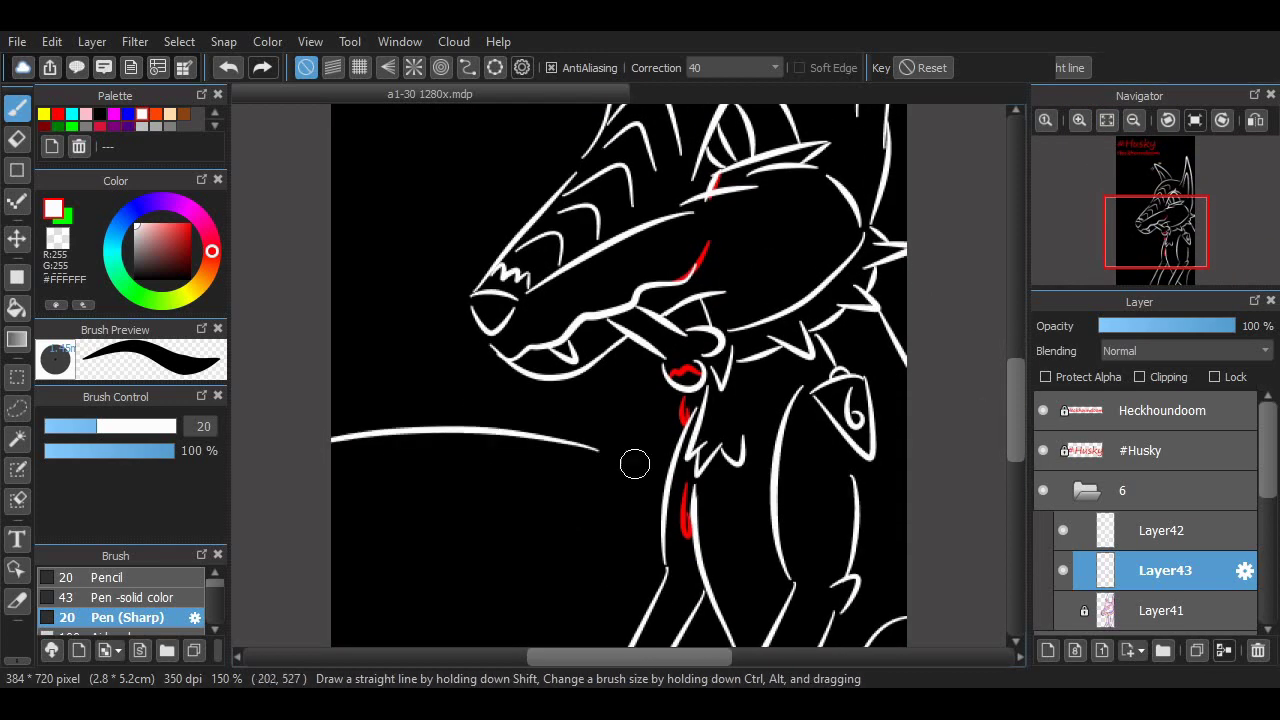
key(ctrl+z)
drag(324, 452, 667, 444)
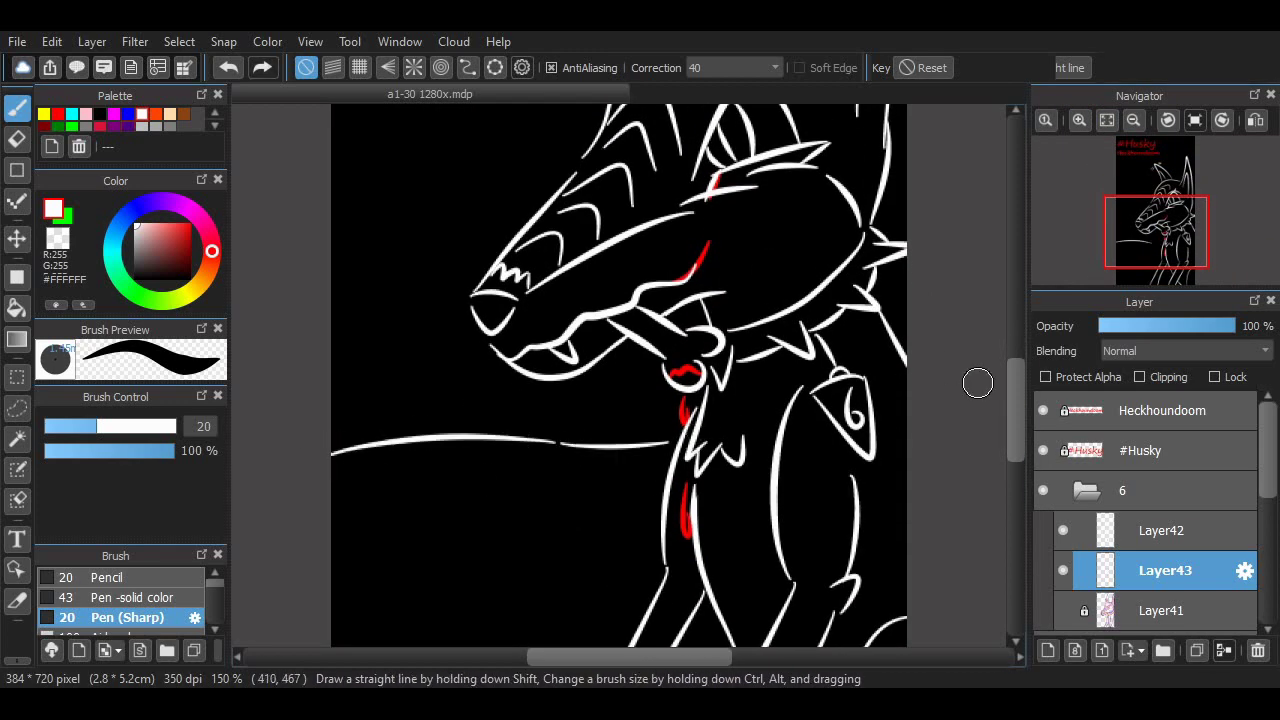
Try two short slanted strokes in the empty area above the horizon line.
key(ctrl+plus)
key(ctrl+plus)
mouse_move(320, 272)
mouse_down()
mouse_move(352, 355)
mouse_move(348, 342)
mouse_up()
key(ctrl+z)
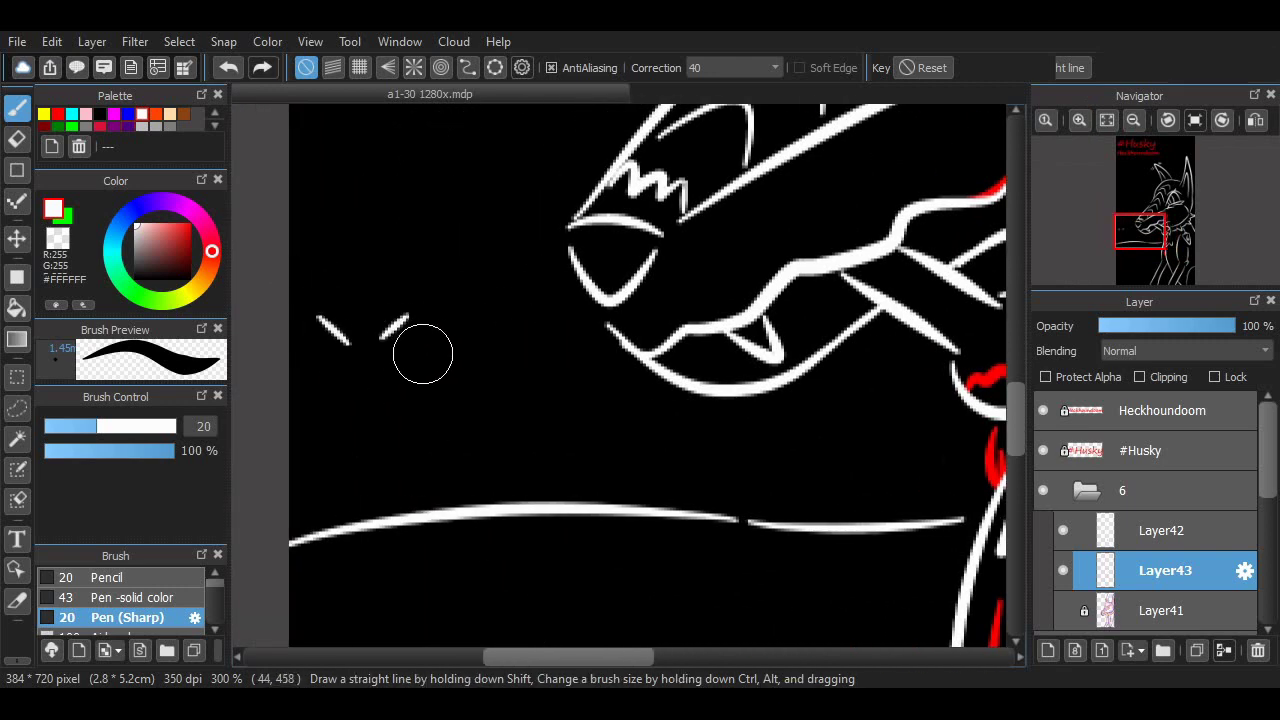
key(ctrl+z)
key(ctrl+z)
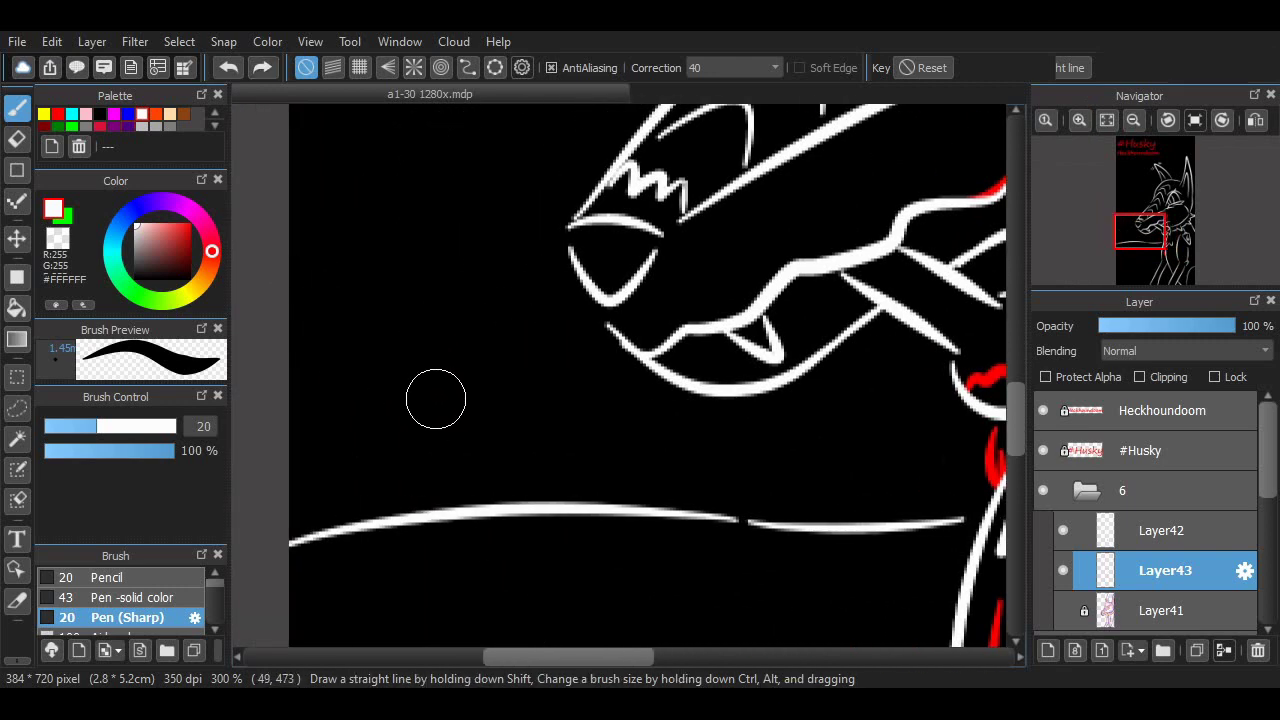
scroll(951, 366, down, 4)
scroll(660, 614, up, 3)
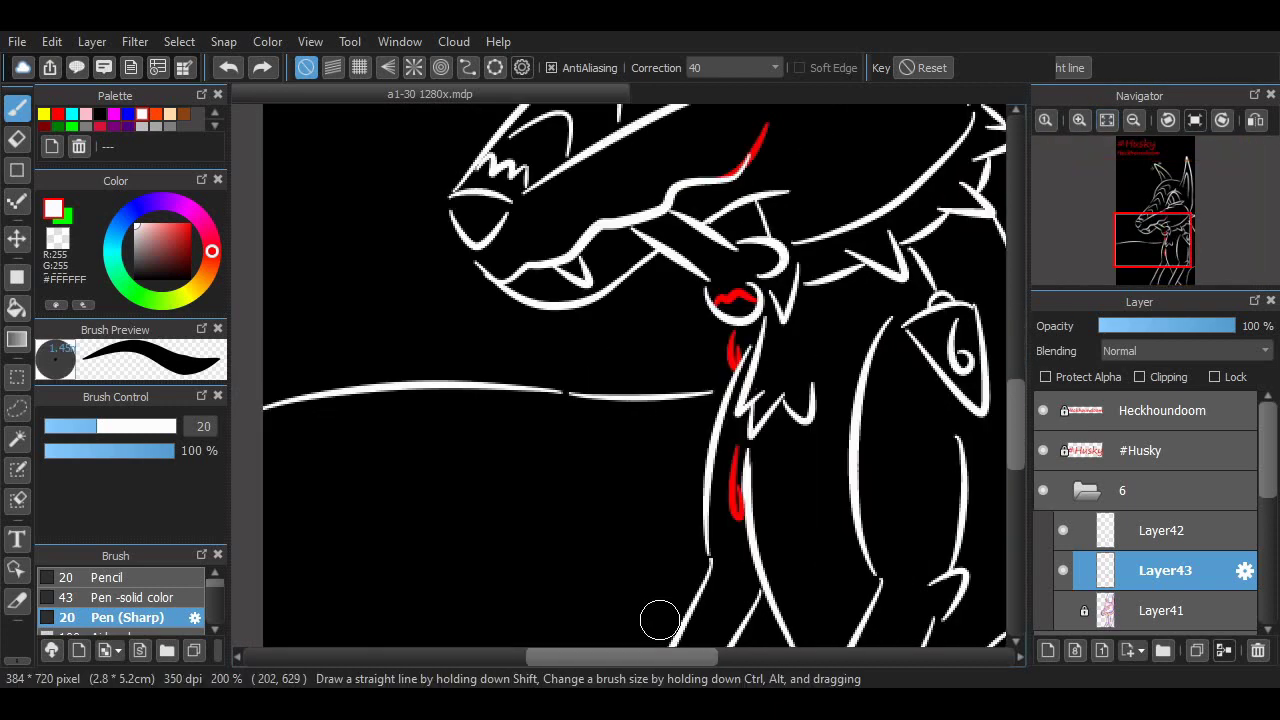
Try several red diagonal and curved strokes in the empty ground area below the horizon line.
scroll(660, 614, down, 1)
key(ctrl+z)
key(ctrl+y)
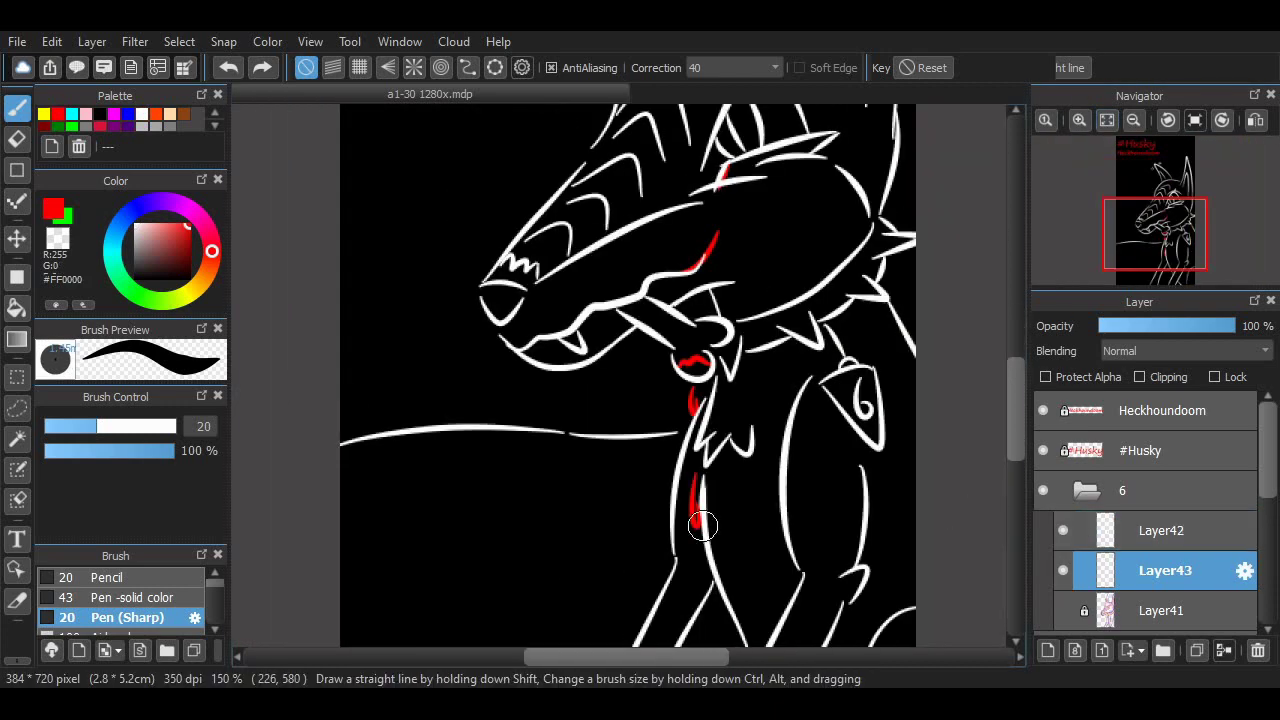
scroll(960, 511, down, 2)
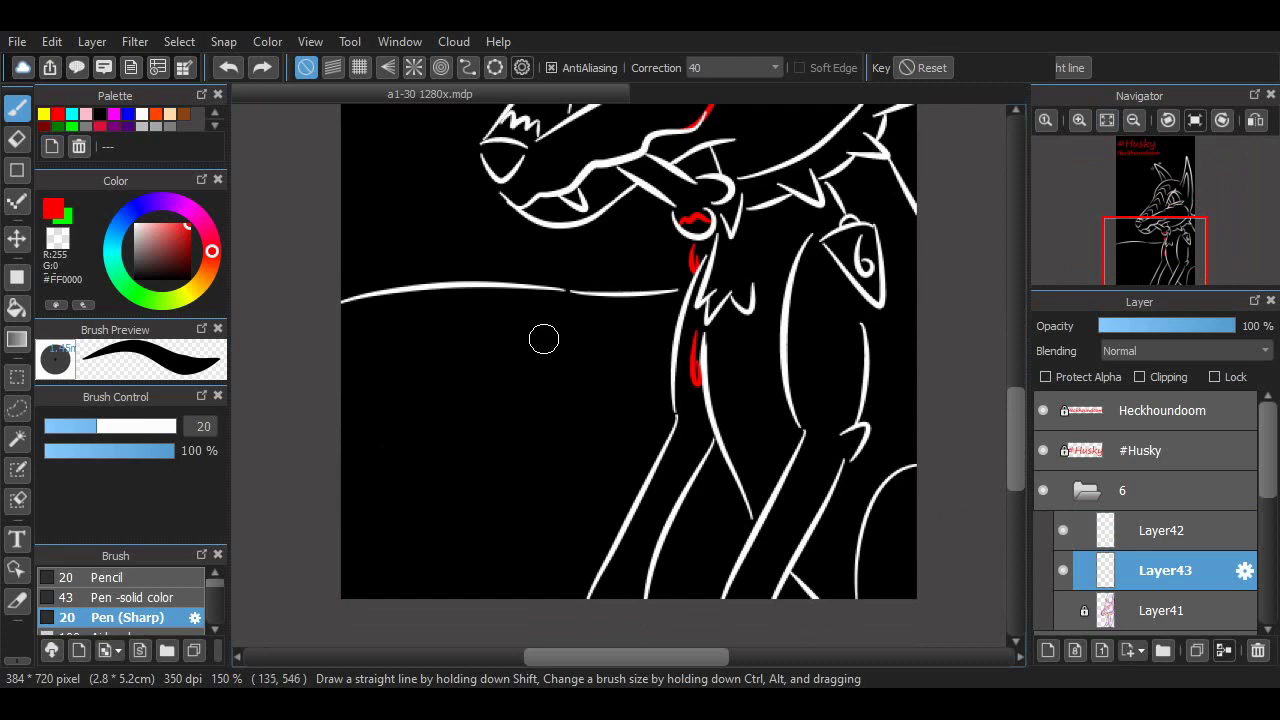
mouse_move(421, 320)
mouse_down()
mouse_move(402, 353)
mouse_move(515, 580)
mouse_up()
key(ctrl+z)
drag(363, 324, 517, 500)
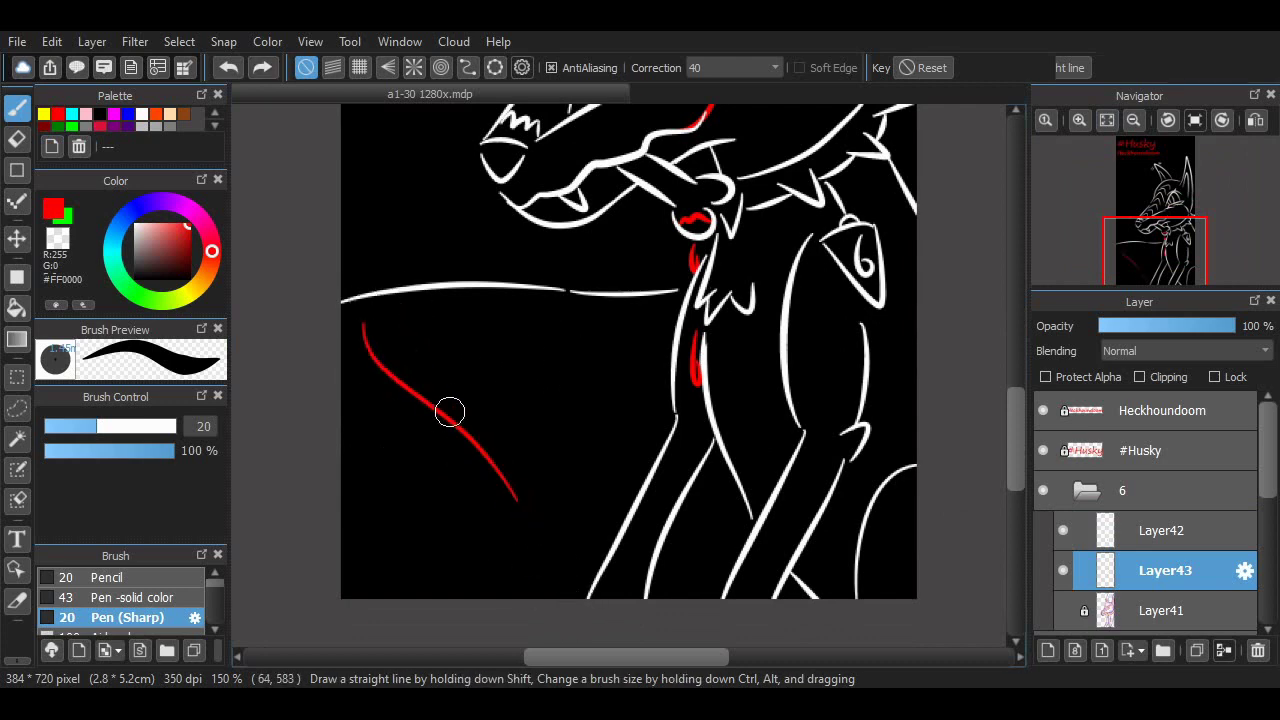
key(ctrl+z)
drag(455, 395, 600, 575)
key(ctrl+z)
drag(563, 523, 408, 488)
key(ctrl+z)
Replace the horizon with a lower white curved line on Layer42, running from the canvas edge to the husky's front leg and between the legs.
key(ctrl+z)
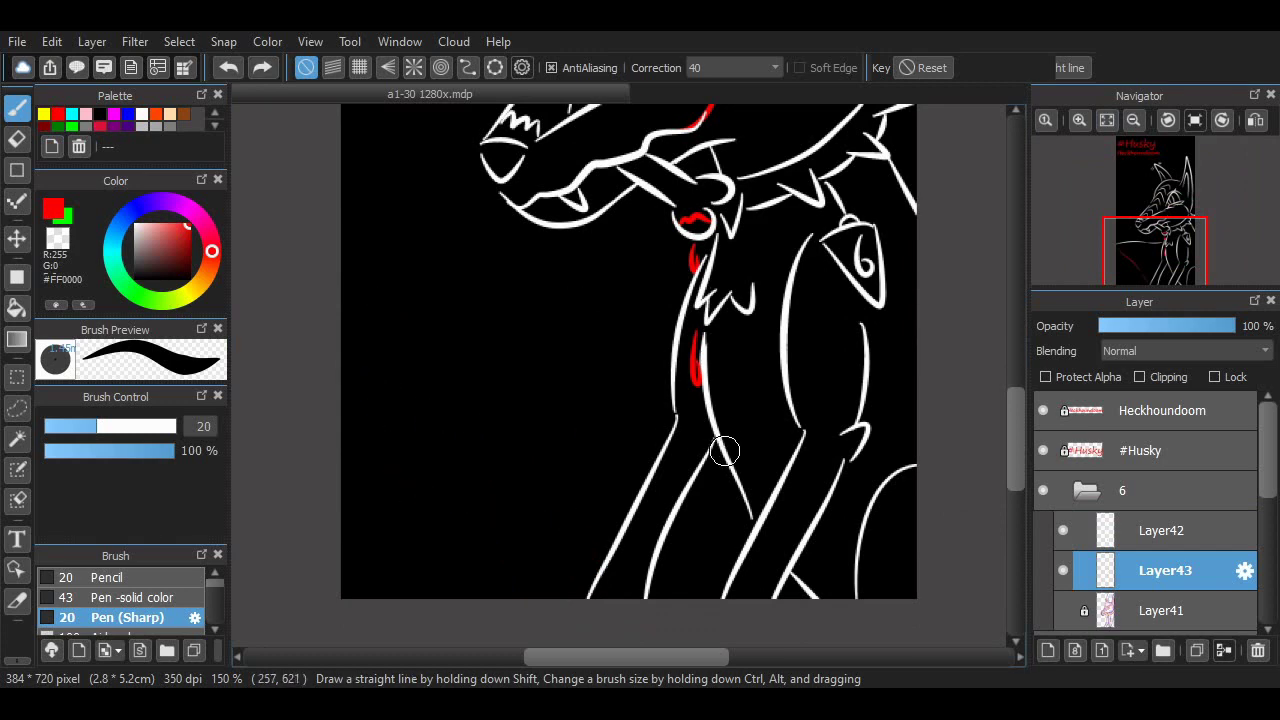
click(1165, 530)
click(141, 114)
drag(320, 484, 645, 466)
key(ctrl+z)
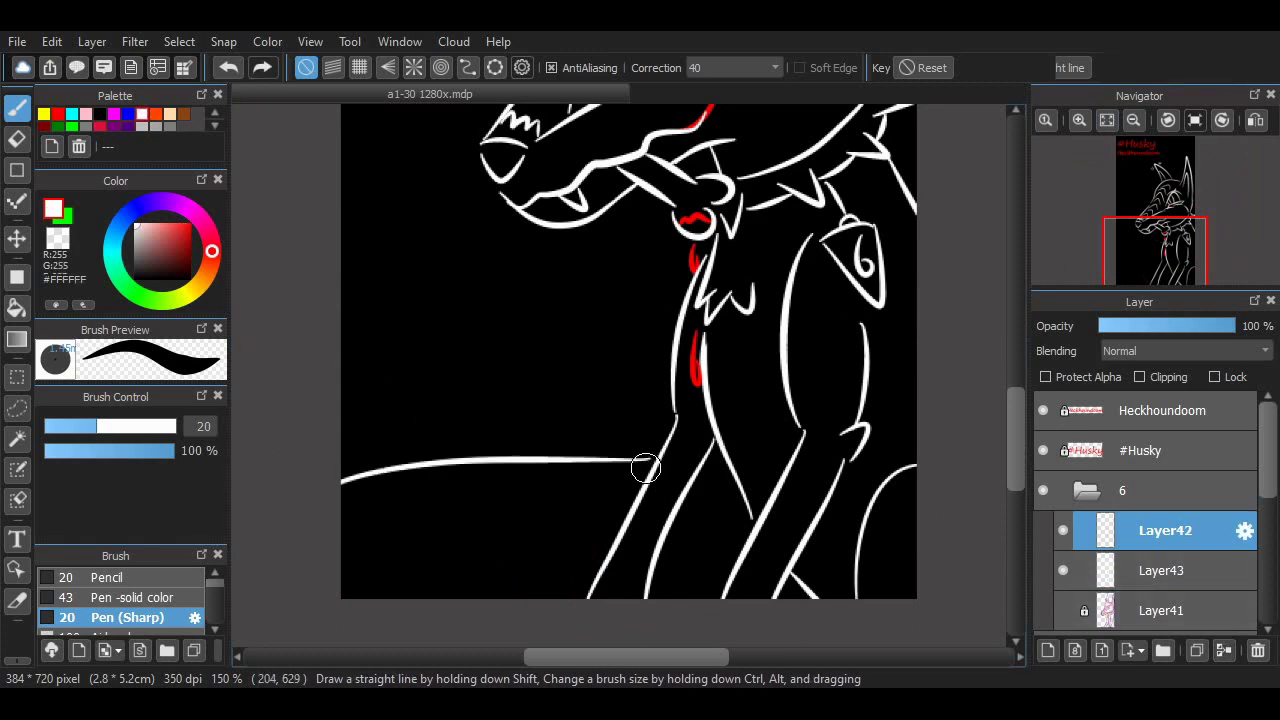
key(ctrl+z)
Draw a wavy red line just below the horizon and a few short curved red marks on the ground beneath it.
scroll(998, 407, down, 3)
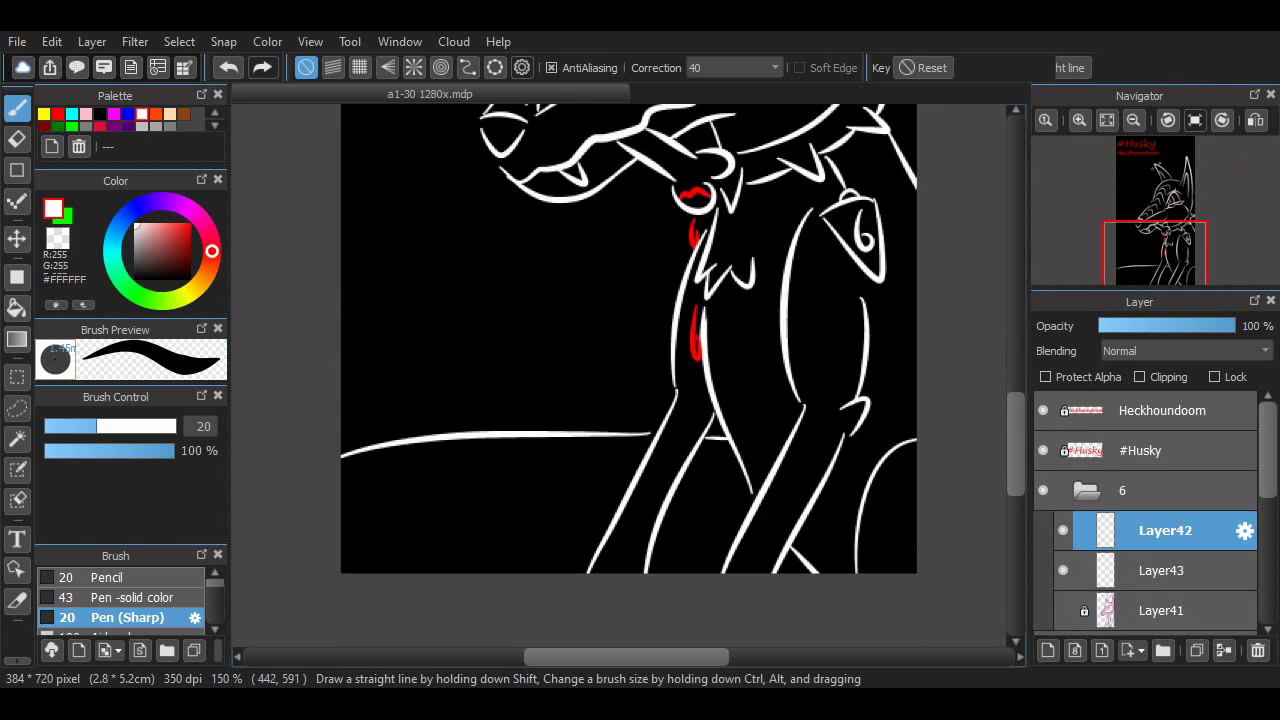
click(58, 114)
mouse_move(336, 418)
mouse_down()
mouse_move(408, 433)
mouse_move(545, 388)
mouse_up()
key(ctrl+z)
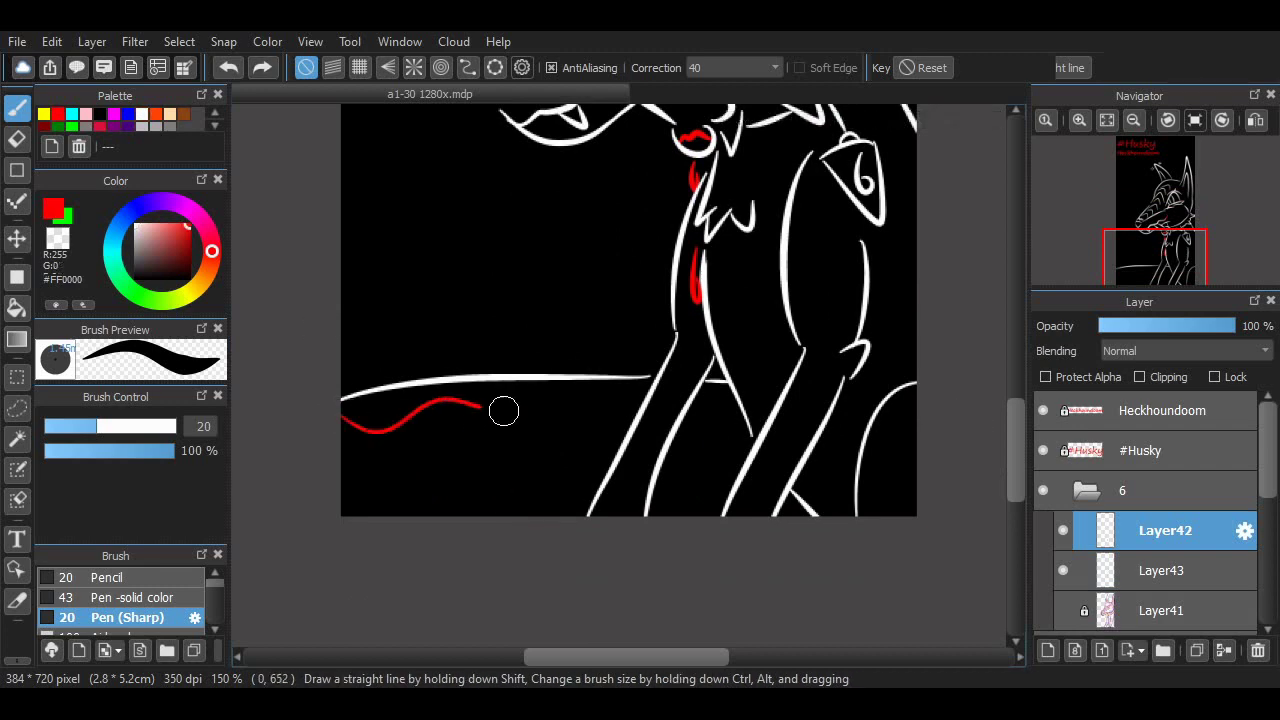
drag(469, 477, 505, 510)
key(ctrl+z)
drag(449, 440, 438, 479)
drag(428, 485, 428, 515)
drag(504, 501, 531, 540)
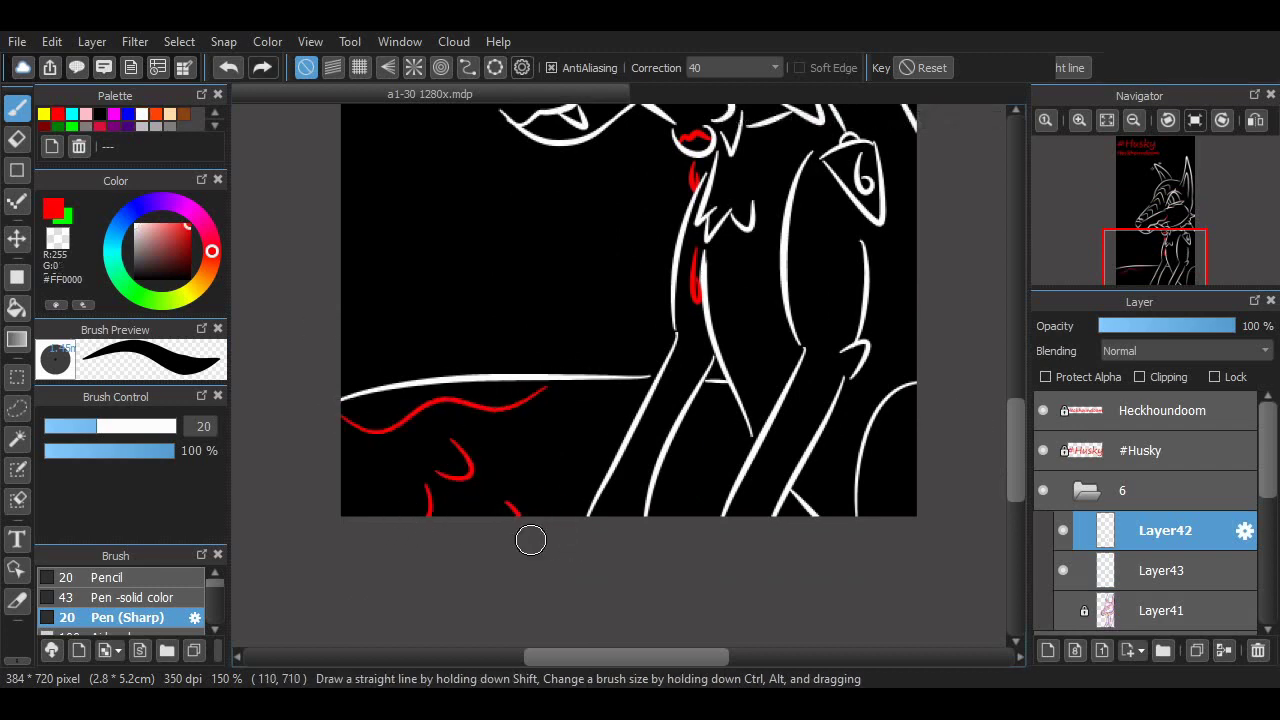
Add a new layer above Layer42 in folder 6.
scroll(810, 428, up, 7)
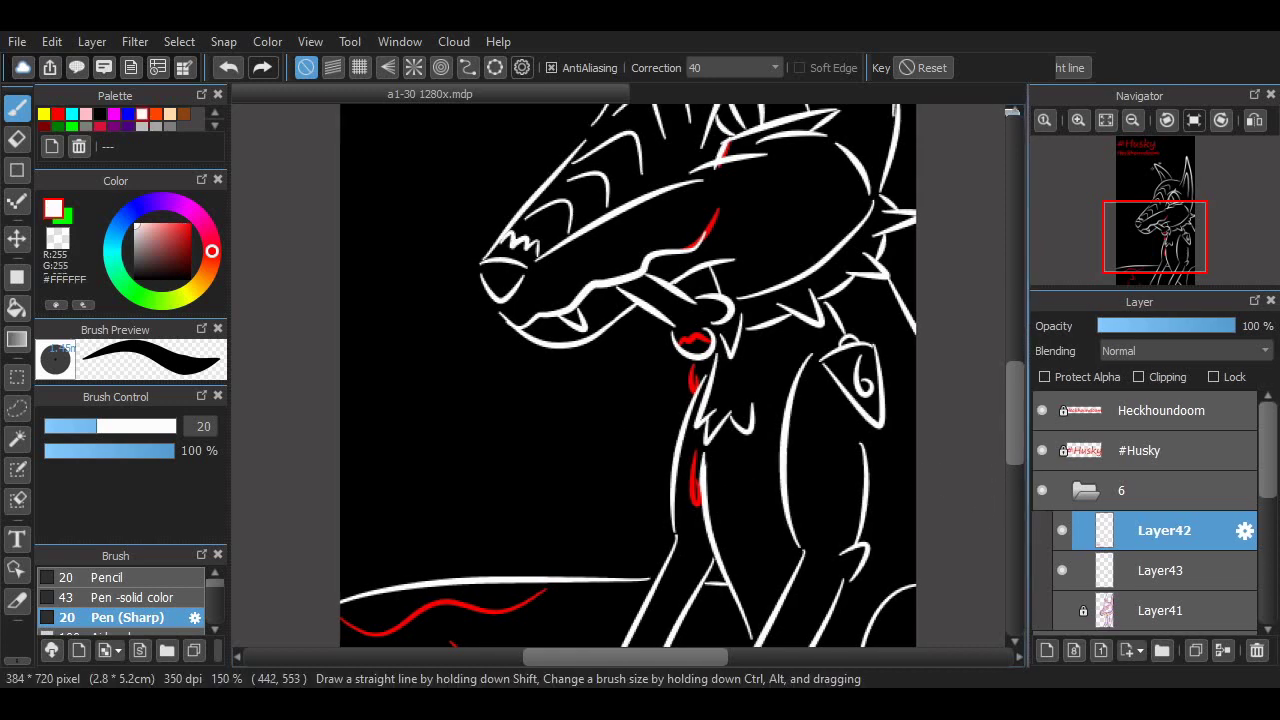
scroll(625, 375, up, 2)
scroll(625, 375, up, 5)
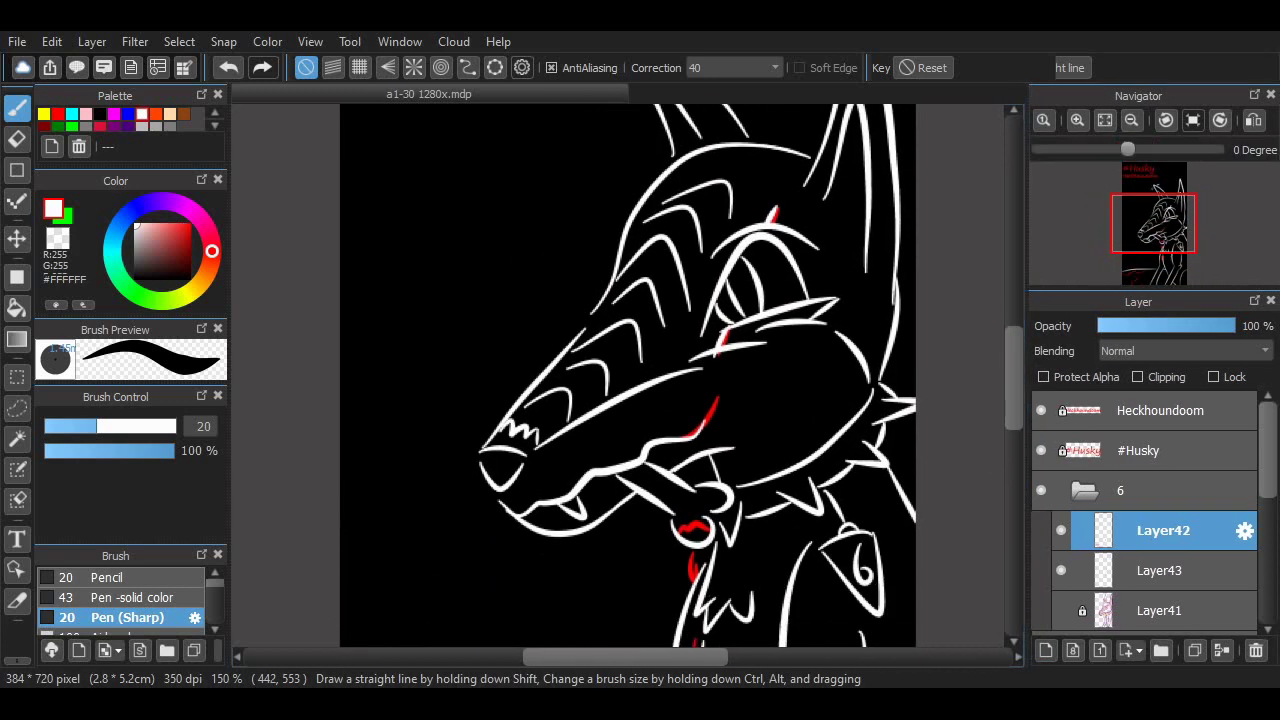
click(1101, 119)
click(1041, 650)
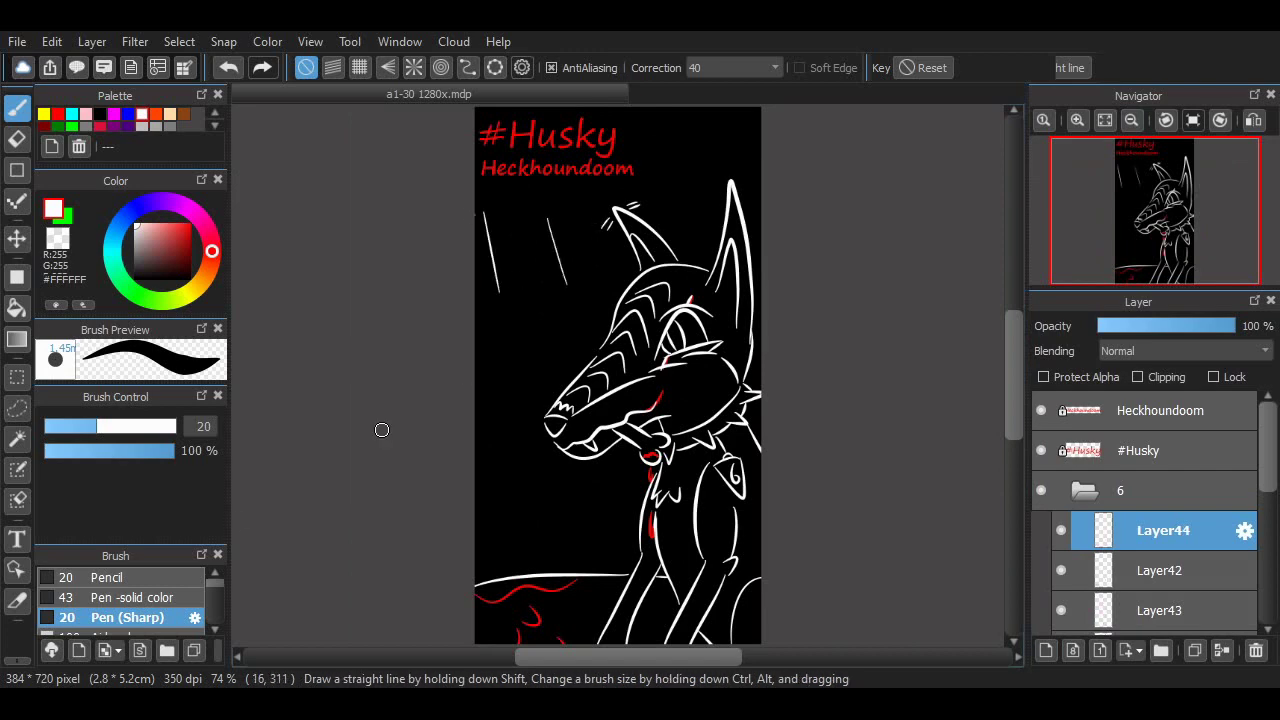
Try the Edge Pen and Rotation Symmetry presets from the brush list.
scroll(120, 600, down, 3)
scroll(120, 600, down, 1)
click(120, 594)
click(120, 614)
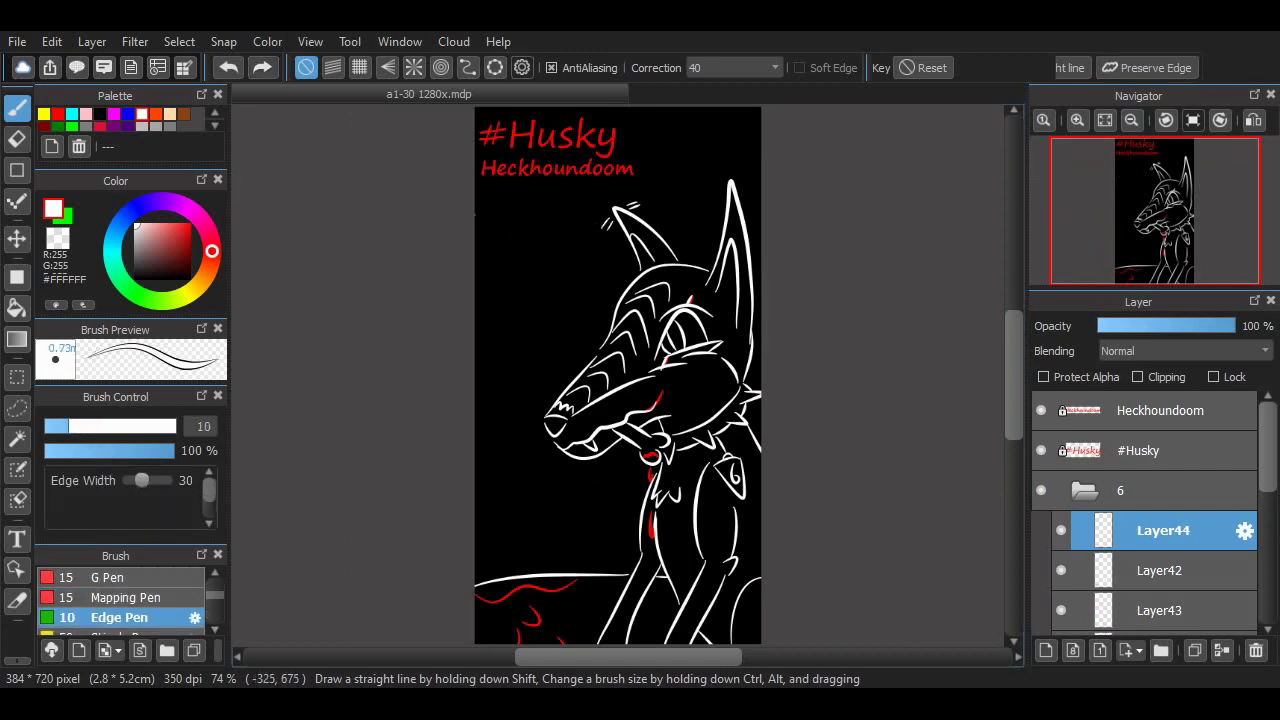
scroll(120, 600, down, 3)
click(130, 605)
click(140, 585)
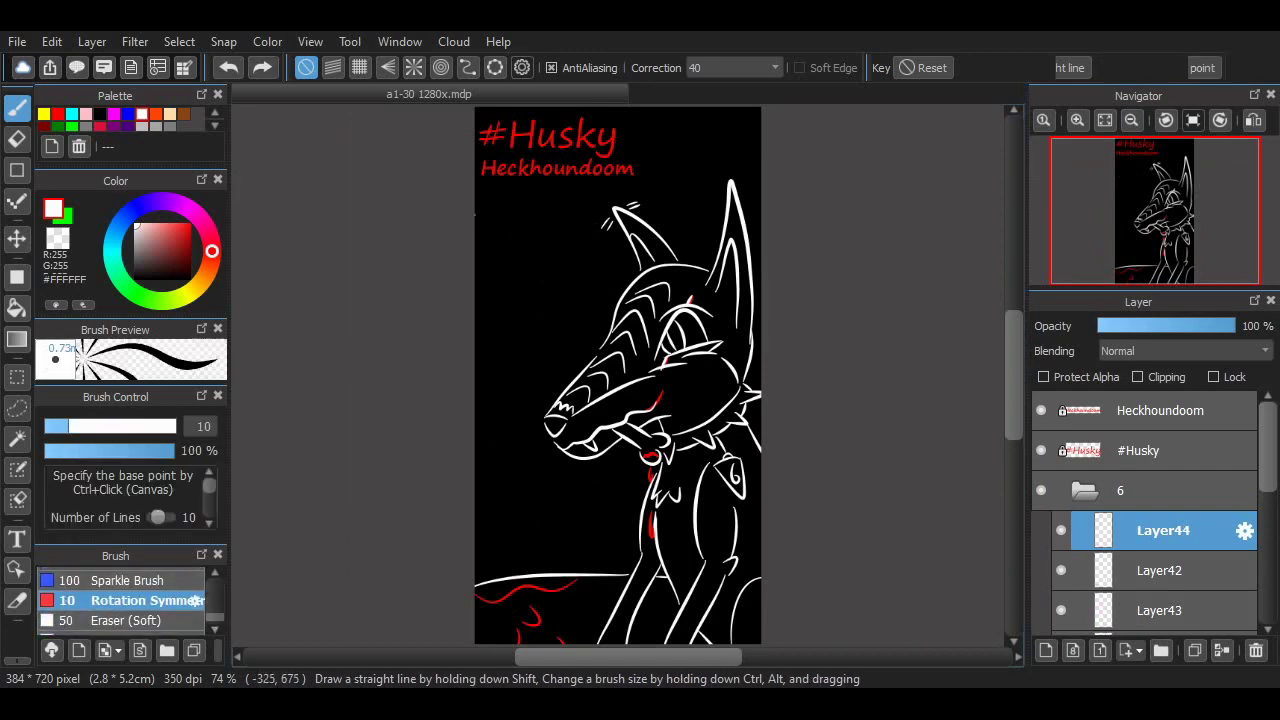
Try scattering white particles down the background around the husky with the Sparkle Brush at size 100.
click(130, 568)
scroll(120, 595, up, 1)
mouse_move(500, 205)
mouse_down()
mouse_move(546, 423)
mouse_move(600, 560)
mouse_up()
key(ctrl+z)
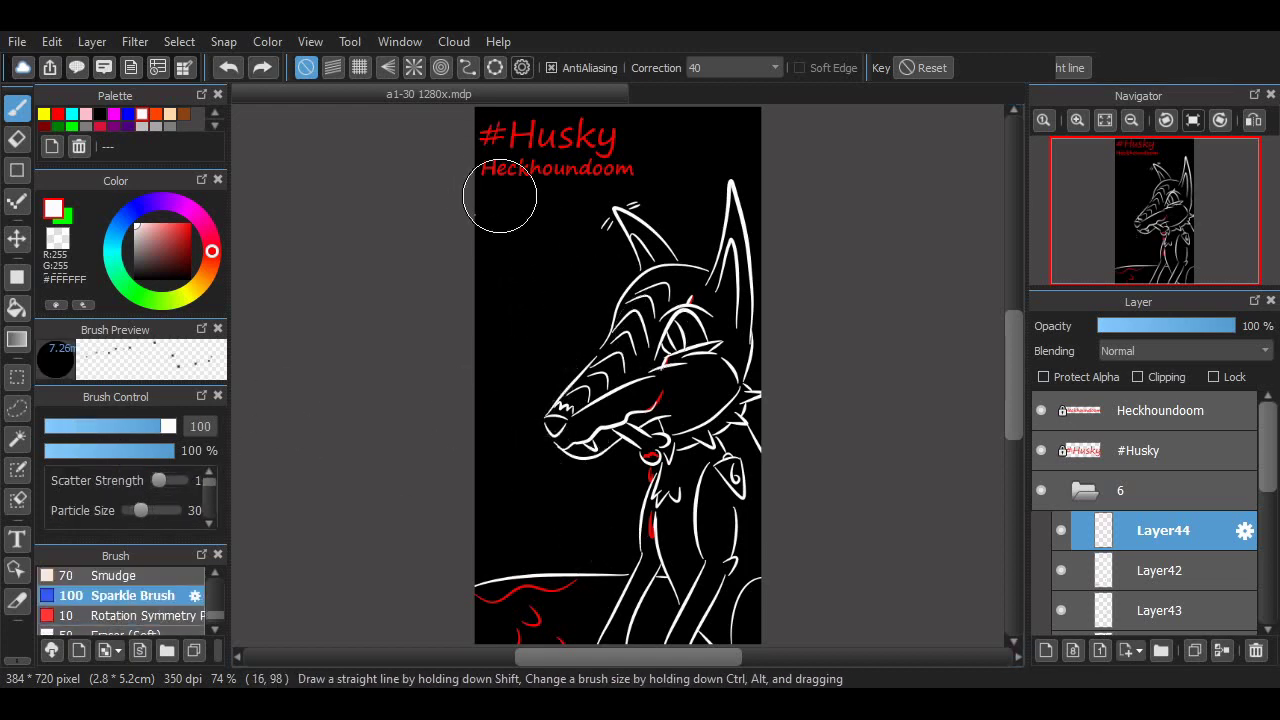
drag(503, 205, 555, 570)
key(ctrl+z)
mouse_move(503, 205)
mouse_down()
mouse_move(510, 280)
mouse_move(700, 555)
mouse_move(500, 300)
mouse_move(600, 590)
mouse_up()
key(ctrl+z)
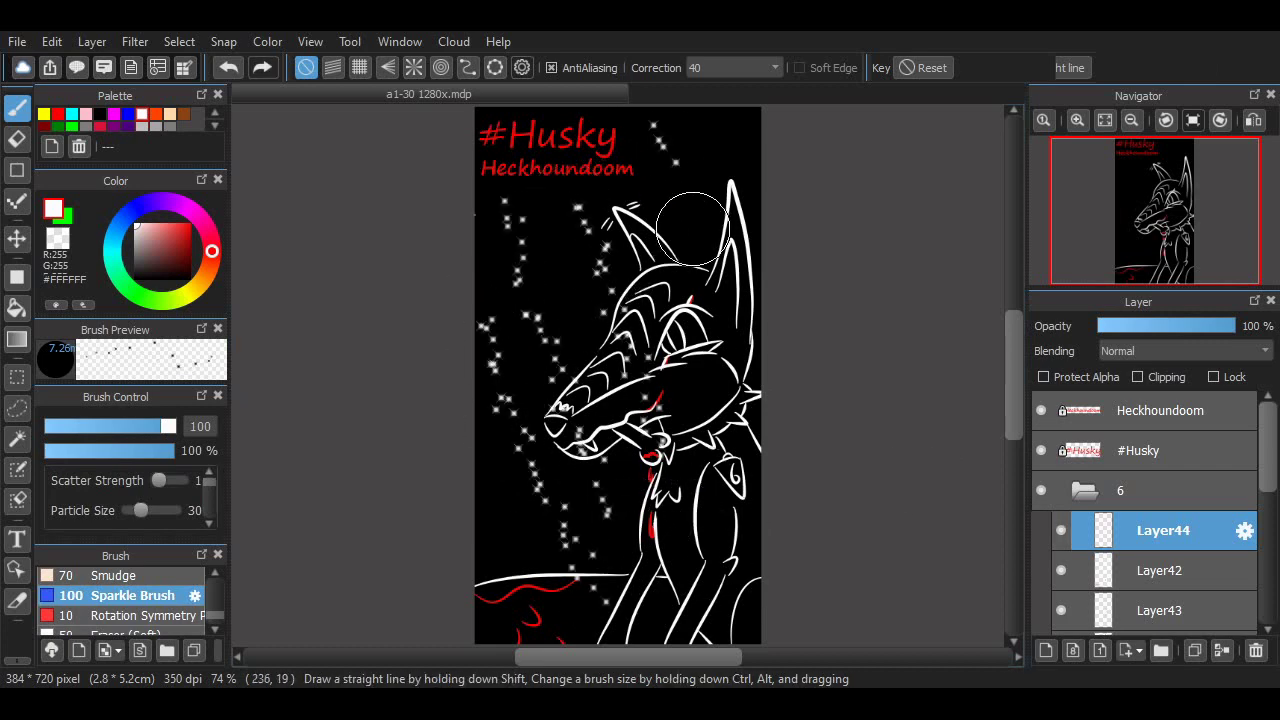
key(ctrl+z)
key(ctrl+z)
Try test strokes with other brush presets, including a small Sumi scribble, in the empty background beside the husky's head.
key(Up)
key(Up)
key(Up)
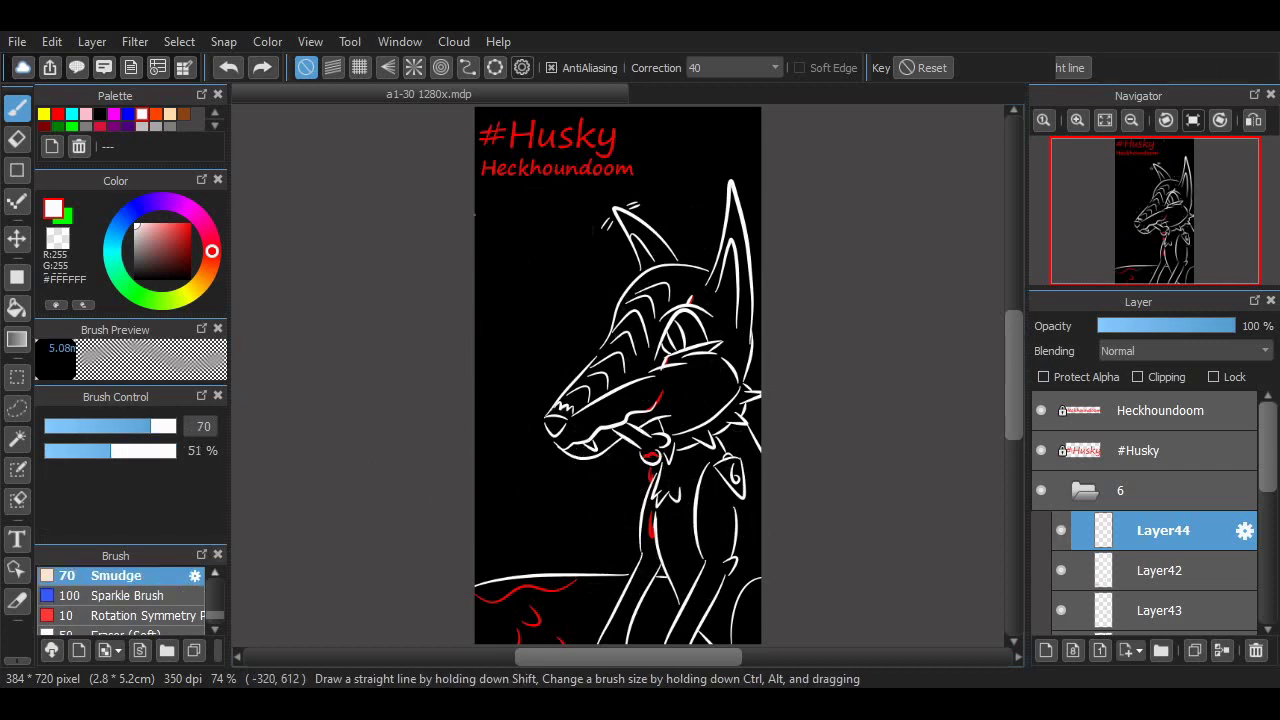
drag(531, 304, 537, 437)
key(ctrl+z)
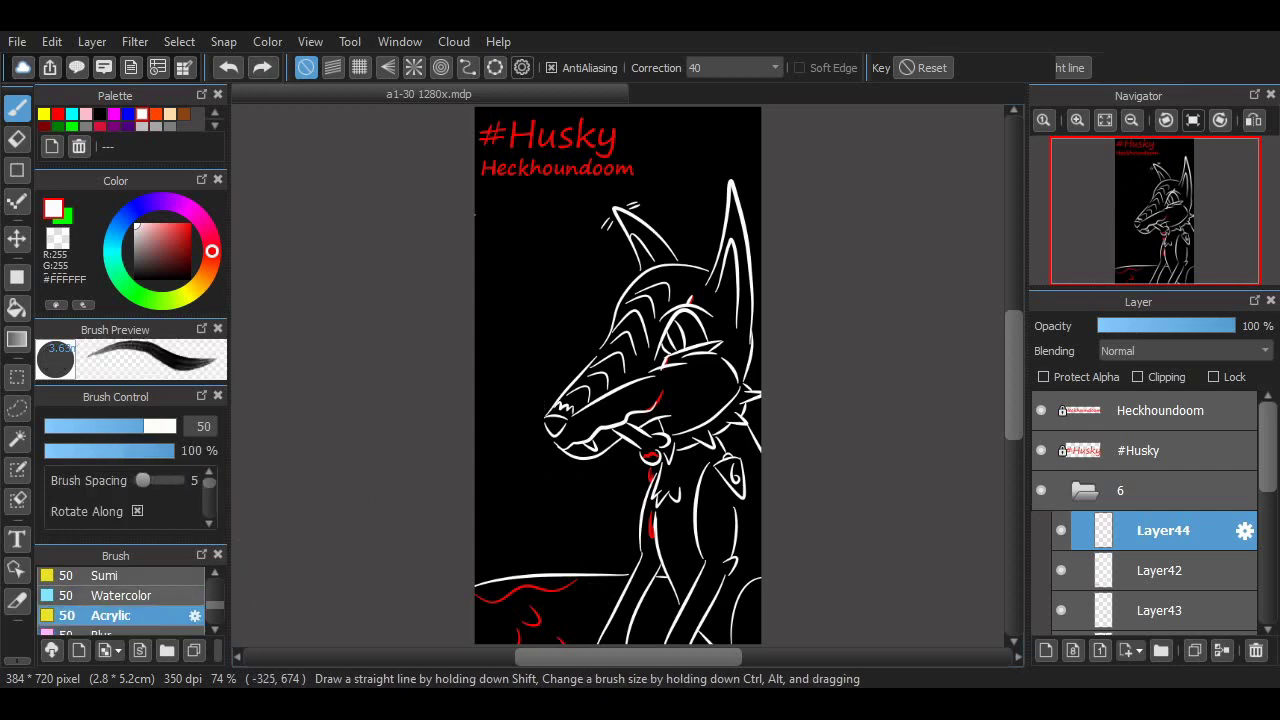
key(Up)
key(Up)
mouse_move(505, 290)
mouse_down()
mouse_move(545, 430)
mouse_move(518, 272)
mouse_up()
key(ctrl+z)
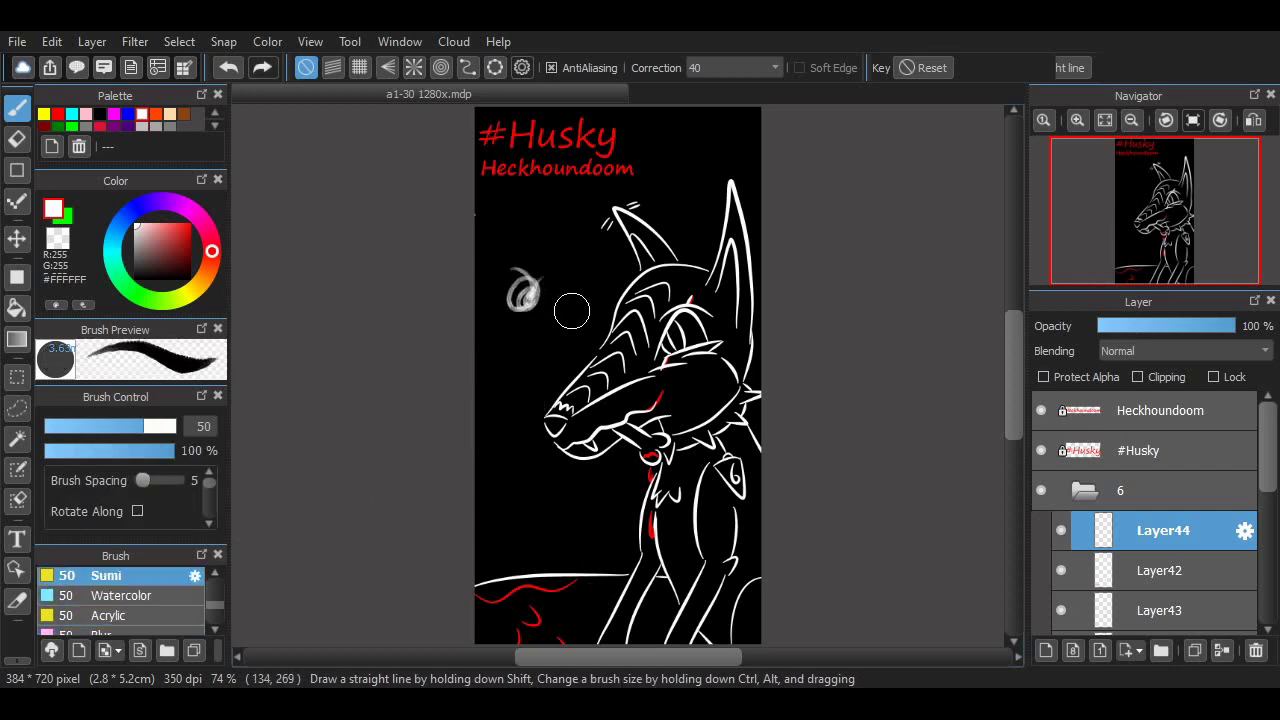
key(ctrl+z)
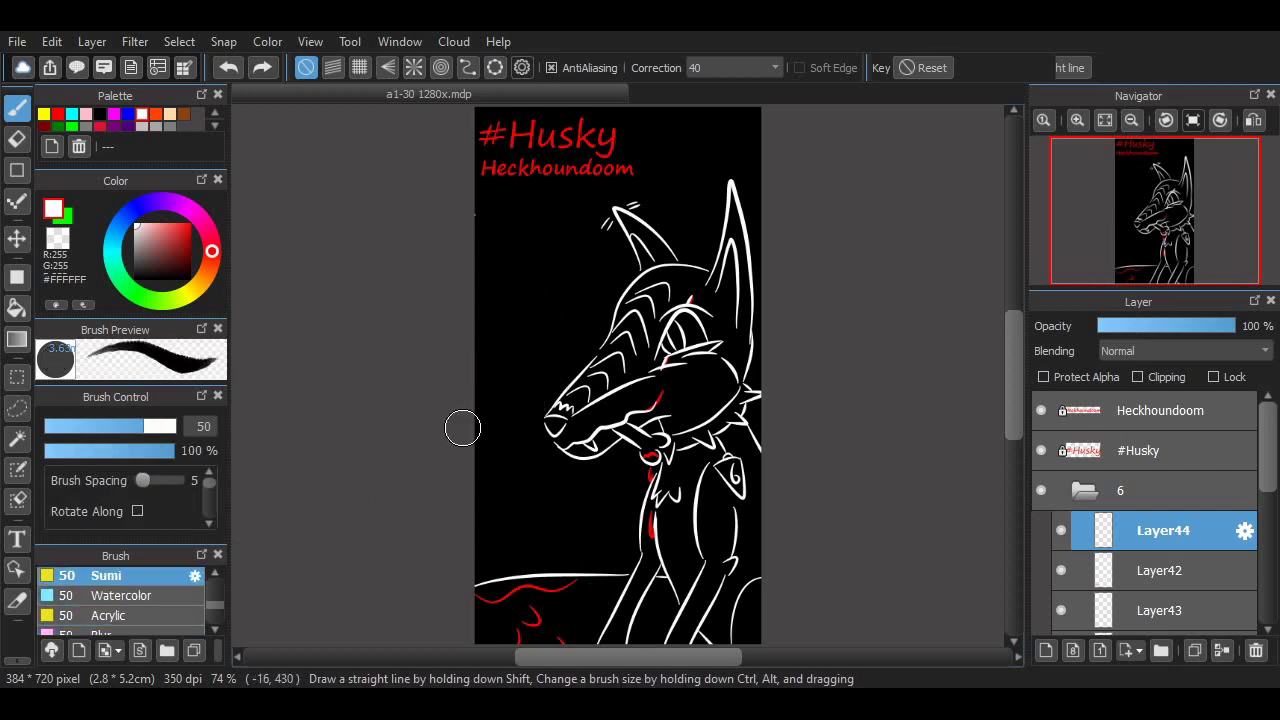
Try a slanted Edge Pen stroke at size 10 in the empty background beside the husky's head.
key(Up)
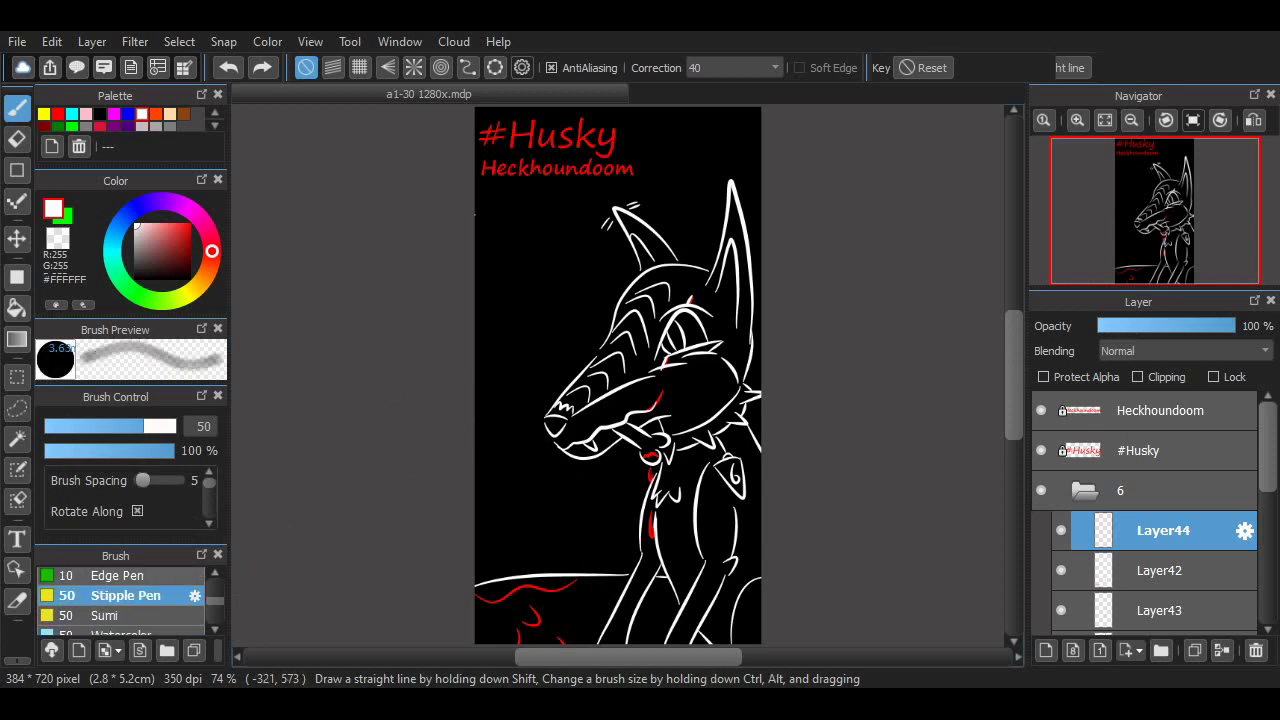
key(Up)
drag(495, 345, 585, 240)
key(ctrl+z)
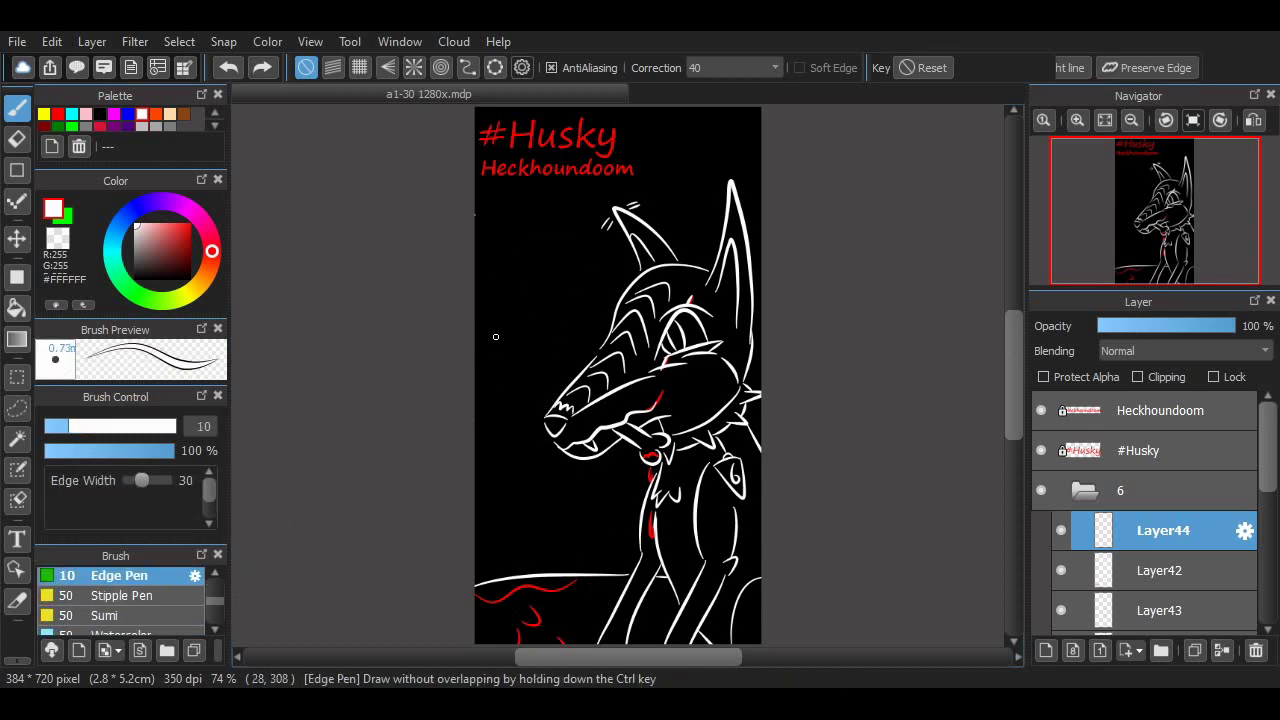